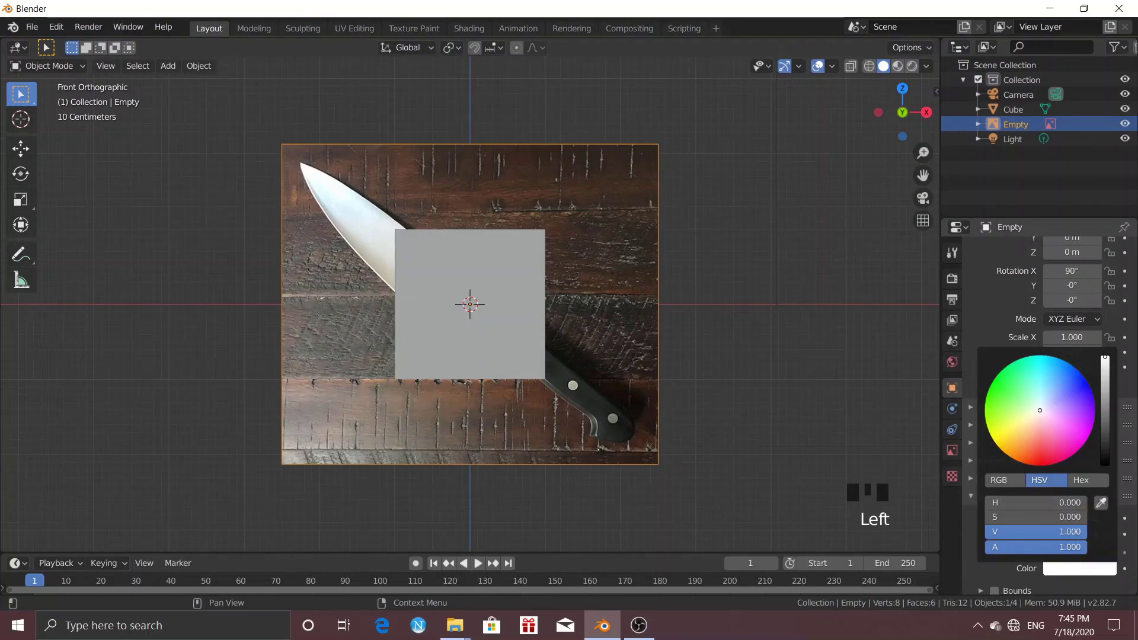
Darken the reference image's display colour and rotate it about -39.9° so the knife lies horizontally.
{"action": "left_click_drag", "start_coordinate": [1105, 357], "coordinate": [1105, 391]}
{"action": "left_click", "coordinate": [731, 339]}
{"action": "left_click", "coordinate": [647, 405]}
{"action": "key", "text": "r"}
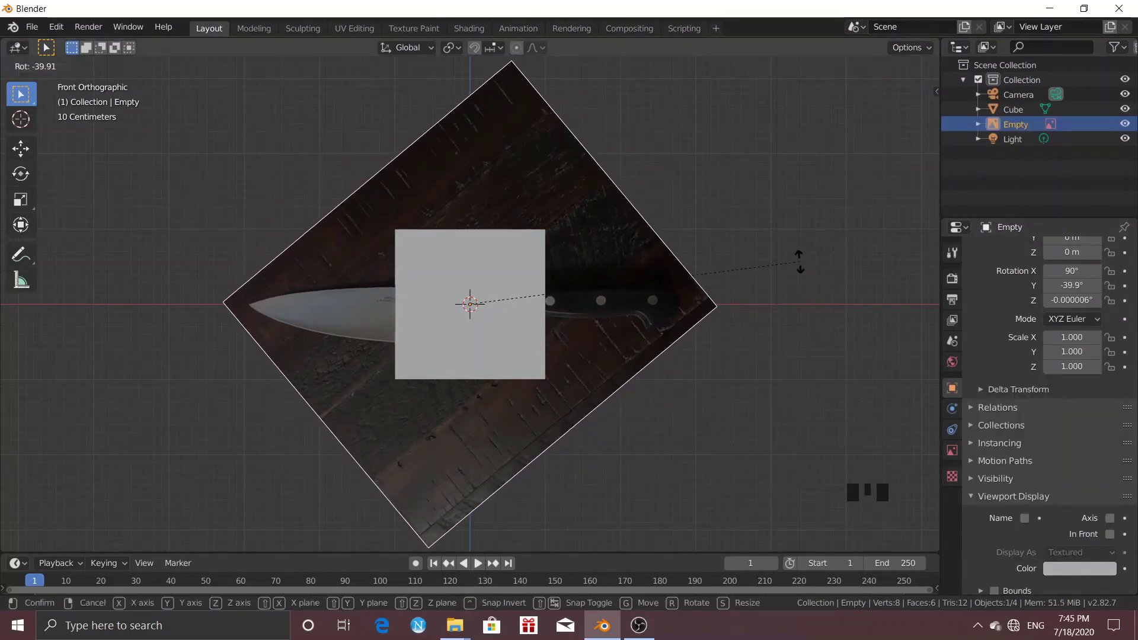
{"action": "left_click", "coordinate": [799, 262]}
Select the default cube and scale it down uniformly to about 0.25.
{"action": "left_click", "coordinate": [549, 321]}
{"action": "left_click", "coordinate": [521, 330]}
{"action": "scroll", "coordinate": [653, 329], "scroll_direction": "down", "scroll_amount": 3}
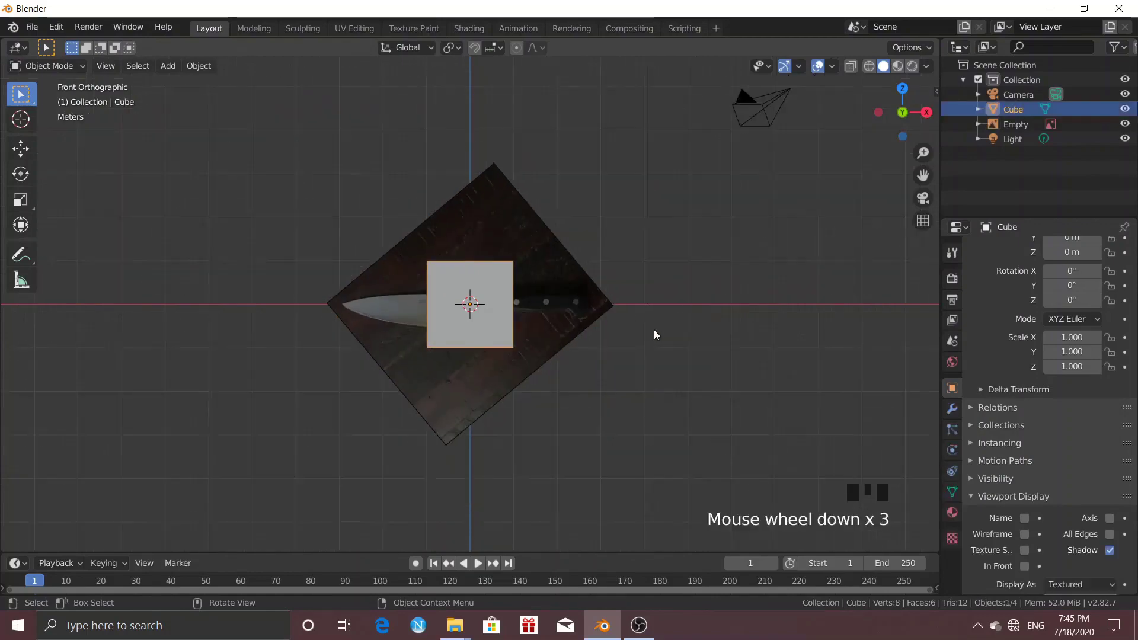
{"action": "middle_click_drag", "start_coordinate": [654, 334], "coordinate": [678, 412]}
{"action": "key", "text": "s"}
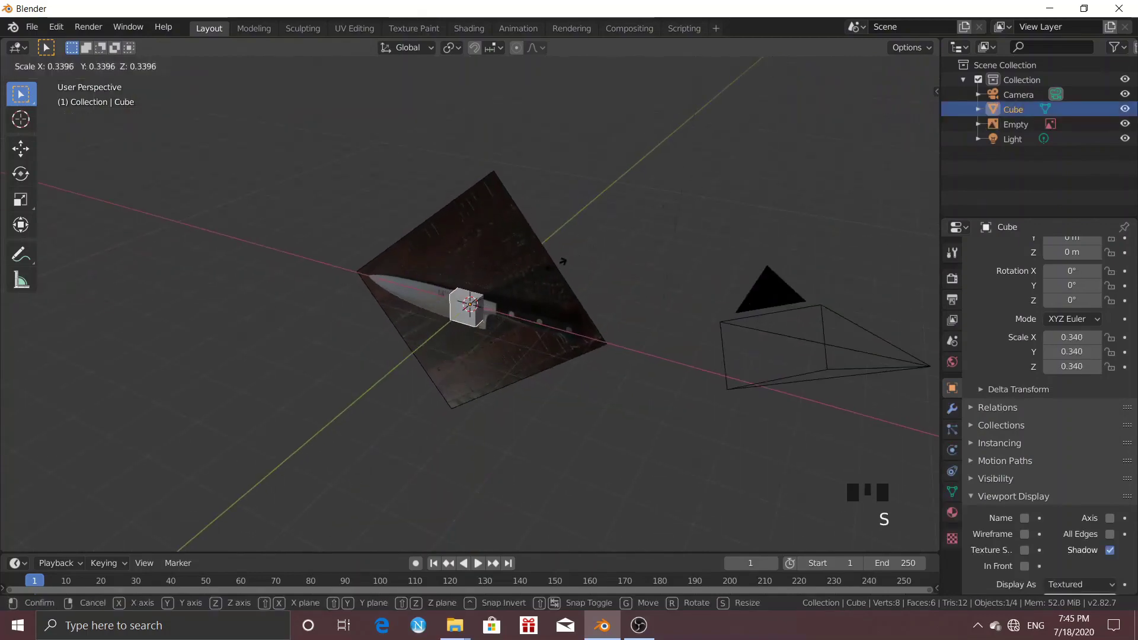
{"action": "left_click", "coordinate": [534, 279]}
Flatten the cube along the Y axis to a scale of about 0.021.
{"action": "middle_click_drag", "start_coordinate": [538, 279], "coordinate": [313, 216]}
{"action": "key", "text": "s"}
{"action": "key", "text": "y"}
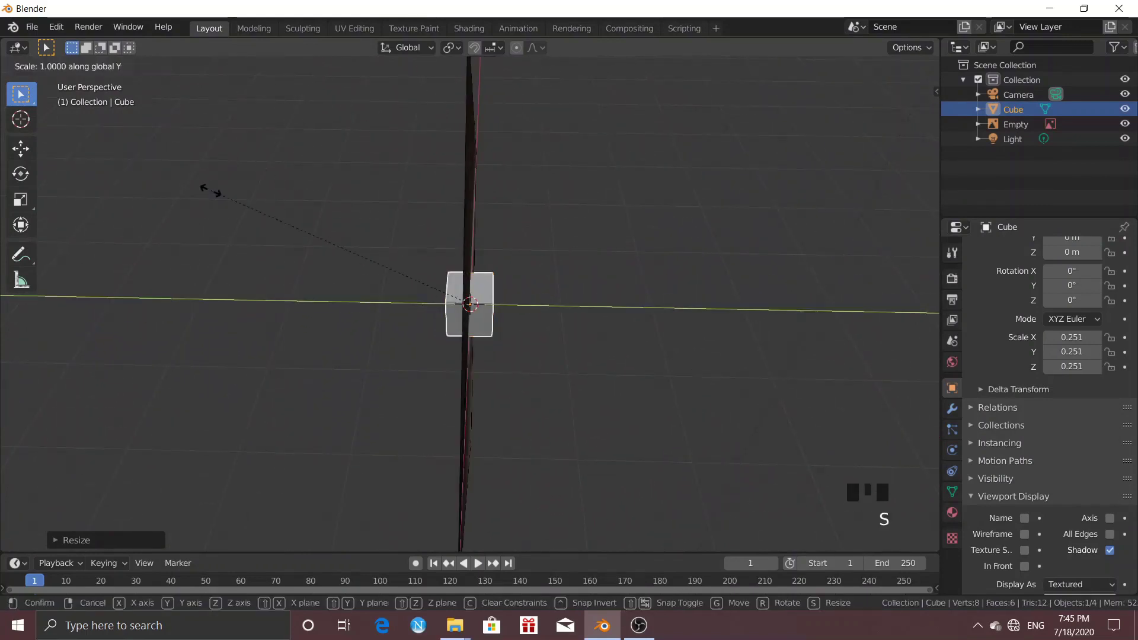
{"action": "left_click", "coordinate": [453, 320]}
{"action": "scroll", "coordinate": [507, 290], "scroll_direction": "up", "scroll_amount": 4}
{"action": "mouse_move", "coordinate": [507, 290]}
{"action": "middle_mouse_down"}
{"action": "mouse_move", "coordinate": [525, 295]}
{"action": "mouse_move", "coordinate": [495, 302]}
{"action": "mouse_move", "coordinate": [508, 310]}
{"action": "middle_mouse_up"}
With the reference image temporarily hidden, thin the cube slightly more along Y to a scale of about 0.020.
{"action": "left_click", "coordinate": [1124, 124]}
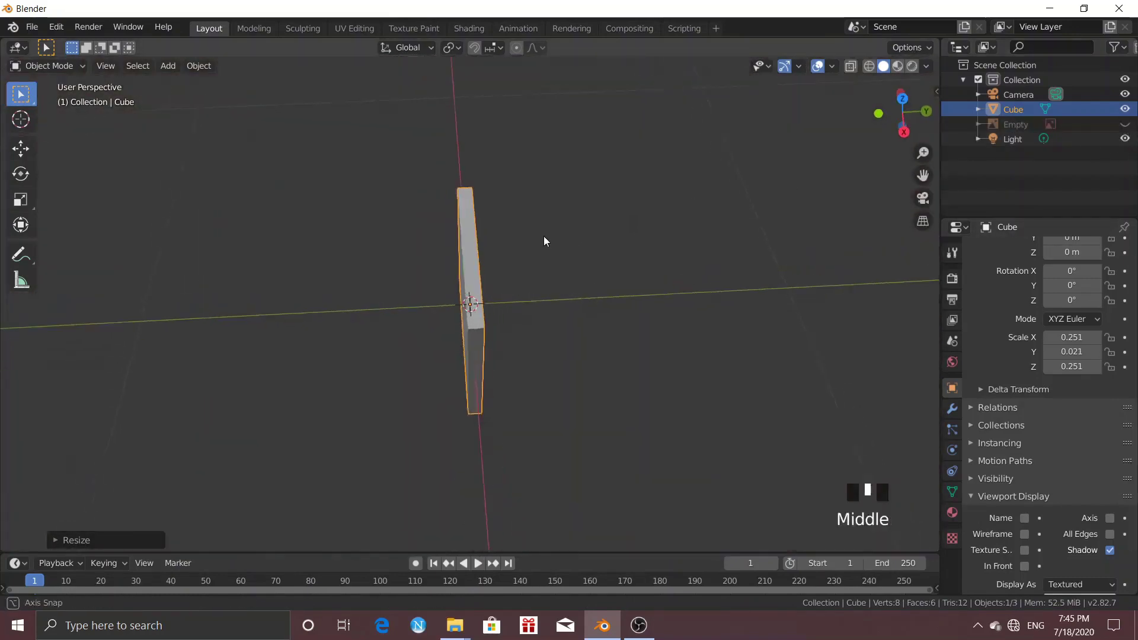
{"action": "middle_click_drag", "start_coordinate": [545, 241], "coordinate": [313, 160], "text": "alt"}
{"action": "key", "text": "s"}
{"action": "key", "text": "y"}
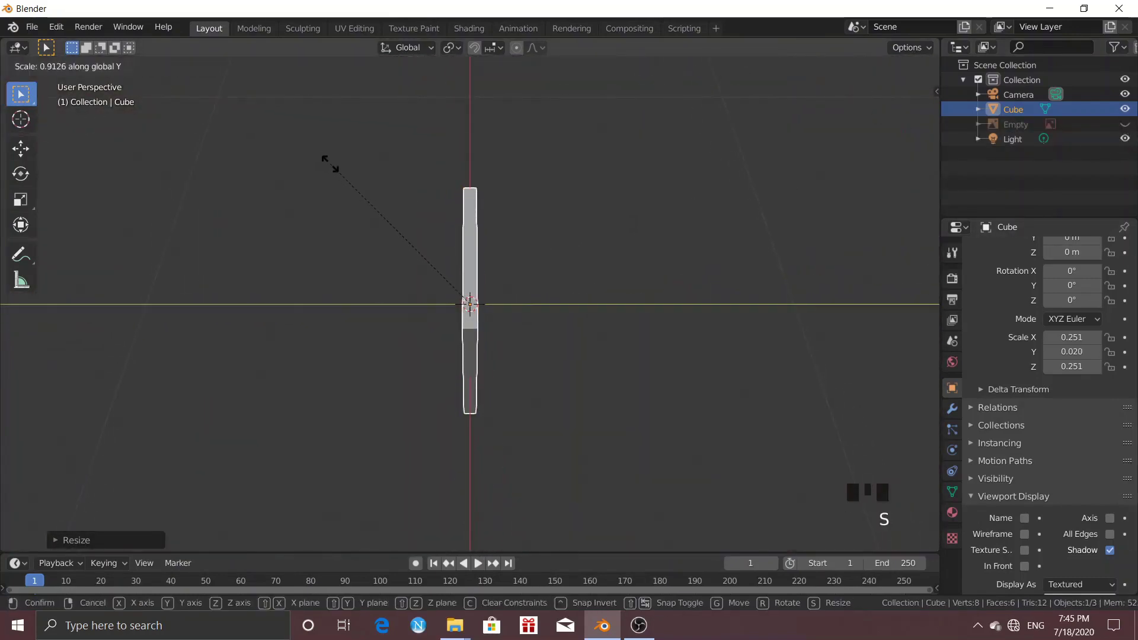
{"action": "left_click", "coordinate": [330, 164]}
{"action": "left_click", "coordinate": [1124, 124]}
In front view with X-ray on, move the cube so its upper edge meets the blade's spine beside the bolster.
{"action": "middle_click_drag", "start_coordinate": [770, 225], "coordinate": [659, 266]}
{"action": "scroll", "coordinate": [677, 234], "scroll_direction": "down", "scroll_amount": 2}
{"action": "key", "text": "KP_1"}
{"action": "scroll", "coordinate": [613, 257], "scroll_direction": "up", "scroll_amount": 2}
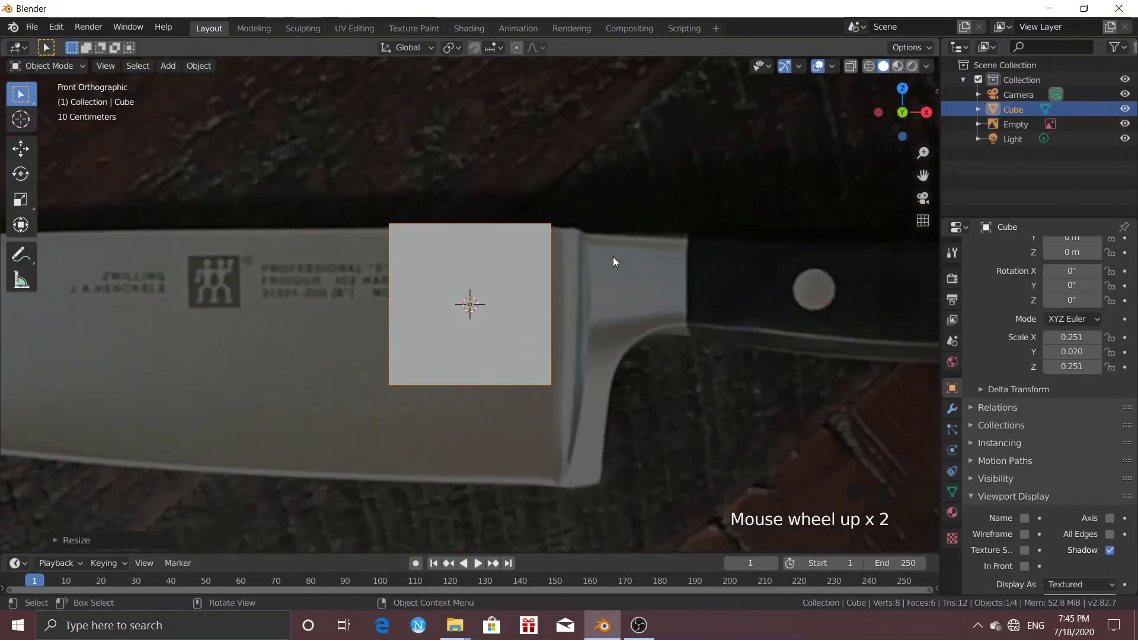
{"action": "key", "text": "alt+z"}
{"action": "key", "text": "g"}
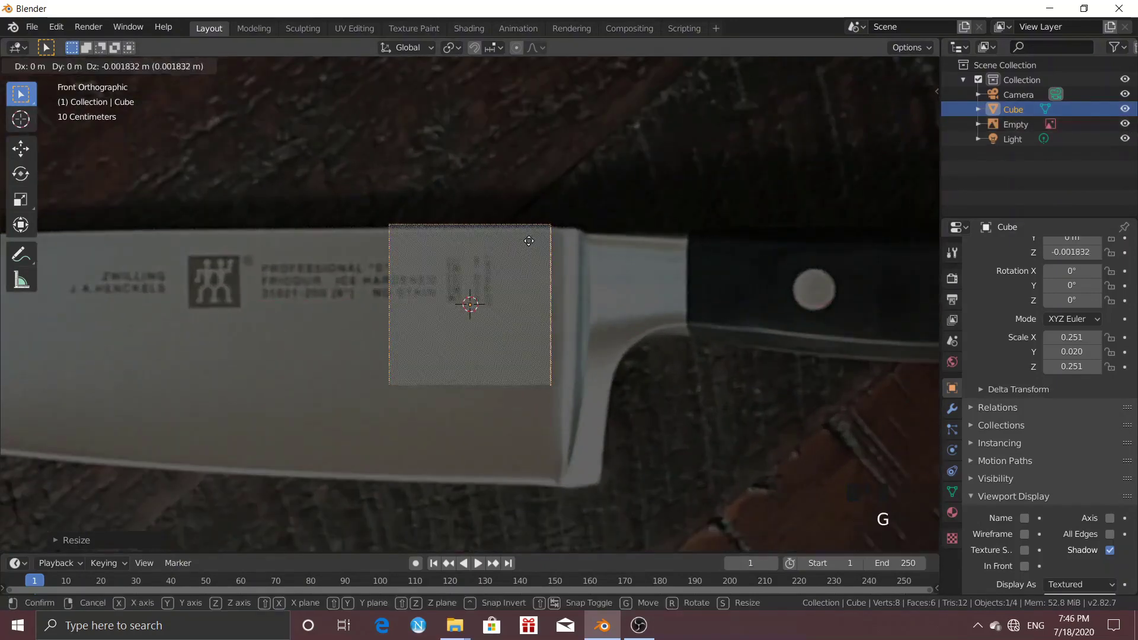
{"action": "left_click", "coordinate": [537, 245]}
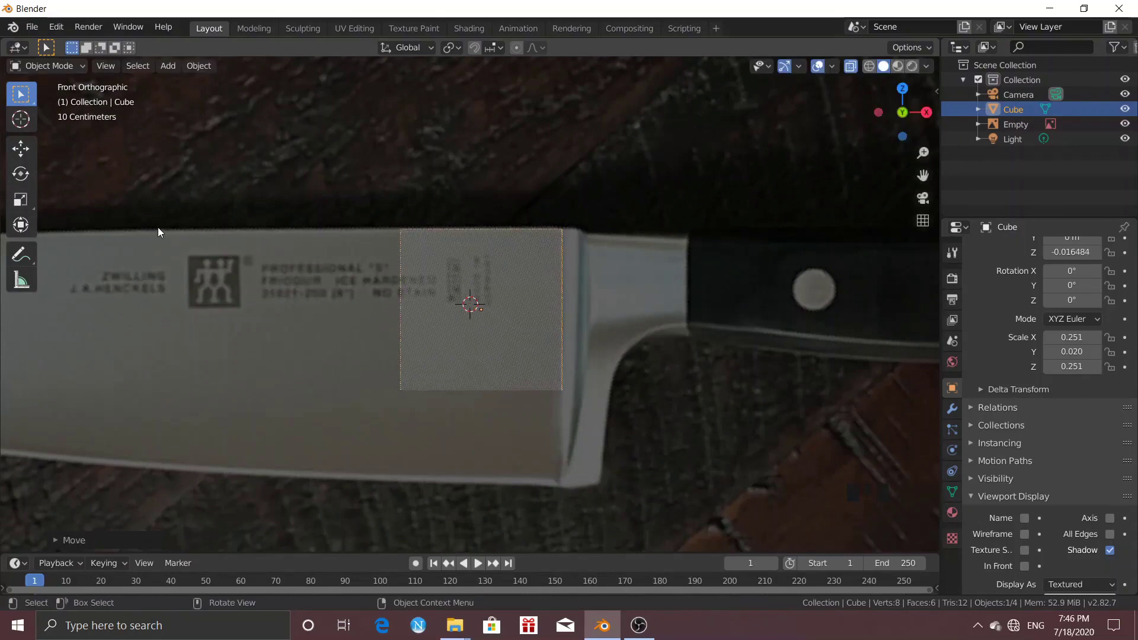
Narrow the cube by moving its left vertices about 0.3 m toward the handle, and lower its bottom vertices to the cutting edge.
{"action": "key", "text": "Tab"}
{"action": "left_click_drag", "start_coordinate": [368, 195], "coordinate": [445, 419]}
{"action": "key", "text": "g"}
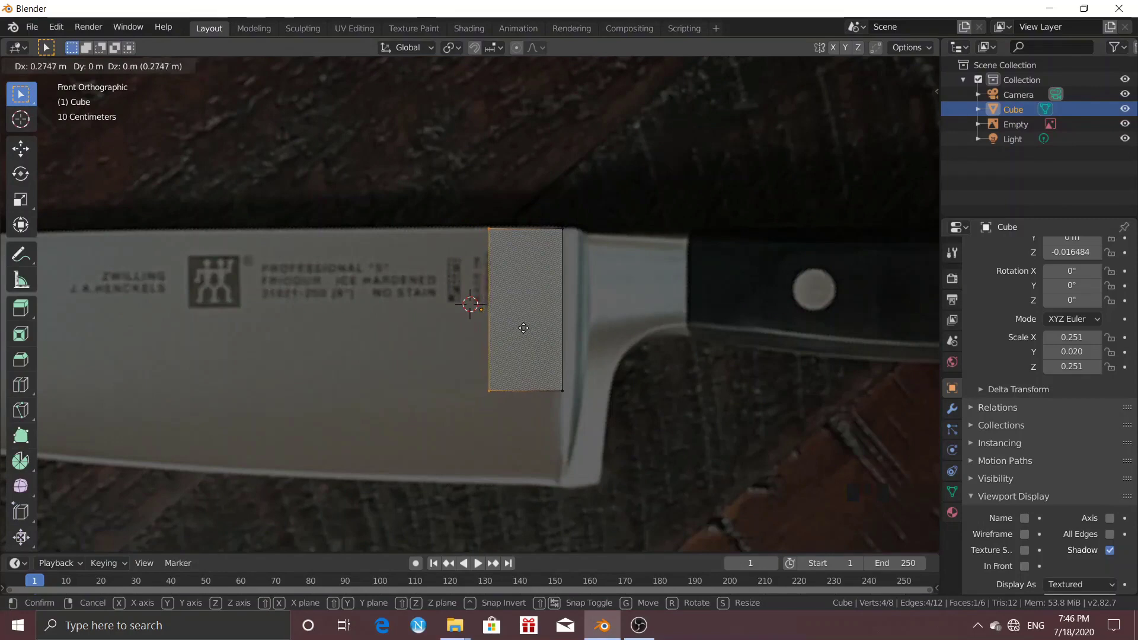
{"action": "left_click", "coordinate": [528, 328]}
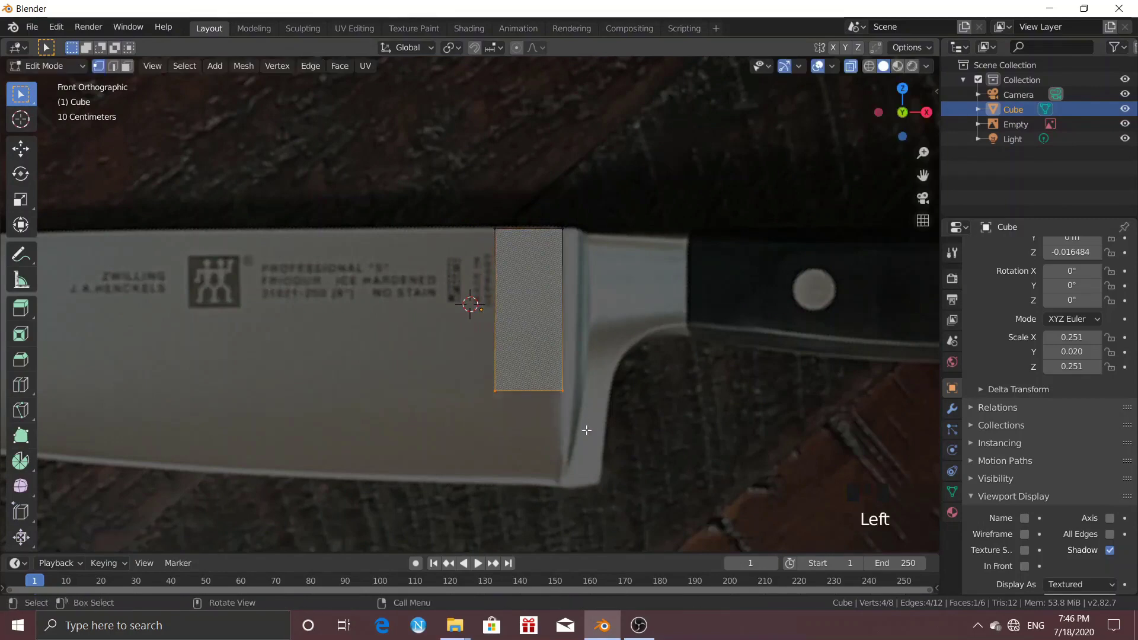
{"action": "key", "text": "g"}
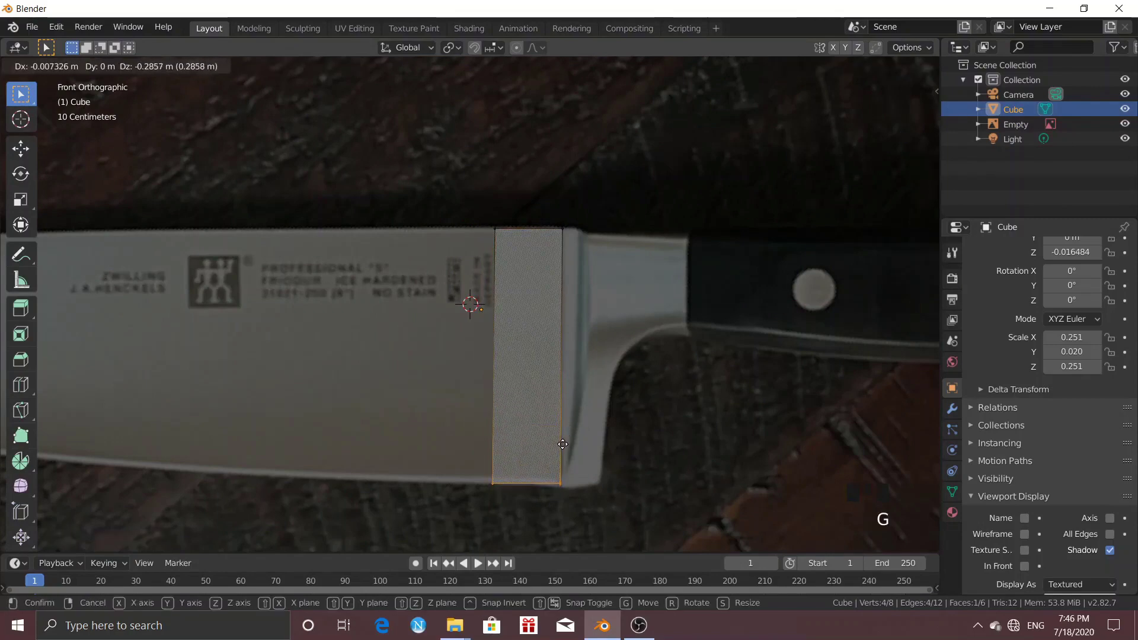
{"action": "left_click", "coordinate": [562, 443]}
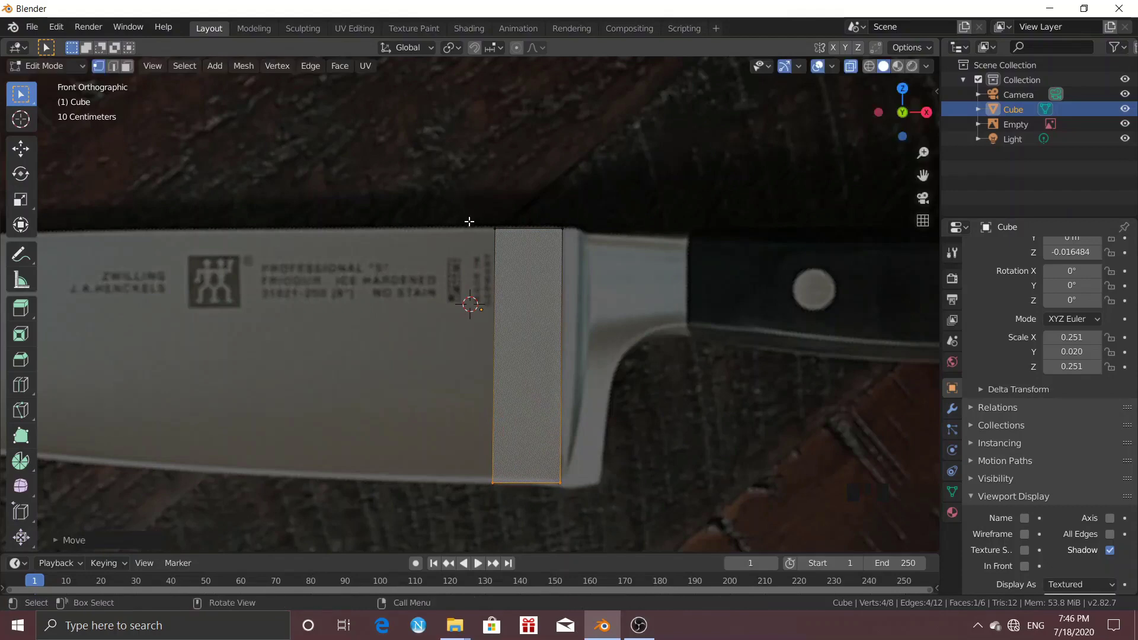
Extrude the block's tip-side face twice along the blade, scaling each new end to the blade's height.
{"action": "left_click_drag", "start_coordinate": [469, 221], "coordinate": [521, 546]}
{"action": "key", "text": "e"}
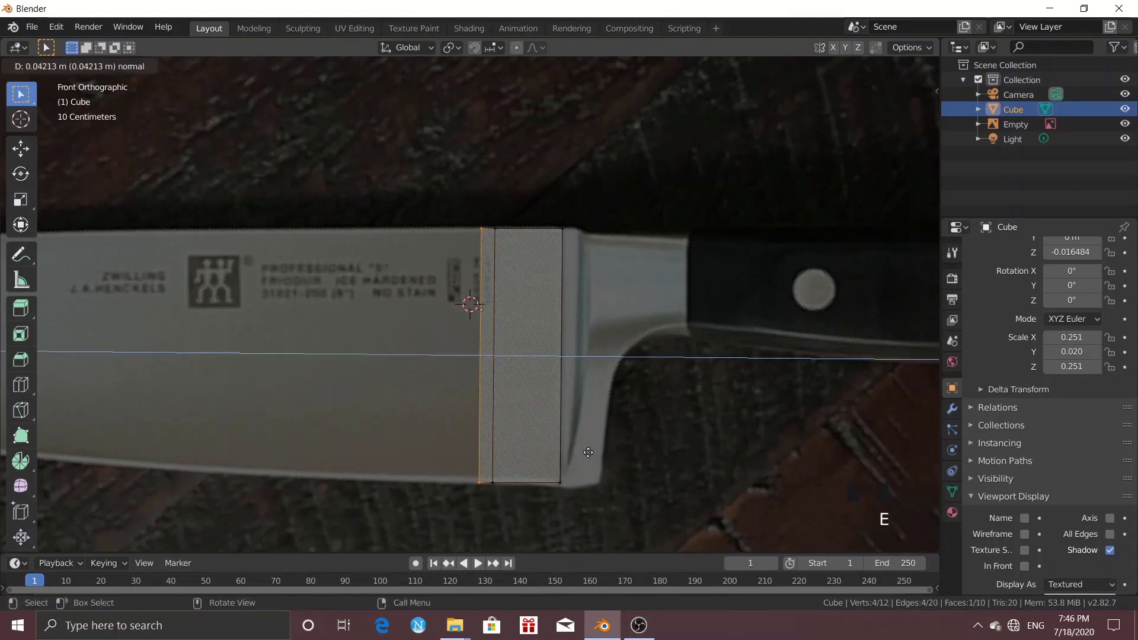
{"action": "left_click", "coordinate": [532, 454]}
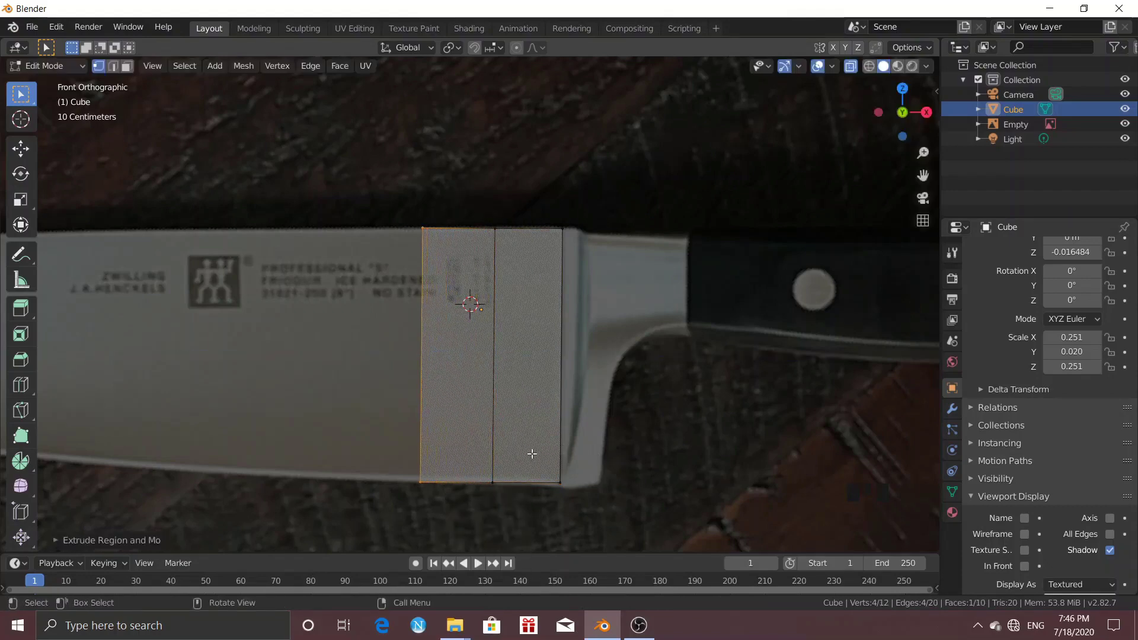
{"action": "key", "text": "s"}
{"action": "left_click", "coordinate": [343, 267]}
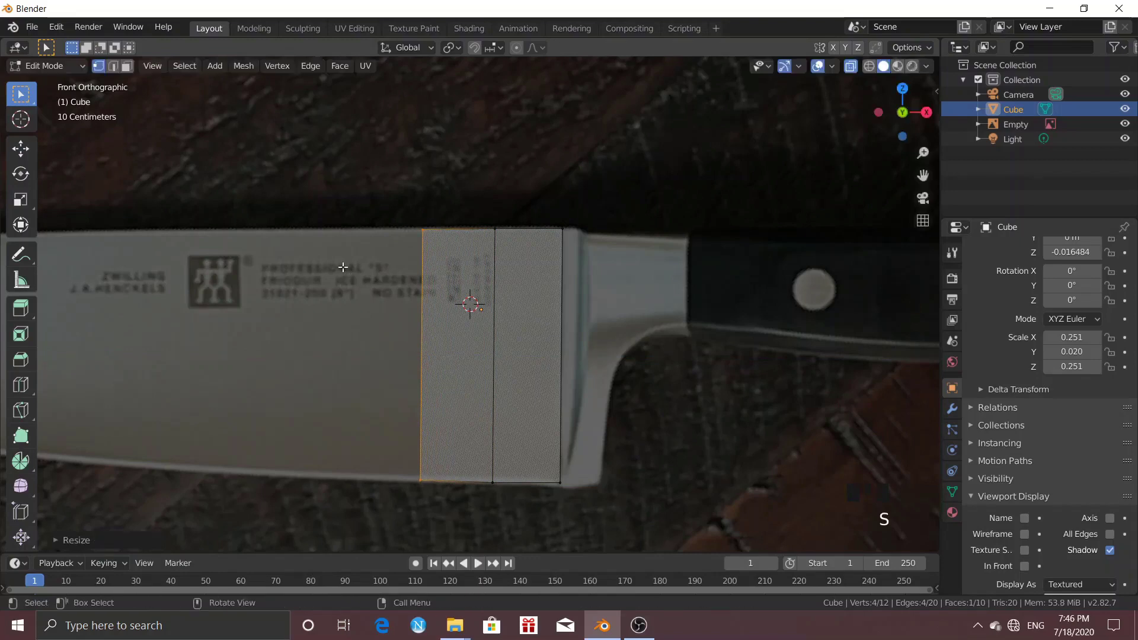
{"action": "key", "text": "e"}
{"action": "left_click", "coordinate": [349, 261]}
{"action": "key", "text": "s"}
{"action": "left_click", "coordinate": [353, 258]}
Extrude the blade's end face about 0.28 m up to the maker's logo, and scale and move it to fit the outline.
{"action": "middle_click_drag", "start_coordinate": [354, 258], "coordinate": [560, 265], "text": "shift"}
{"action": "key", "text": "e"}
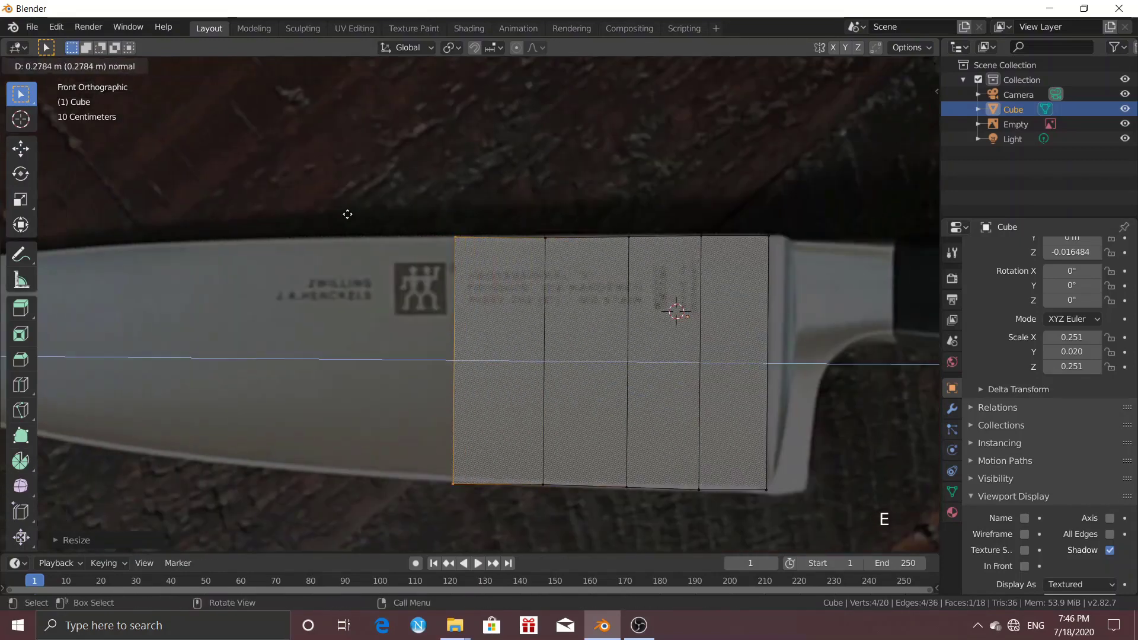
{"action": "left_click", "coordinate": [348, 214]}
{"action": "key", "text": "s"}
{"action": "left_click", "coordinate": [347, 217]}
{"action": "key", "text": "g"}
{"action": "left_click", "coordinate": [348, 218]}
{"action": "key", "text": "s"}
{"action": "left_click", "coordinate": [347, 218]}
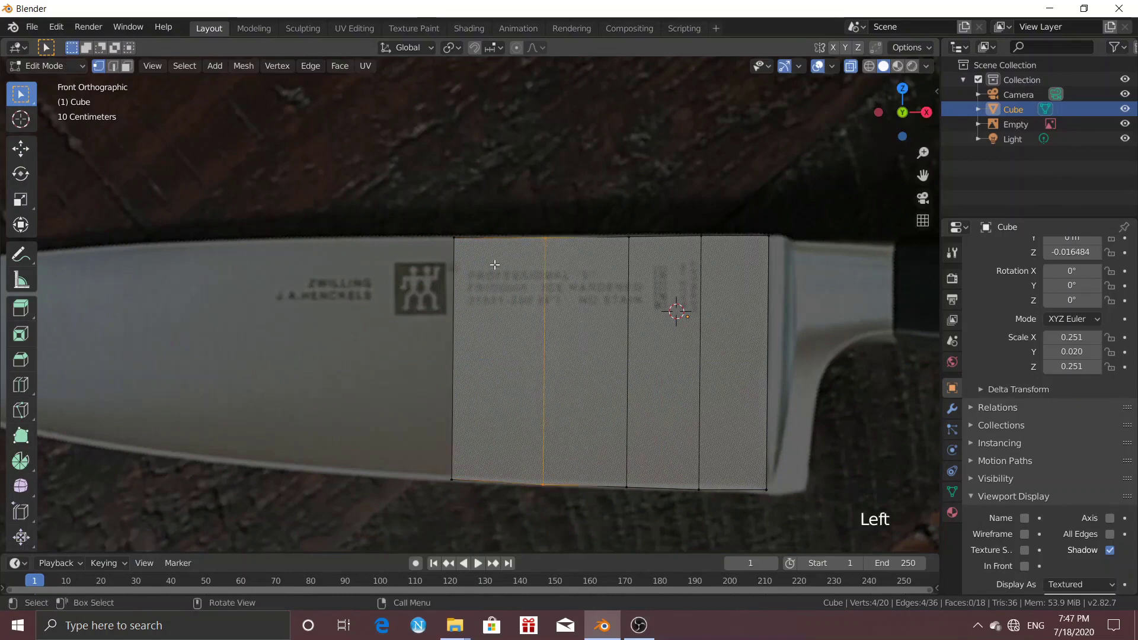
Extrude two more sections past the logo and lettering, fitting the end face to the spine and cutting edge.
{"action": "key", "text": "e"}
{"action": "left_click", "coordinate": [281, 163]}
{"action": "key", "text": "e"}
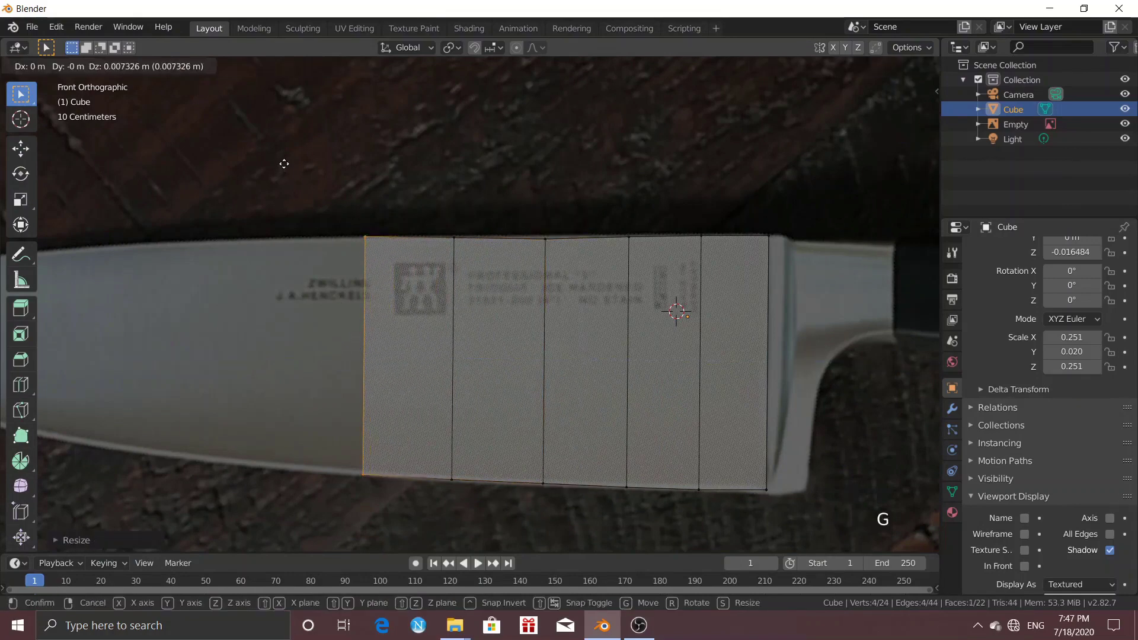
{"action": "left_click", "coordinate": [195, 167]}
{"action": "key", "text": "s"}
{"action": "left_click", "coordinate": [174, 153]}
{"action": "key", "text": "g"}
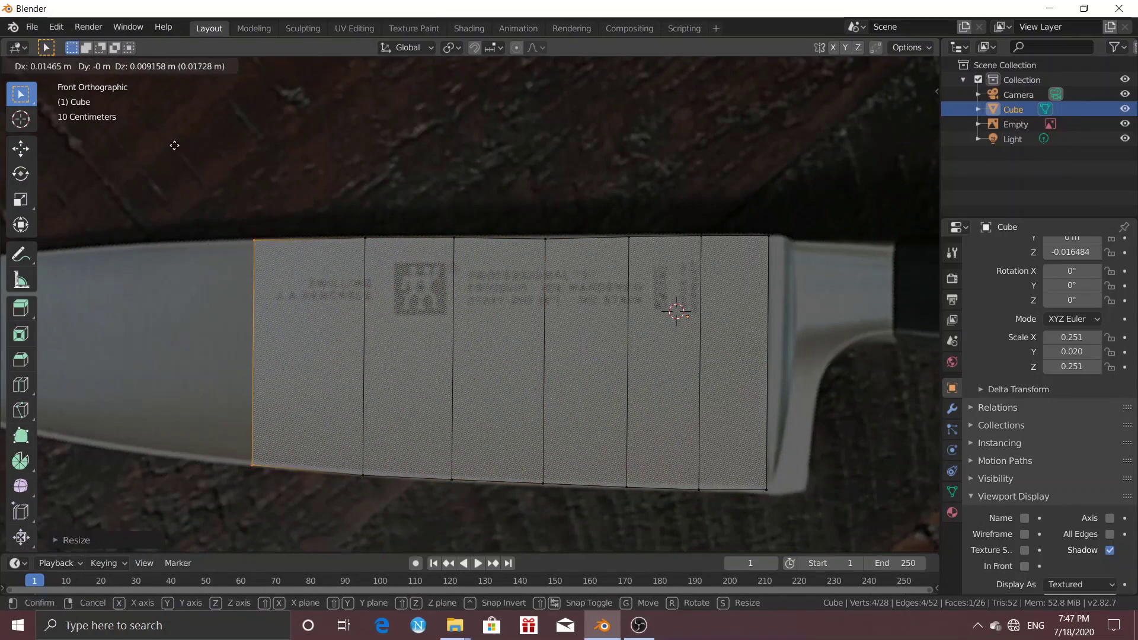
{"action": "left_click", "coordinate": [174, 145]}
Extrude two sections along the start of the blade's taper, scaling each end down to the outline.
{"action": "middle_click_drag", "start_coordinate": [174, 146], "coordinate": [647, 232], "text": "shift"}
{"action": "key", "text": "e"}
{"action": "left_click", "coordinate": [496, 221]}
{"action": "key", "text": "s"}
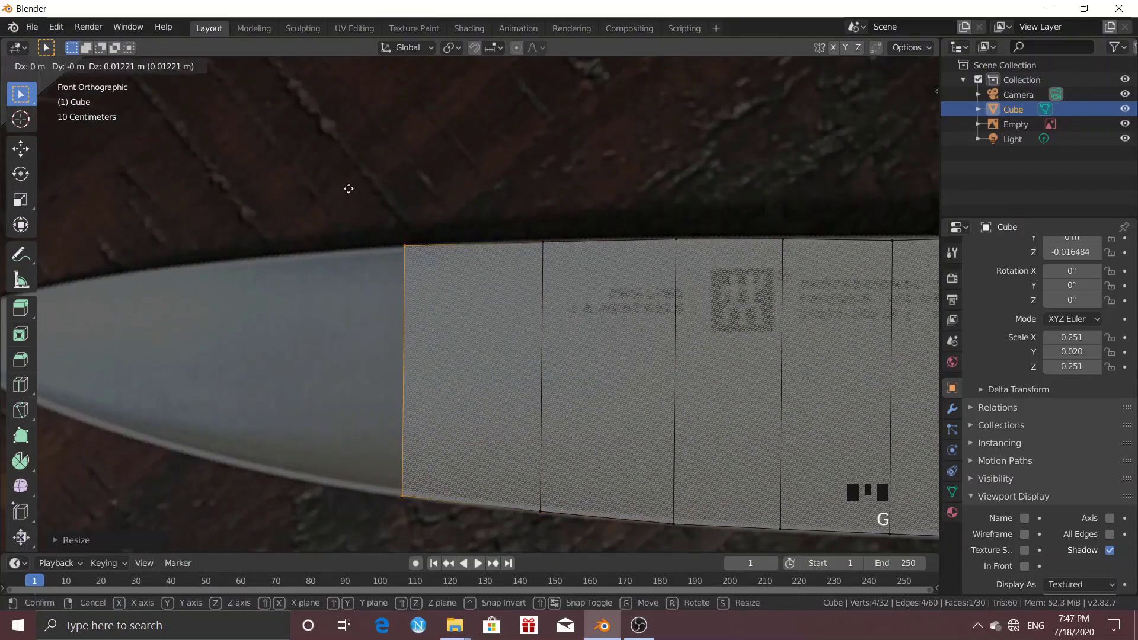
{"action": "left_click", "coordinate": [349, 190]}
{"action": "key", "text": "e"}
{"action": "left_click", "coordinate": [255, 188]}
{"action": "key", "text": "s"}
{"action": "left_click", "coordinate": [251, 186]}
Extrude one more section toward the tip and shrink its end to the narrowing blade.
{"action": "scroll", "coordinate": [249, 182], "scroll_direction": "down", "scroll_amount": 2}
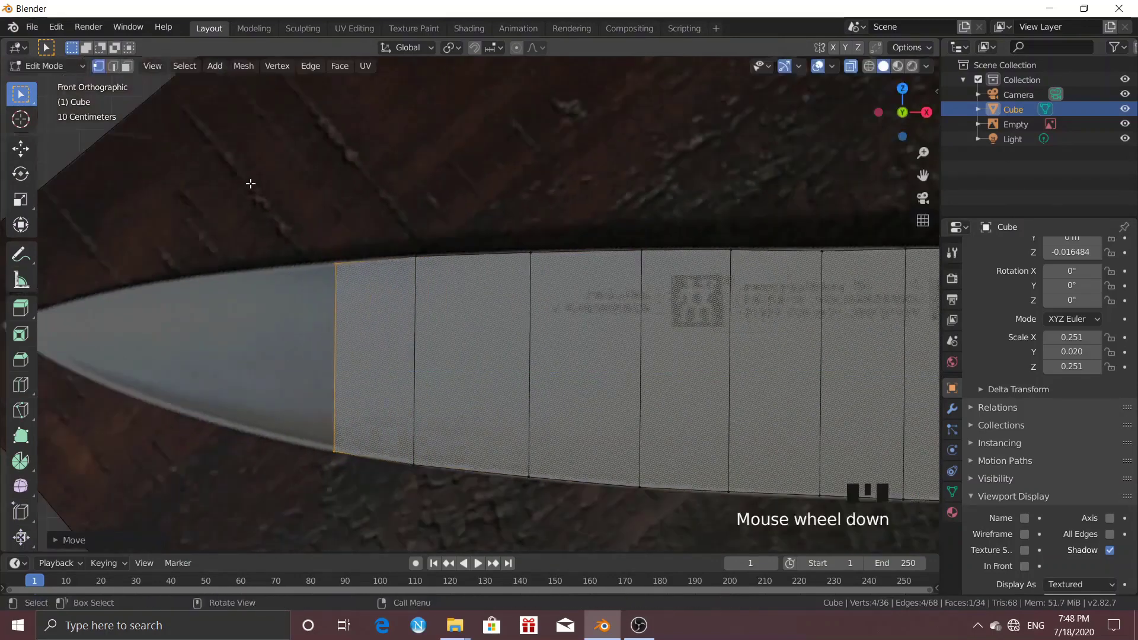
{"action": "key", "text": "e"}
{"action": "left_click", "coordinate": [195, 173]}
{"action": "key", "text": "s"}
{"action": "left_click", "coordinate": [208, 179]}
Extrude the next tapering section, then scale and move its end face onto the spine and cutting edge.
{"action": "key", "text": "e"}
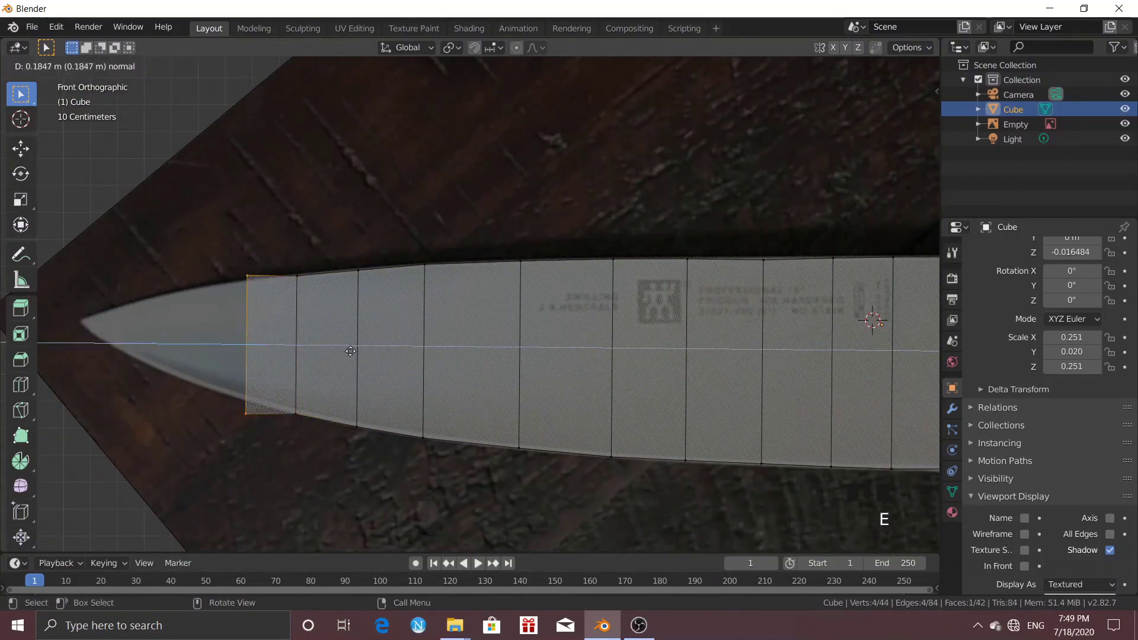
{"action": "left_click", "coordinate": [222, 219]}
{"action": "key", "text": "s"}
{"action": "key", "text": "g"}
{"action": "left_click", "coordinate": [226, 223]}
{"action": "key", "text": "s"}
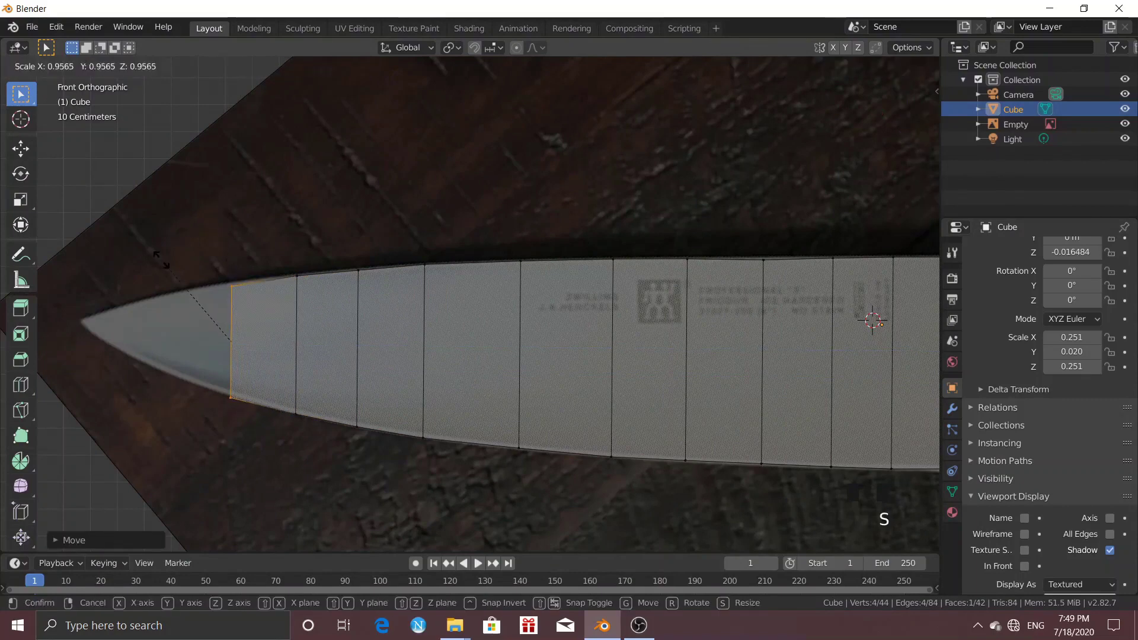
{"action": "left_click", "coordinate": [159, 255]}
Extrude a further short section close to the tip and fit its end by scaling and moving it.
{"action": "key", "text": "e"}
{"action": "left_click", "coordinate": [148, 249]}
{"action": "key", "text": "s"}
{"action": "left_click", "coordinate": [116, 234]}
{"action": "key", "text": "g"}
{"action": "left_click", "coordinate": [104, 207]}
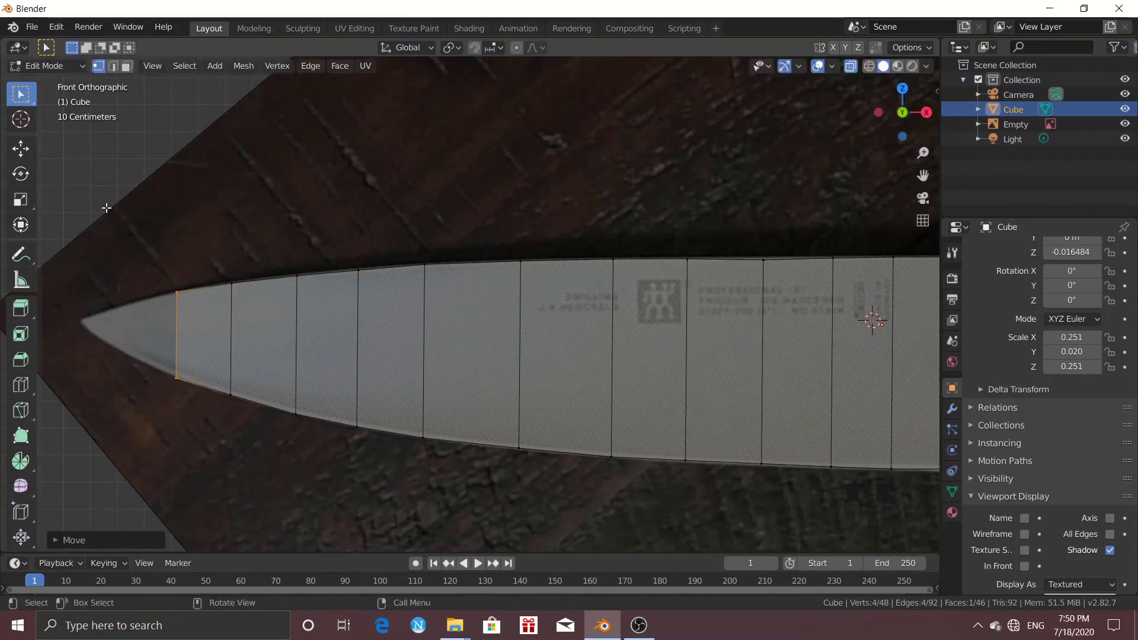
Extrude another section to just short of the tip and inspect the blade mesh from other angles.
{"action": "key", "text": "e"}
{"action": "left_click", "coordinate": [96, 242]}
{"action": "middle_click_drag", "start_coordinate": [132, 269], "coordinate": [580, 352]}
{"action": "scroll", "coordinate": [591, 422], "scroll_direction": "down", "scroll_amount": 2}
{"action": "key", "text": "KP_1"}
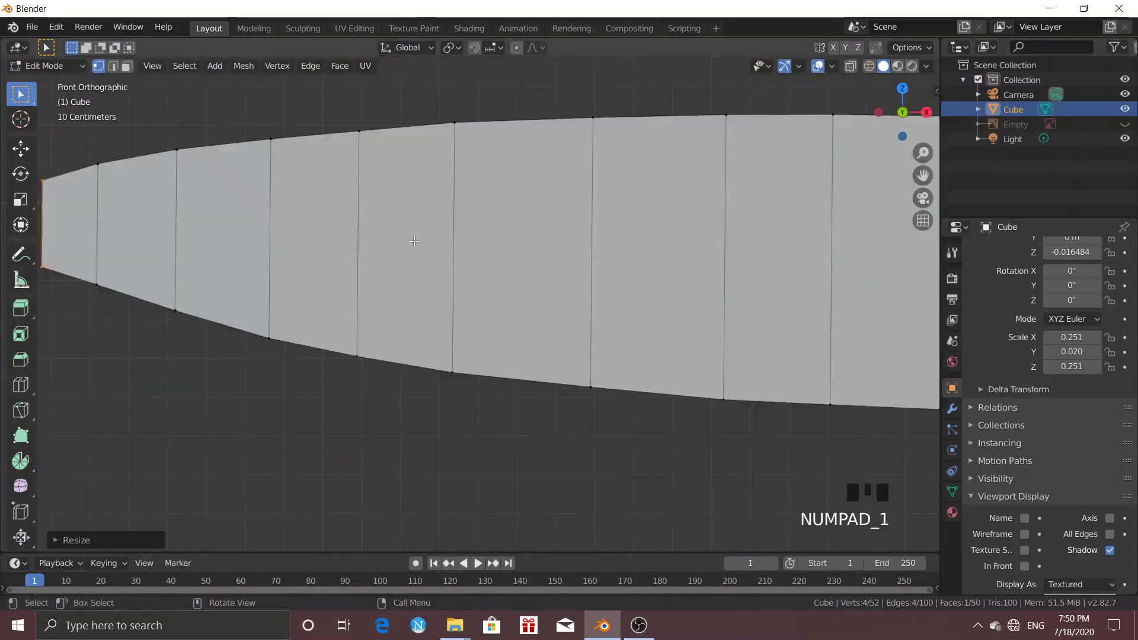
Bring back the reference image and X-ray, then extrude the last section to the knife's tip and scale its end down.
{"action": "key", "text": "alt+h"}
{"action": "scroll", "coordinate": [393, 350], "scroll_direction": "up", "scroll_amount": 3}
{"action": "scroll", "coordinate": [389, 359], "scroll_direction": "down", "scroll_amount": 3}
{"action": "key", "text": "alt+z"}
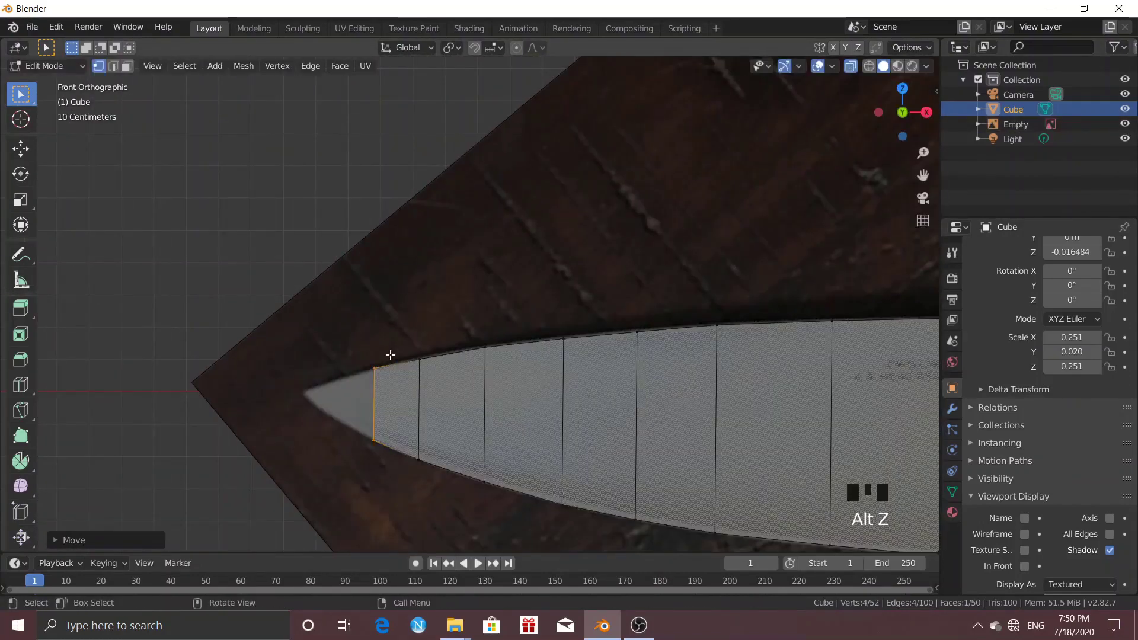
{"action": "key", "text": "e"}
{"action": "left_click", "coordinate": [307, 323]}
{"action": "key", "text": "s"}
{"action": "left_click", "coordinate": [287, 417]}
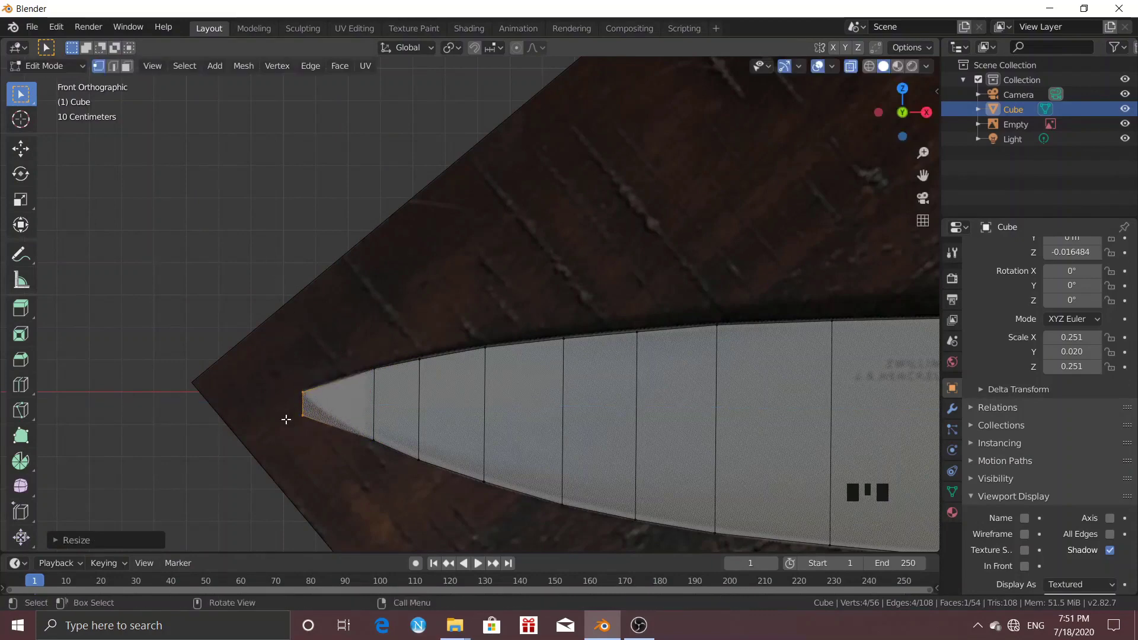
Add a centred lengthwise loop cut along the whole blade in front view and keep it selected.
{"action": "left_click", "coordinate": [320, 432]}
{"action": "middle_click_drag", "start_coordinate": [320, 432], "coordinate": [557, 323]}
{"action": "scroll", "coordinate": [399, 358], "scroll_direction": "down", "scroll_amount": 2}
{"action": "key", "text": "KP_1"}
{"action": "scroll", "coordinate": [792, 259], "scroll_direction": "up", "scroll_amount": 2}
{"action": "key", "text": "alt+z"}
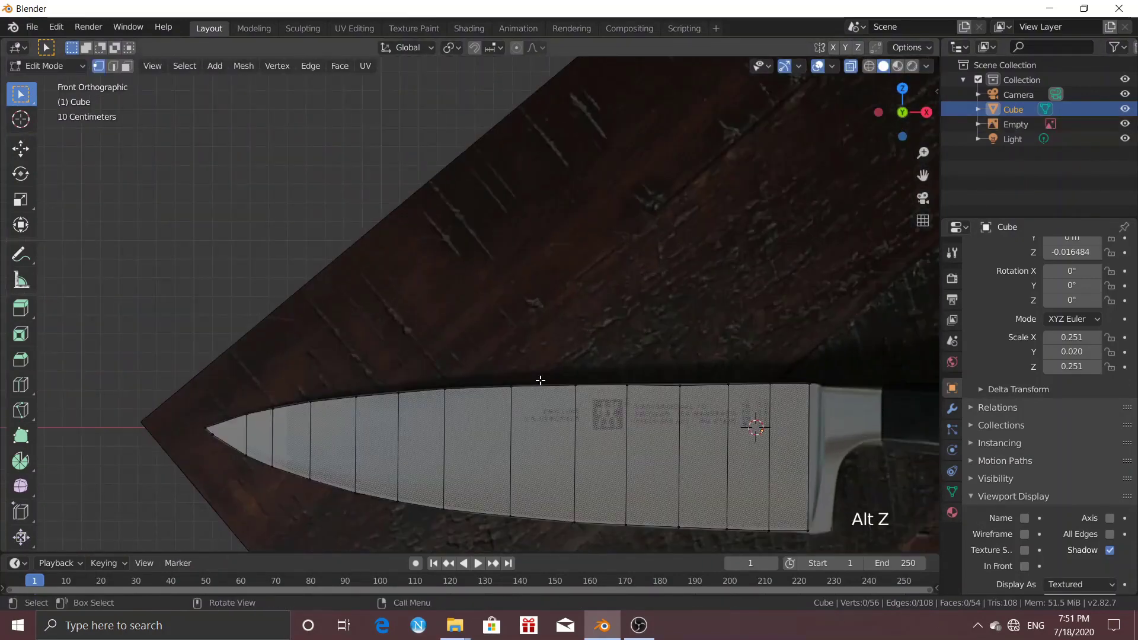
{"action": "key", "text": "ctrl+r"}
{"action": "left_click", "coordinate": [534, 367]}
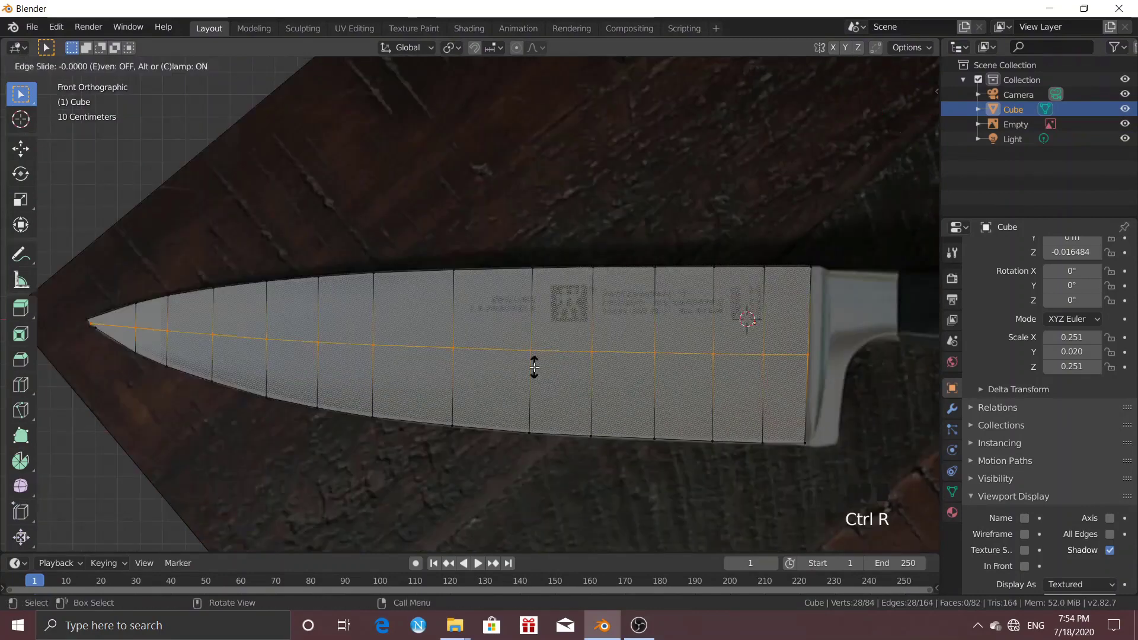
{"action": "left_click", "coordinate": [534, 366]}
{"action": "left_click", "coordinate": [489, 479]}
{"action": "key", "text": "ctrl+z"}
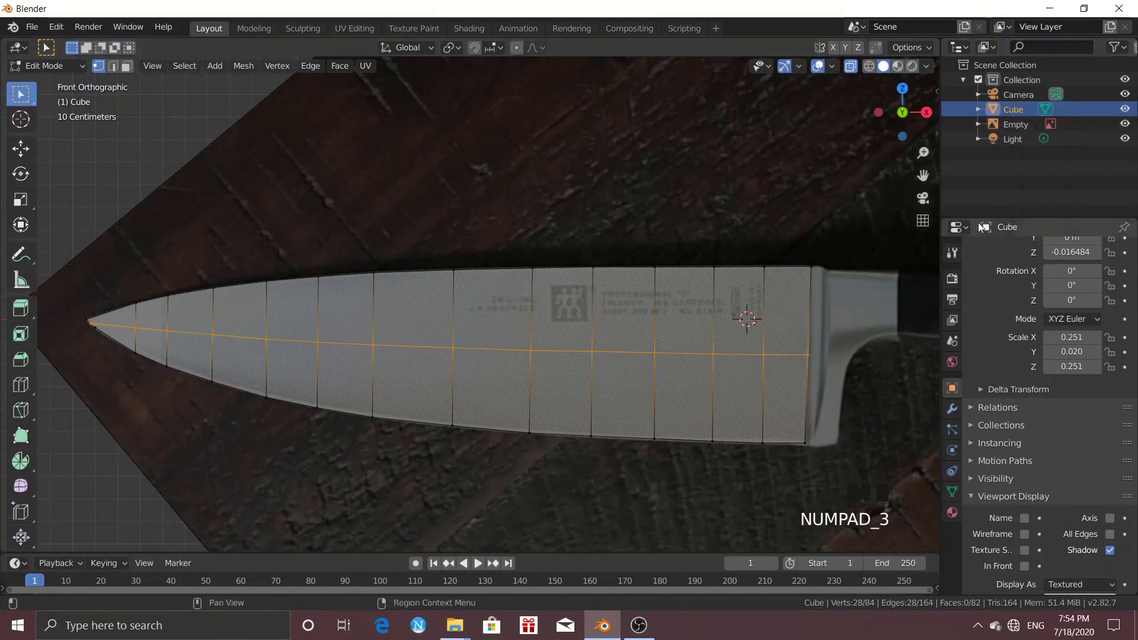
Hide the reference image and scale the blade's middle loop along Y in the right view.
{"action": "left_click", "coordinate": [1125, 123]}
{"action": "key", "text": "KP_3"}
{"action": "scroll", "coordinate": [526, 338], "scroll_direction": "up", "scroll_amount": 4}
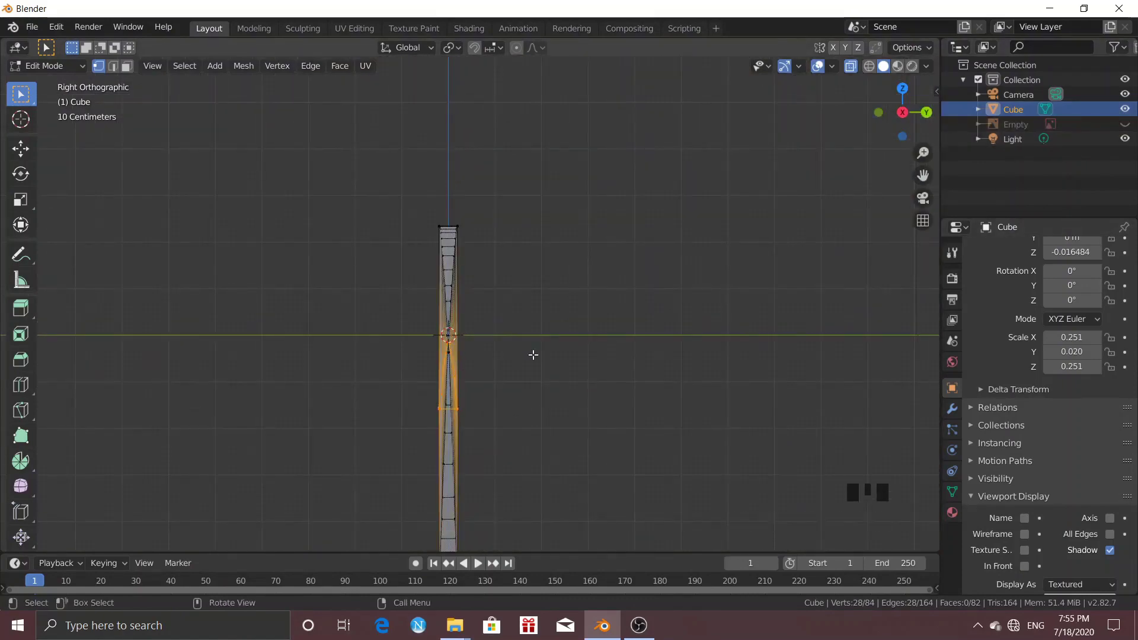
{"action": "key", "text": "s"}
{"action": "key", "text": "y"}
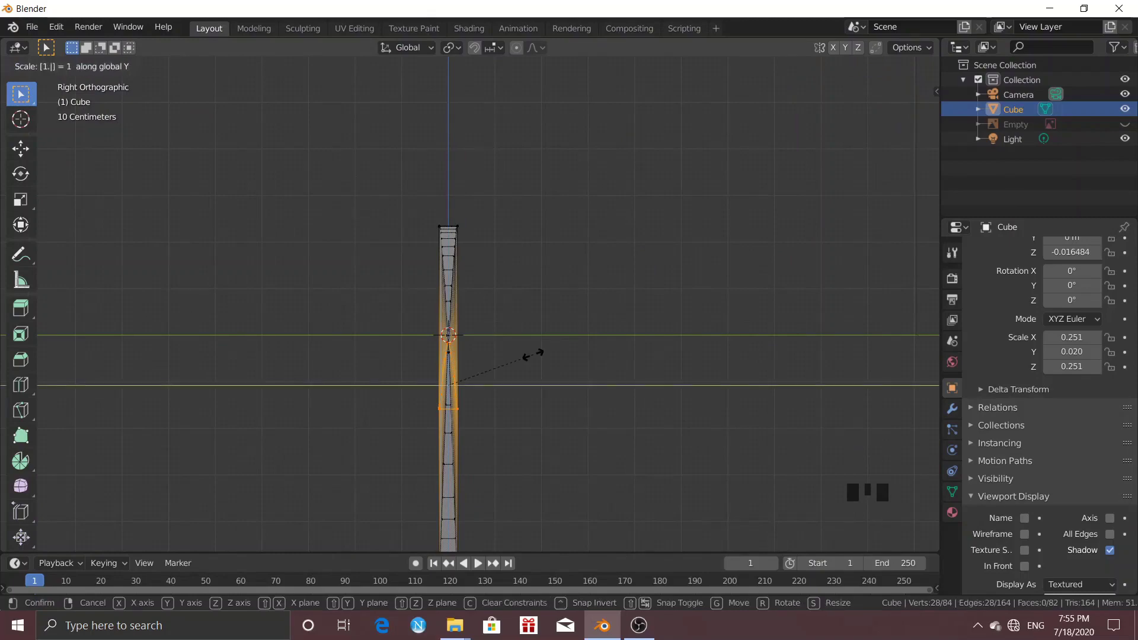
{"action": "key", "text": "Return"}
Select the lower edge loops on both sides of the blade together with the end vertices at the tip.
{"action": "middle_click_drag", "start_coordinate": [534, 355], "coordinate": [658, 356]}
{"action": "left_click", "coordinate": [595, 469]}
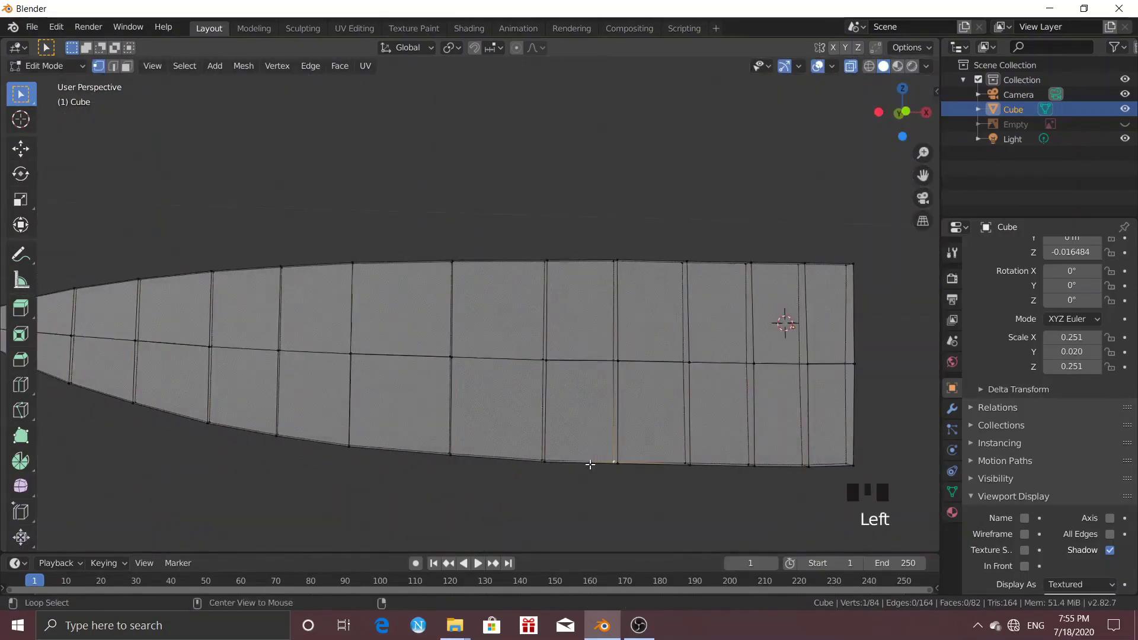
{"action": "left_click", "coordinate": [590, 464], "text": "alt"}
{"action": "middle_click_drag", "start_coordinate": [534, 468], "coordinate": [581, 488]}
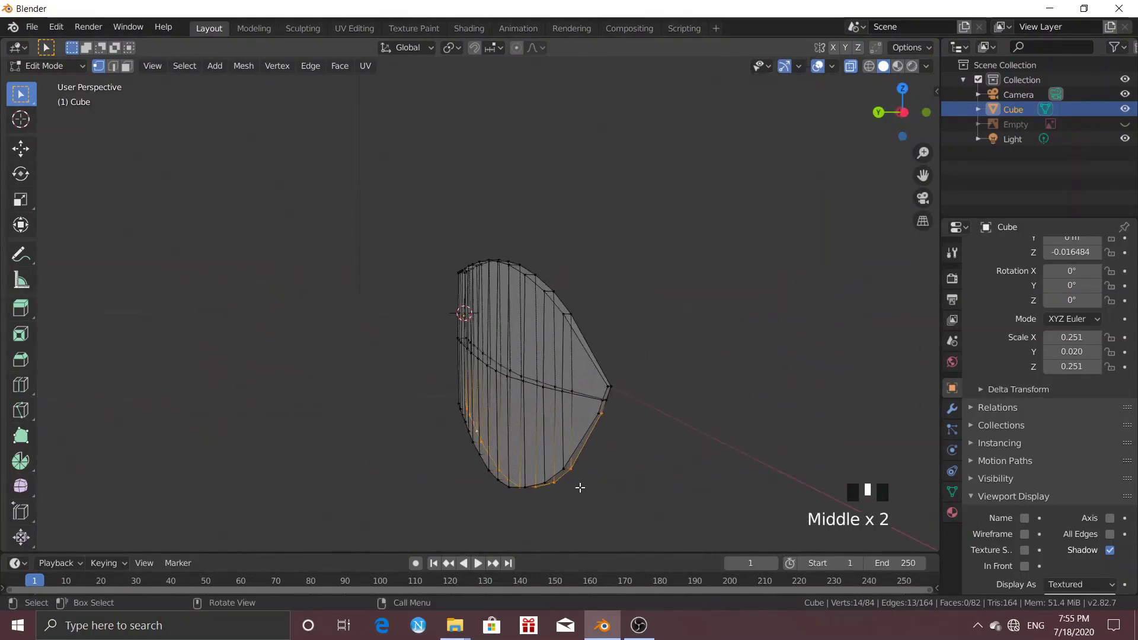
{"action": "left_click", "coordinate": [517, 485], "text": "alt+shift"}
{"action": "middle_click_drag", "start_coordinate": [595, 476], "coordinate": [635, 460]}
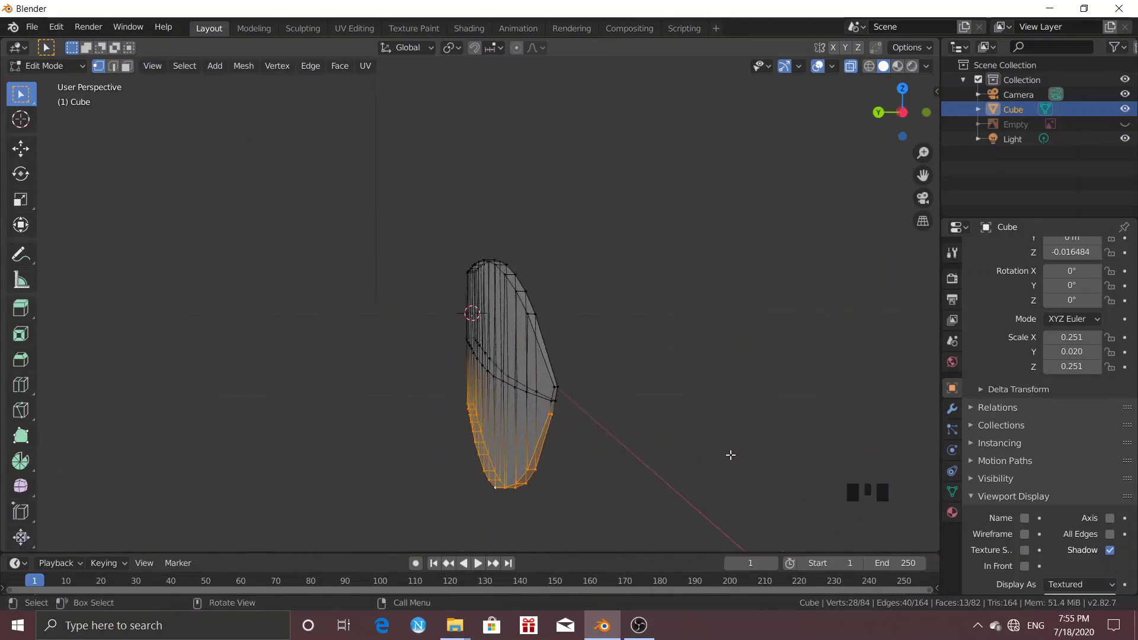
{"action": "scroll", "coordinate": [630, 430], "scroll_direction": "up", "scroll_amount": 2}
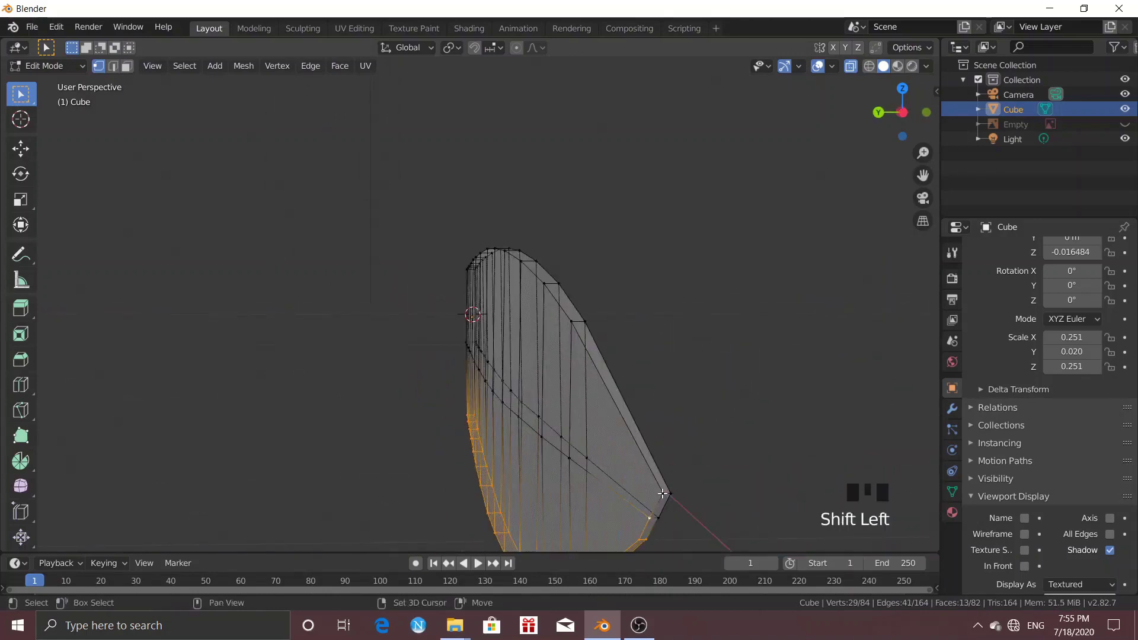
{"action": "scroll", "coordinate": [771, 467], "scroll_direction": "down", "scroll_amount": 2}
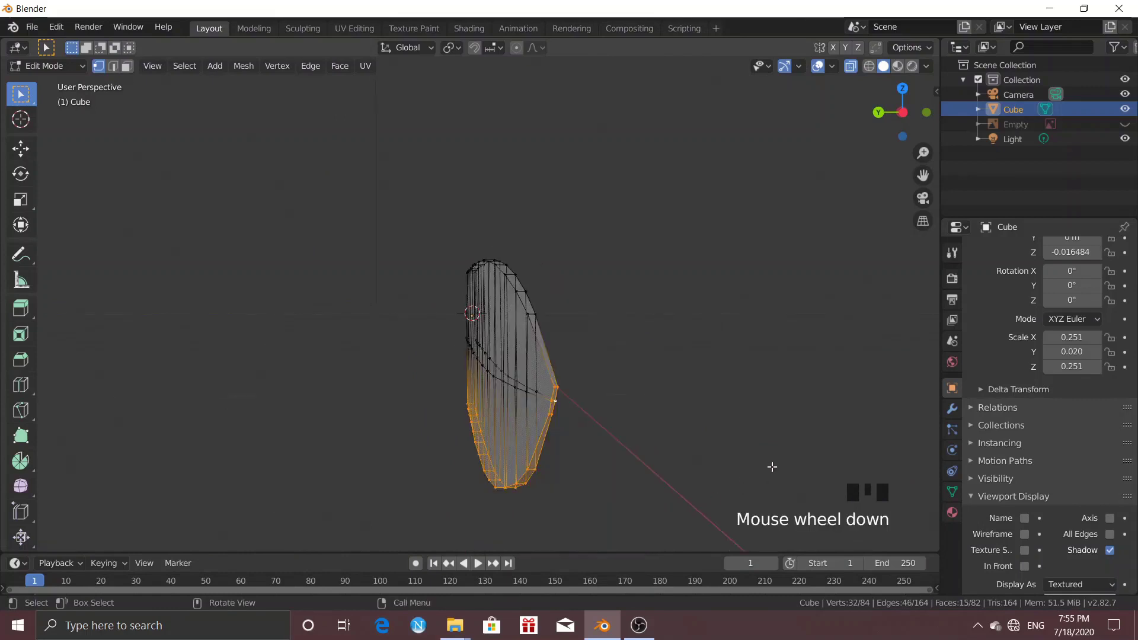
Scale the selected lower edge loops down along Y to narrow the cutting edge, and turn off X-ray.
{"action": "key", "text": "s"}
{"action": "key", "text": "y"}
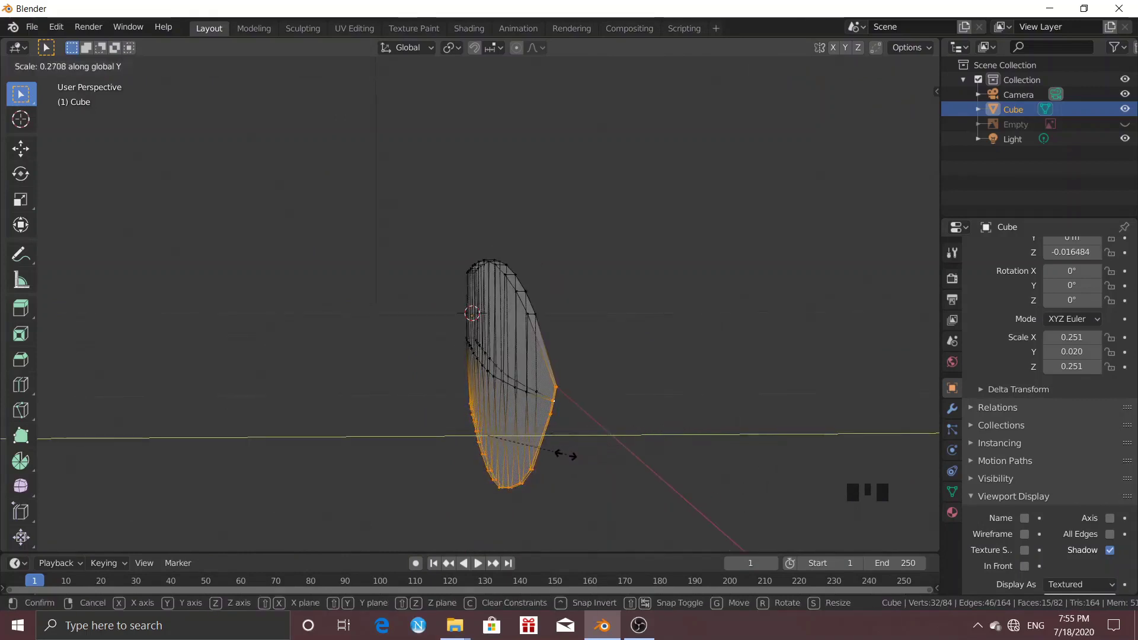
{"action": "left_click", "coordinate": [579, 467]}
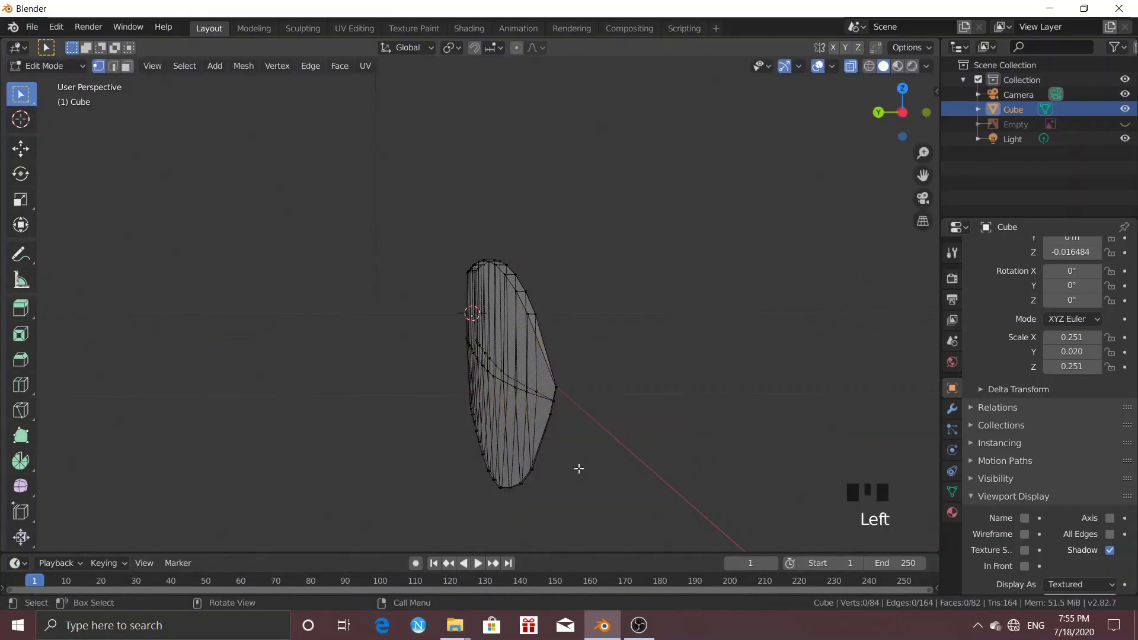
{"action": "mouse_move", "coordinate": [579, 467]}
{"action": "middle_mouse_down"}
{"action": "mouse_move", "coordinate": [546, 472]}
{"action": "mouse_move", "coordinate": [510, 421]}
{"action": "mouse_move", "coordinate": [470, 447]}
{"action": "mouse_move", "coordinate": [317, 479]}
{"action": "mouse_move", "coordinate": [737, 312]}
{"action": "mouse_move", "coordinate": [572, 452]}
{"action": "middle_mouse_up"}
{"action": "key", "text": "alt+z"}
{"action": "scroll", "coordinate": [541, 411], "scroll_direction": "up", "scroll_amount": 2}
Restore the lower-edge selection and scale it further along Y into a sharp edge, checking the blade in Object Mode.
{"action": "key", "text": "ctrl+z"}
{"action": "key", "text": "s"}
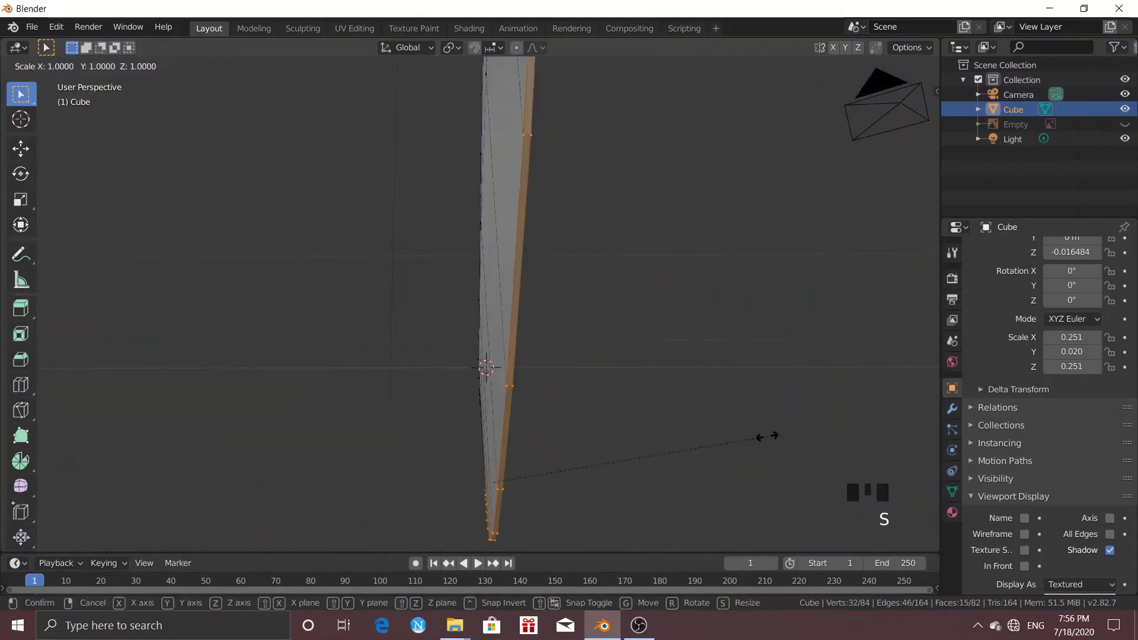
{"action": "key", "text": "y"}
{"action": "left_click", "coordinate": [581, 465]}
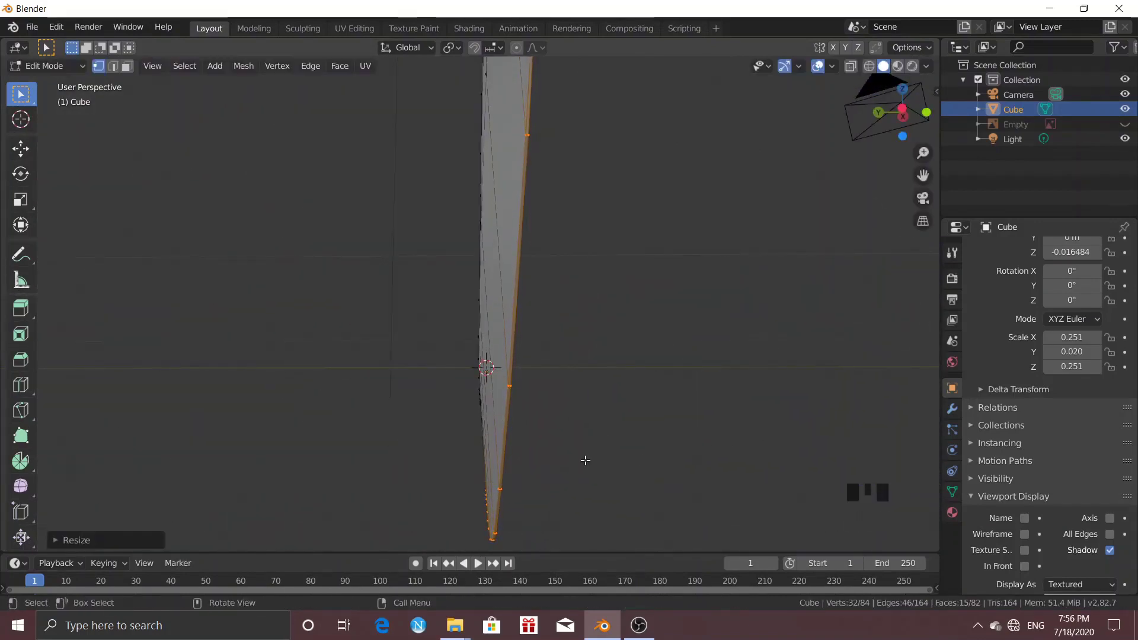
{"action": "middle_click_drag", "start_coordinate": [584, 459], "coordinate": [507, 497]}
{"action": "left_click", "coordinate": [569, 465]}
{"action": "key", "text": "Tab"}
{"action": "scroll", "coordinate": [475, 472], "scroll_direction": "down", "scroll_amount": 2}
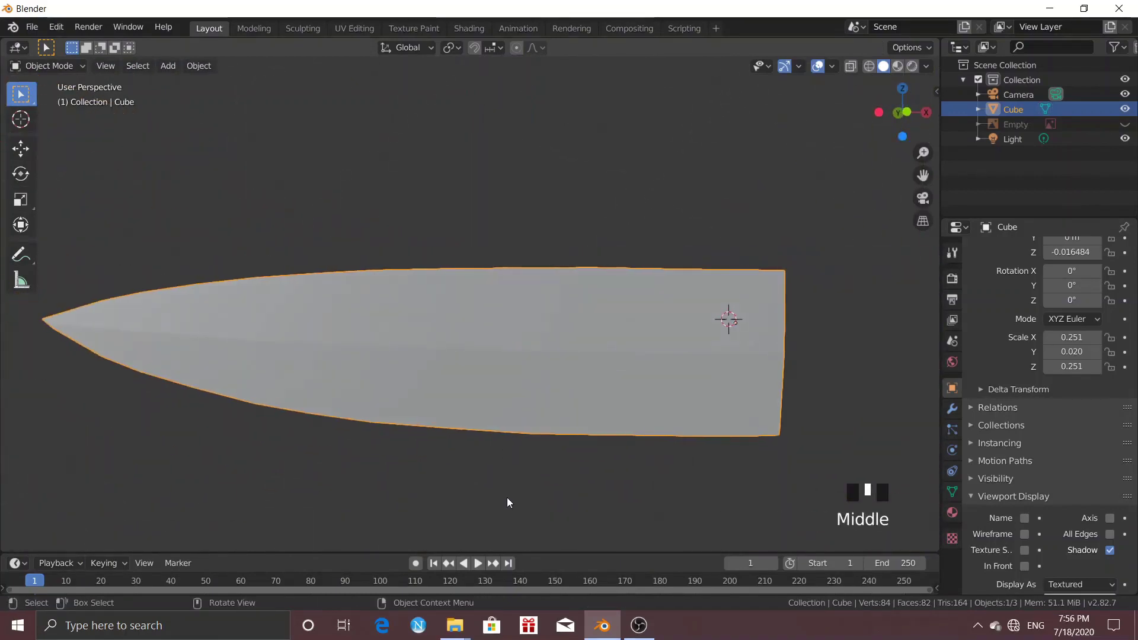
Add a lengthwise loop cut to the blade's lower half in front view and slide it close to the cutting edge.
{"action": "key", "text": "Tab"}
{"action": "key", "text": "KP_1"}
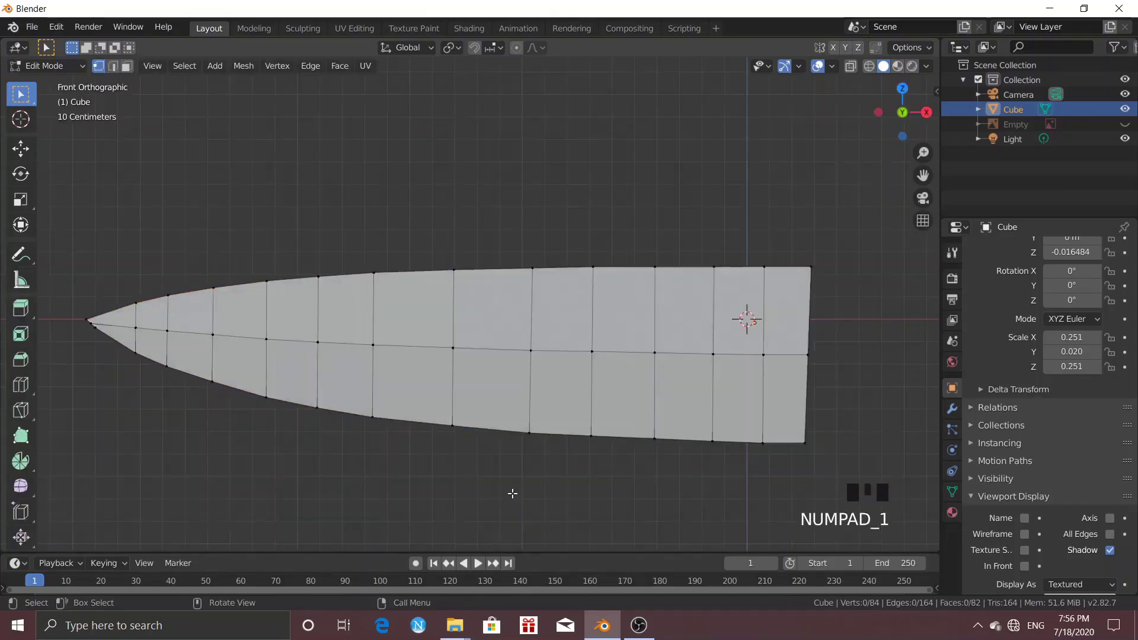
{"action": "key", "text": "ctrl+r"}
{"action": "left_click", "coordinate": [376, 376]}
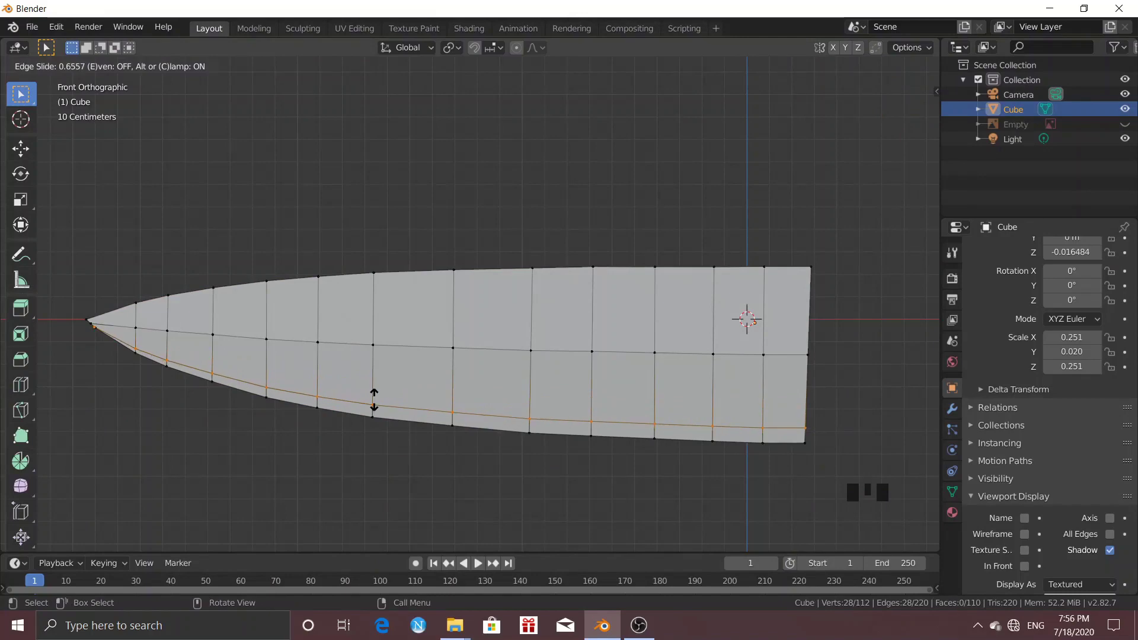
{"action": "left_click", "coordinate": [374, 402]}
{"action": "left_click", "coordinate": [460, 477]}
{"action": "scroll", "coordinate": [524, 456], "scroll_direction": "down", "scroll_amount": 1}
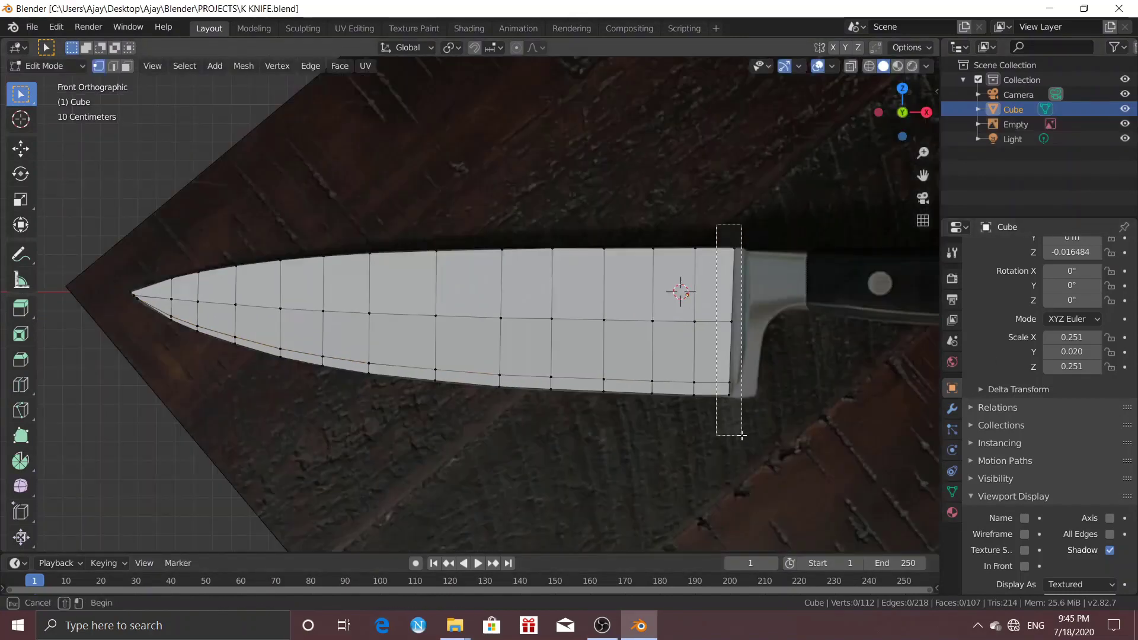
With X-ray on, select all vertices of the blade's heel end and extrude them a short distance along X.
{"action": "left_click_drag", "start_coordinate": [742, 435], "coordinate": [742, 436]}
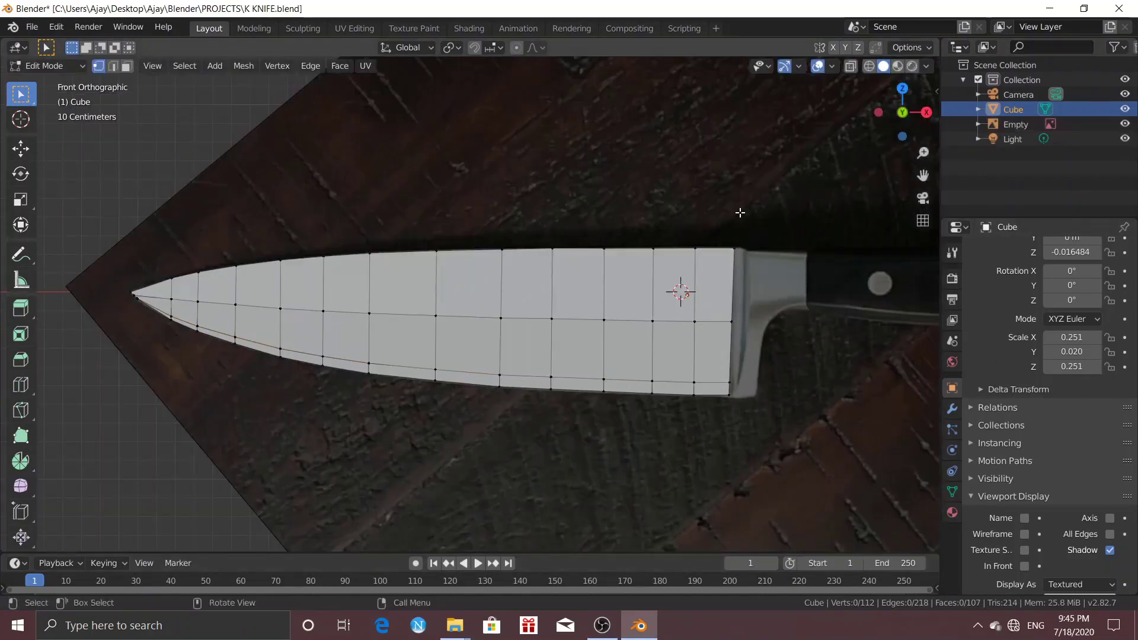
{"action": "key", "text": "alt+z"}
{"action": "left_click_drag", "start_coordinate": [711, 229], "coordinate": [765, 445]}
{"action": "scroll", "coordinate": [799, 417], "scroll_direction": "up", "scroll_amount": 3}
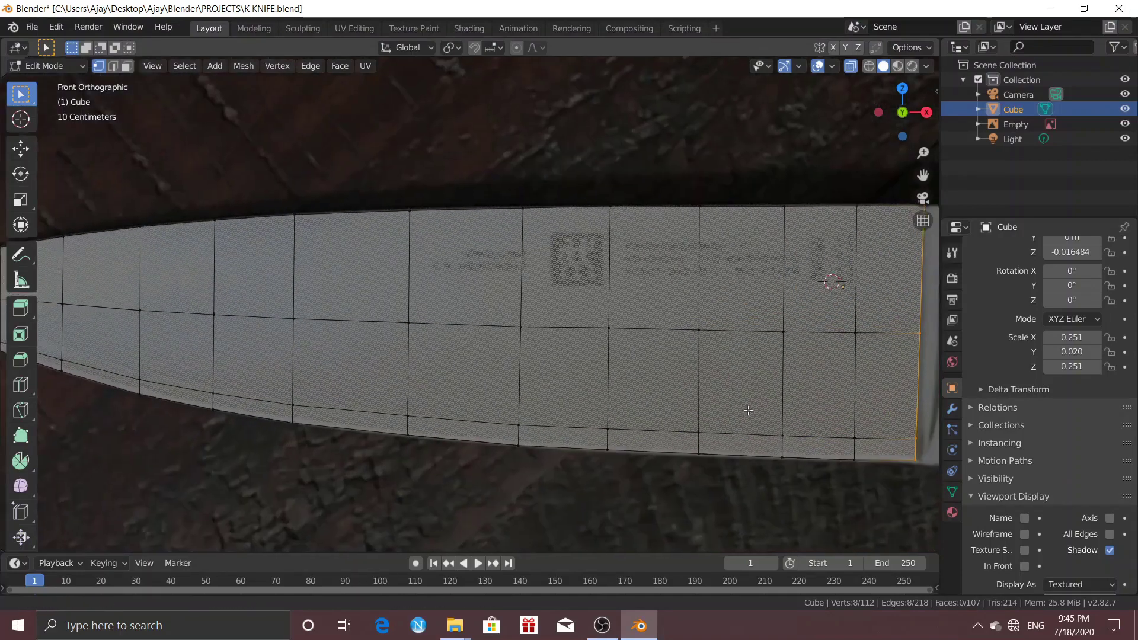
{"action": "key", "text": "e"}
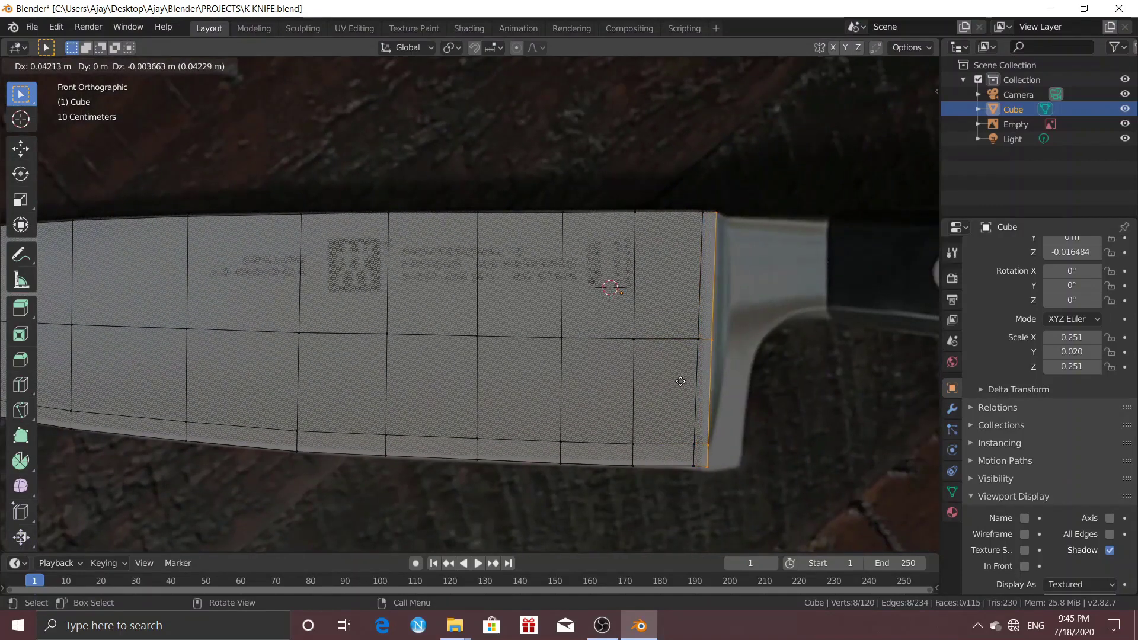
{"action": "key", "text": "x"}
{"action": "left_click", "coordinate": [679, 382]}
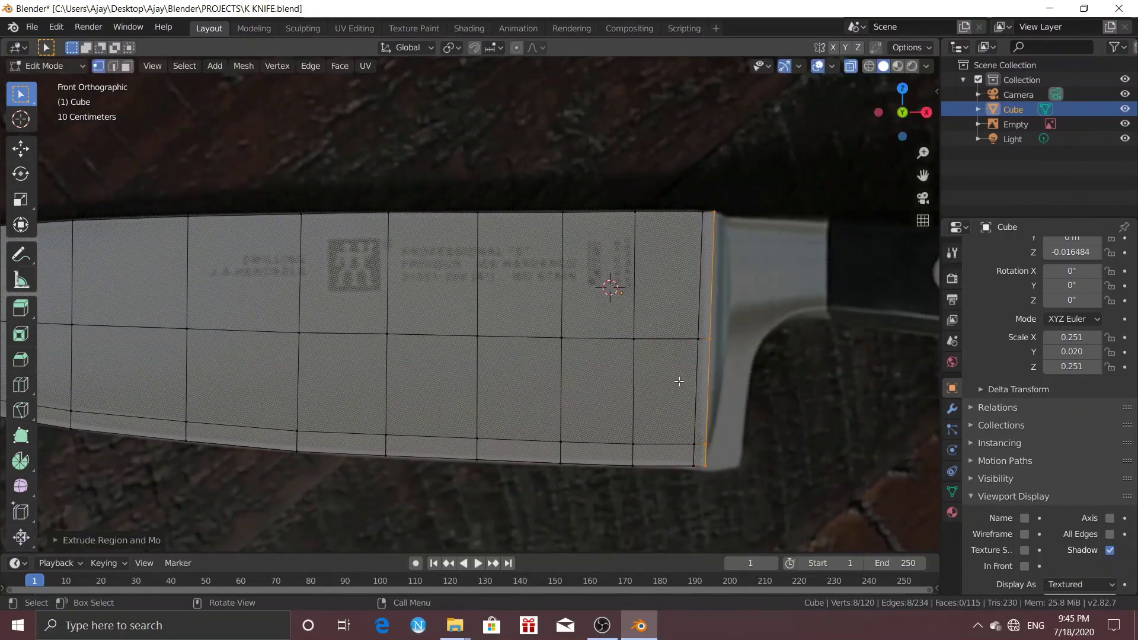
{"action": "left_click", "coordinate": [759, 412]}
Select the two bottom corner vertices of the new heel end and scale them wider along Y.
{"action": "middle_click_drag", "start_coordinate": [759, 412], "coordinate": [646, 410]}
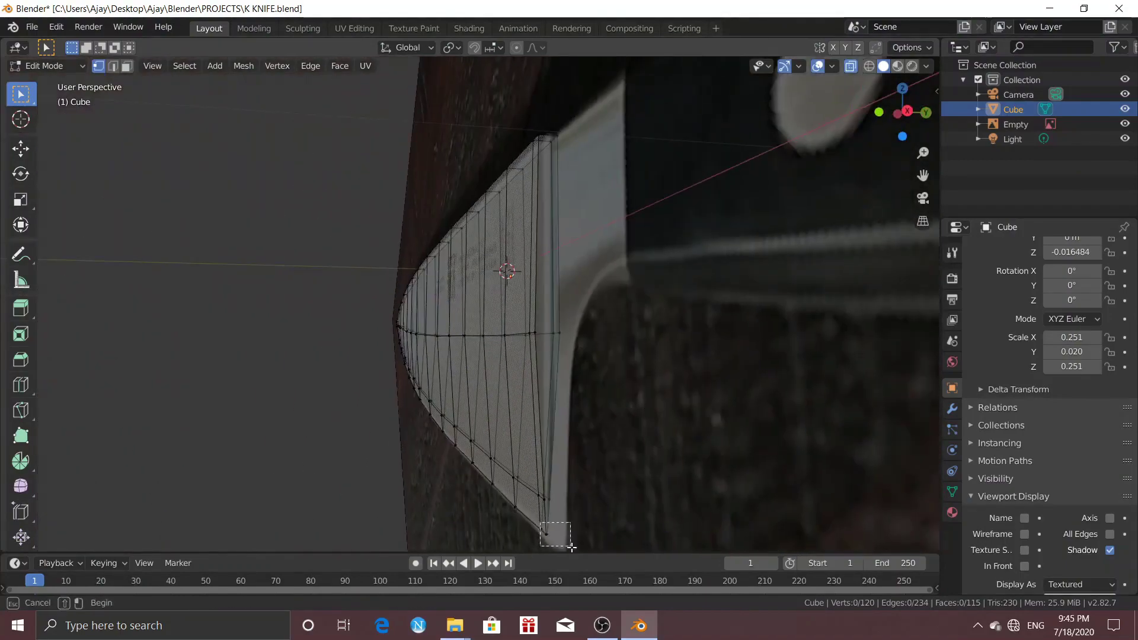
{"action": "left_click_drag", "start_coordinate": [570, 547], "coordinate": [571, 545]}
{"action": "middle_click_drag", "start_coordinate": [571, 546], "coordinate": [557, 446]}
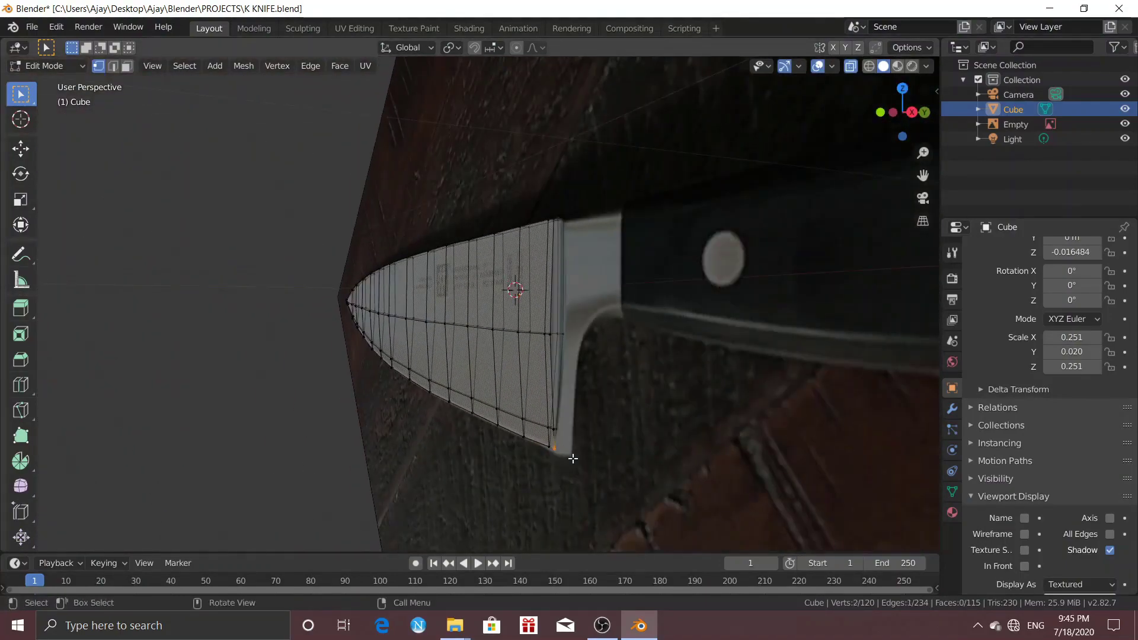
{"action": "scroll", "coordinate": [572, 455], "scroll_direction": "up", "scroll_amount": 3}
{"action": "key", "text": "s"}
{"action": "key", "text": "y"}
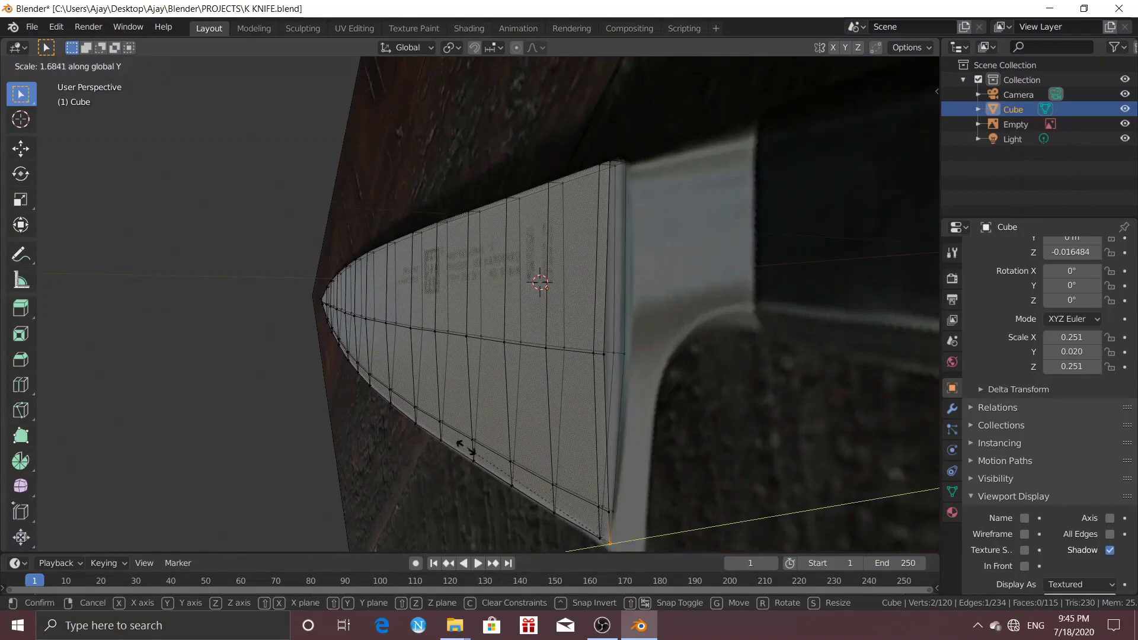
{"action": "left_click", "coordinate": [88, 433]}
{"action": "middle_click_drag", "start_coordinate": [88, 433], "coordinate": [592, 368]}
Extrude the heel end toward the bolster in front view and scale the new end down slightly.
{"action": "key", "text": "KP_1"}
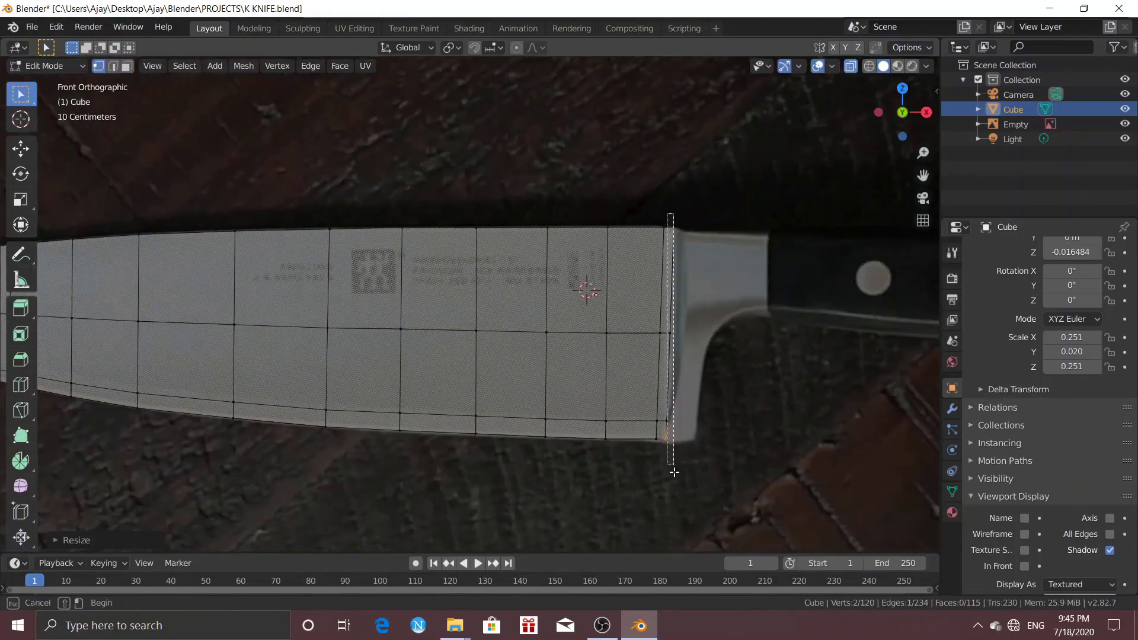
{"action": "left_click_drag", "start_coordinate": [674, 473], "coordinate": [701, 460]}
{"action": "key", "text": "e"}
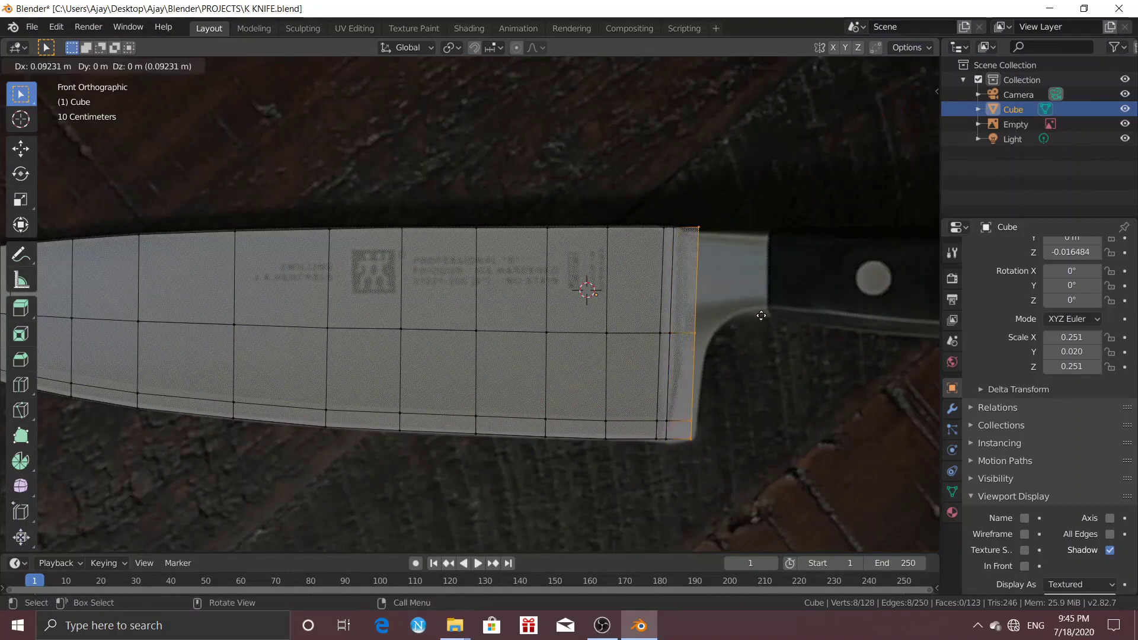
{"action": "left_click", "coordinate": [755, 315]}
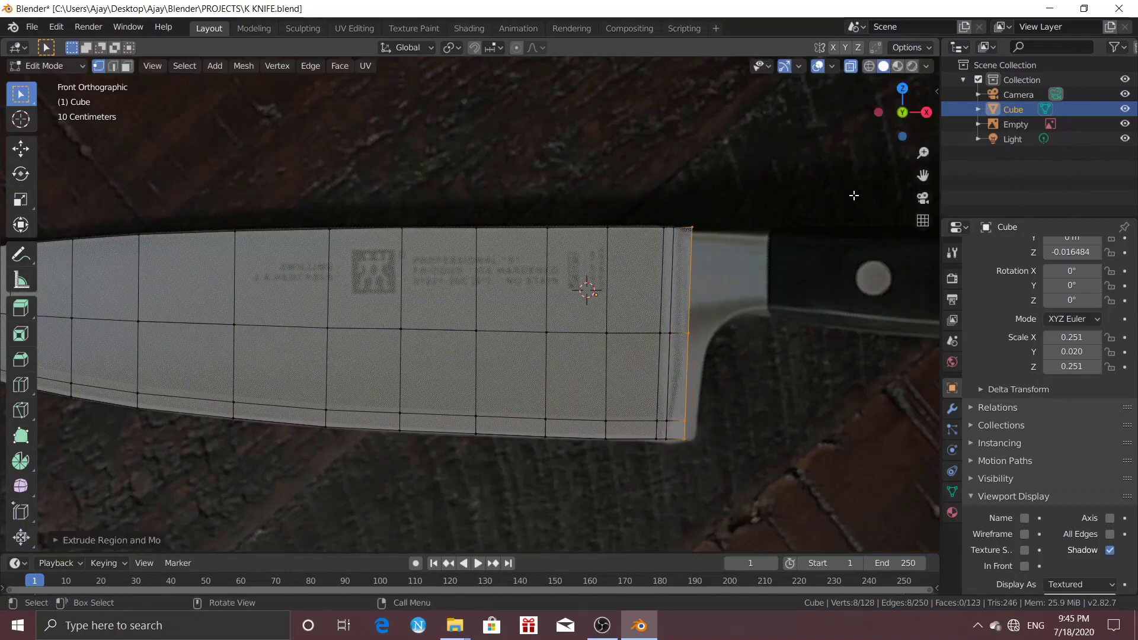
{"action": "key", "text": "s"}
{"action": "left_click", "coordinate": [863, 193]}
Narrow the new bolster end loop along Y.
{"action": "middle_click_drag", "start_coordinate": [863, 194], "coordinate": [686, 234]}
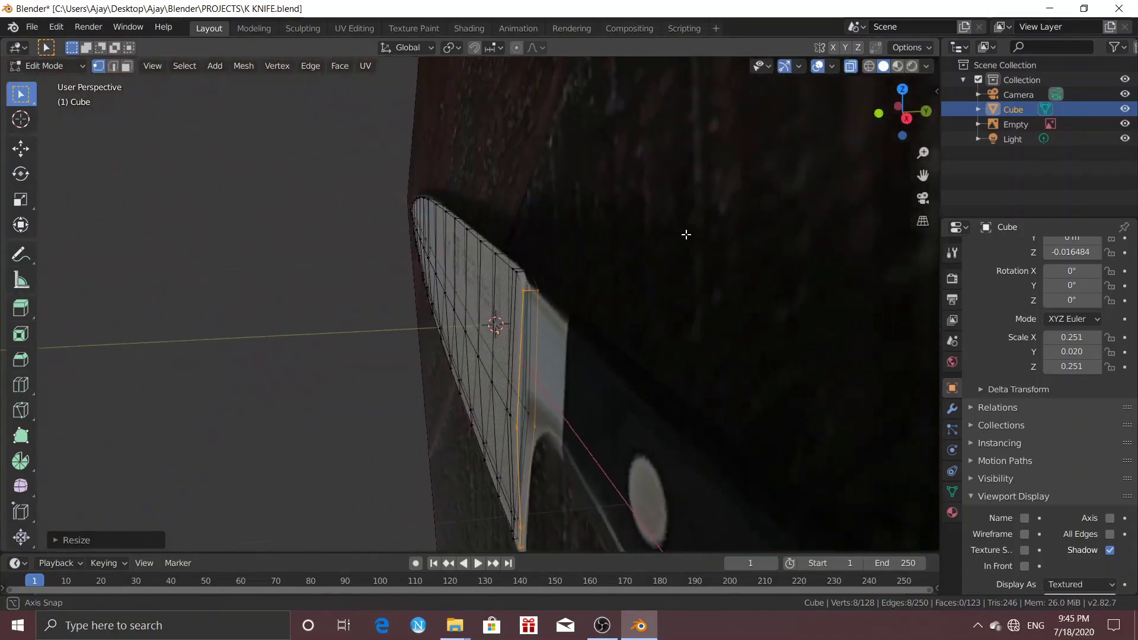
{"action": "key", "text": "s"}
{"action": "key", "text": "y"}
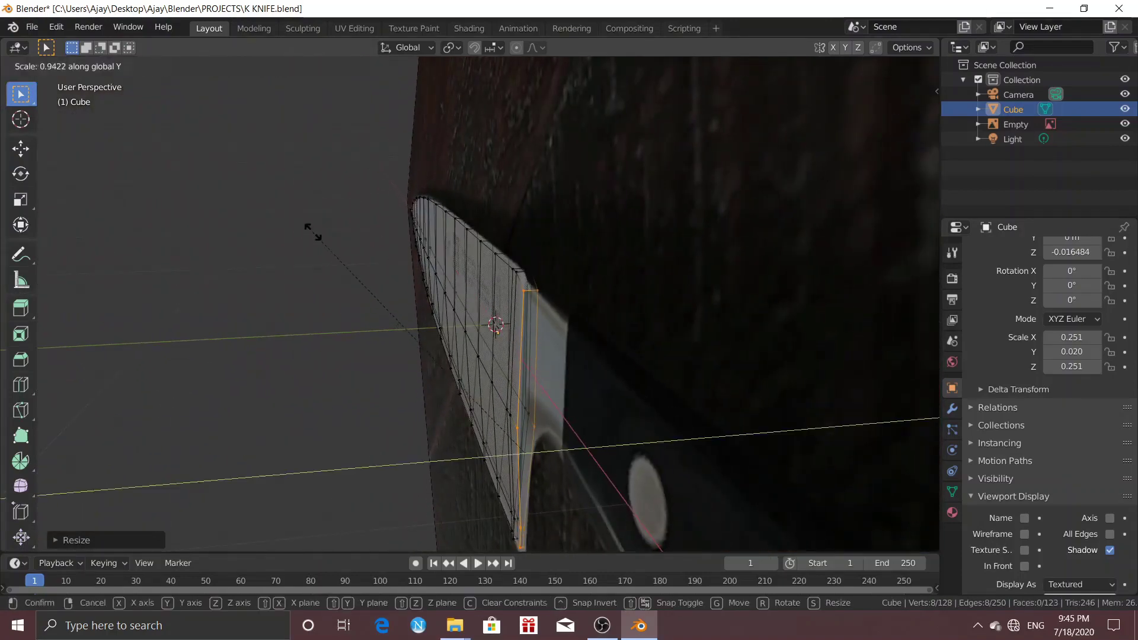
{"action": "left_click", "coordinate": [356, 282]}
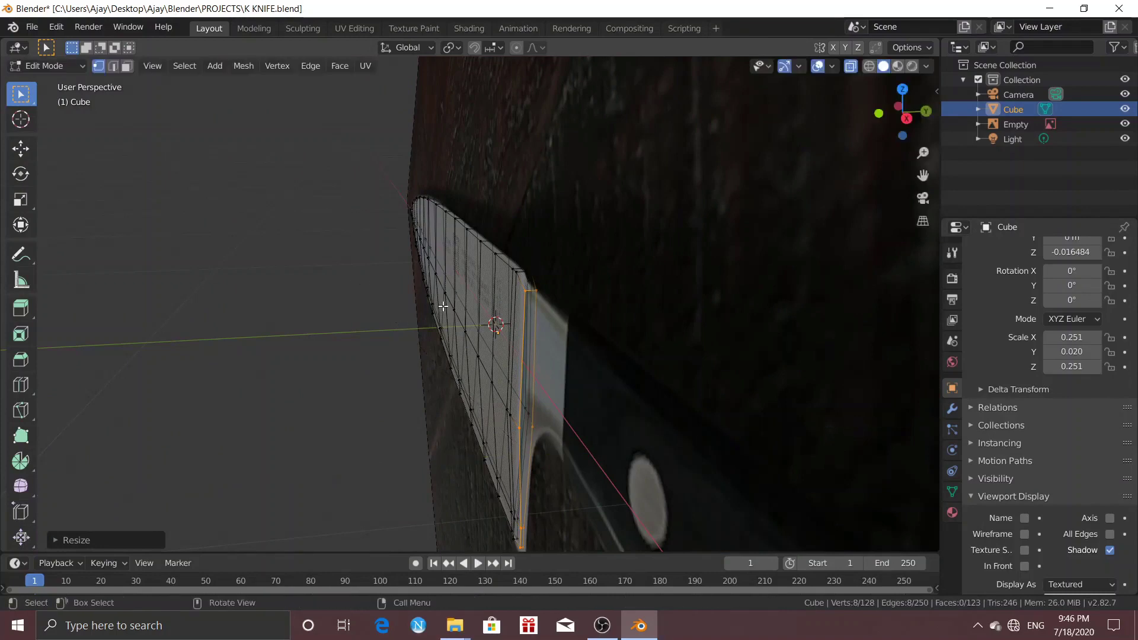
Extrude another short bolster section in front view, then shrink its end along Z and move it to fit the photo.
{"action": "key", "text": "KP_1"}
{"action": "key", "text": "e"}
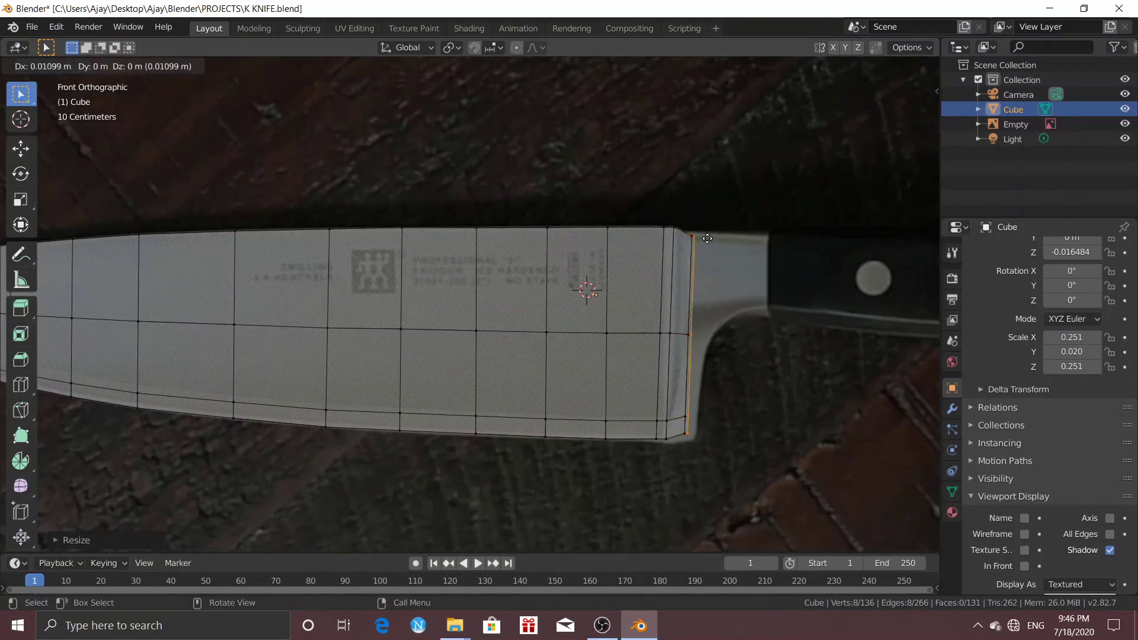
{"action": "left_click", "coordinate": [658, 153]}
{"action": "key", "text": "s"}
{"action": "key", "text": "z"}
{"action": "left_click", "coordinate": [649, 137]}
{"action": "key", "text": "g"}
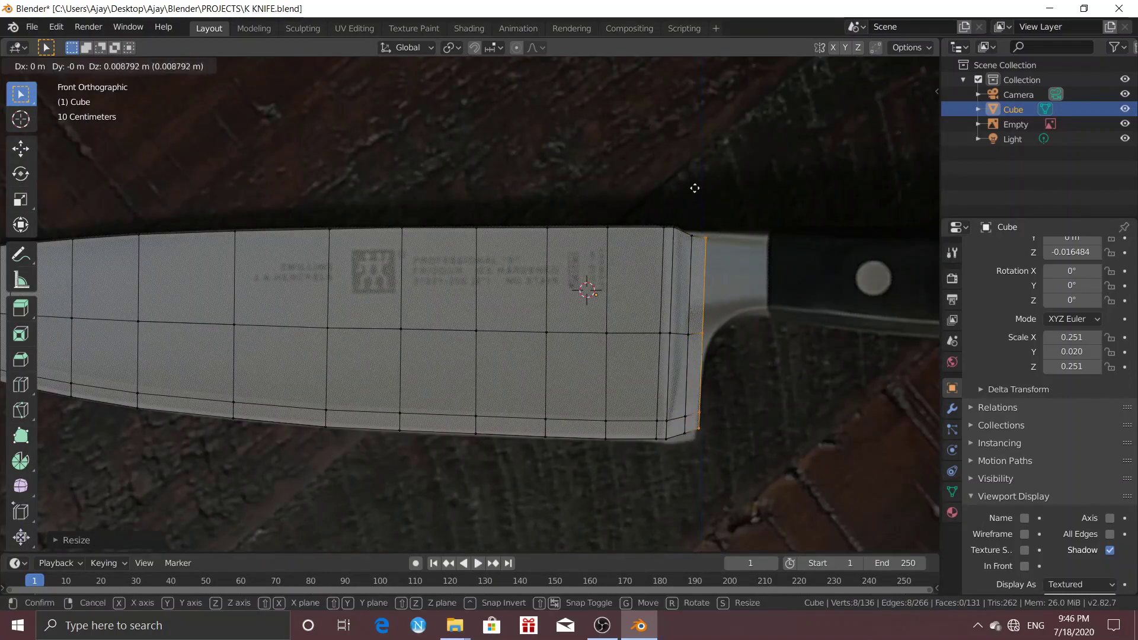
{"action": "left_click", "coordinate": [695, 189]}
Move the lower vertices of the newest bolster sections along Z to follow the heel outline in the photo.
{"action": "left_click_drag", "start_coordinate": [694, 404], "coordinate": [732, 447]}
{"action": "key", "text": "g"}
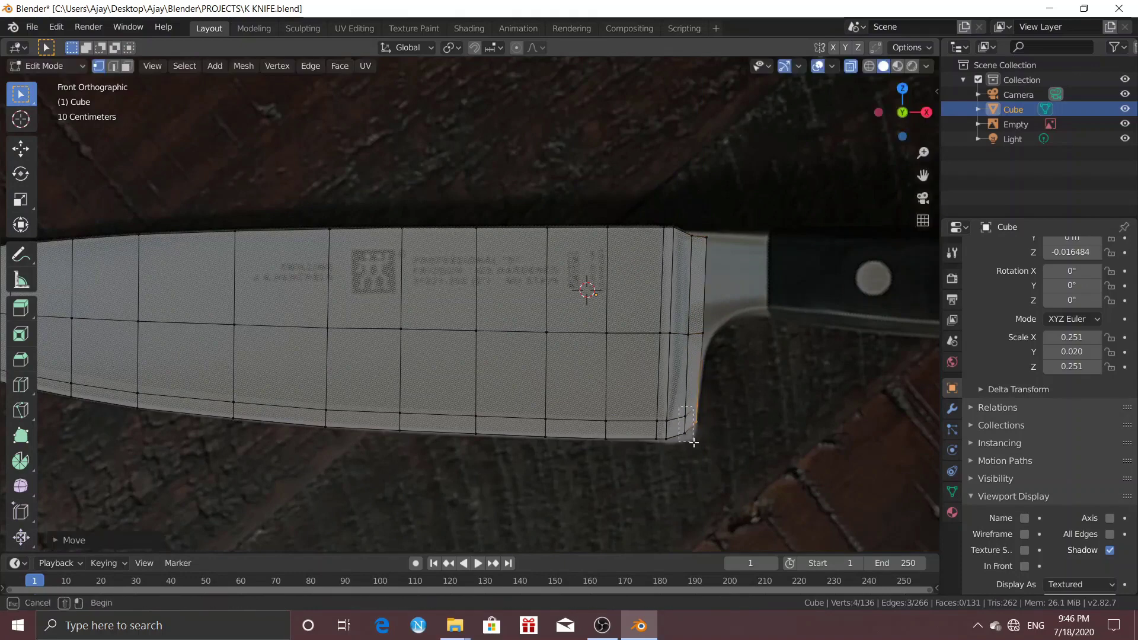
{"action": "key", "text": "z"}
{"action": "left_click", "coordinate": [698, 223]}
Extrude the end loop into the bolster's neck, shorten it along Z and raise it to match the top edge.
{"action": "left_click", "coordinate": [705, 261], "text": "alt"}
{"action": "key", "text": "e"}
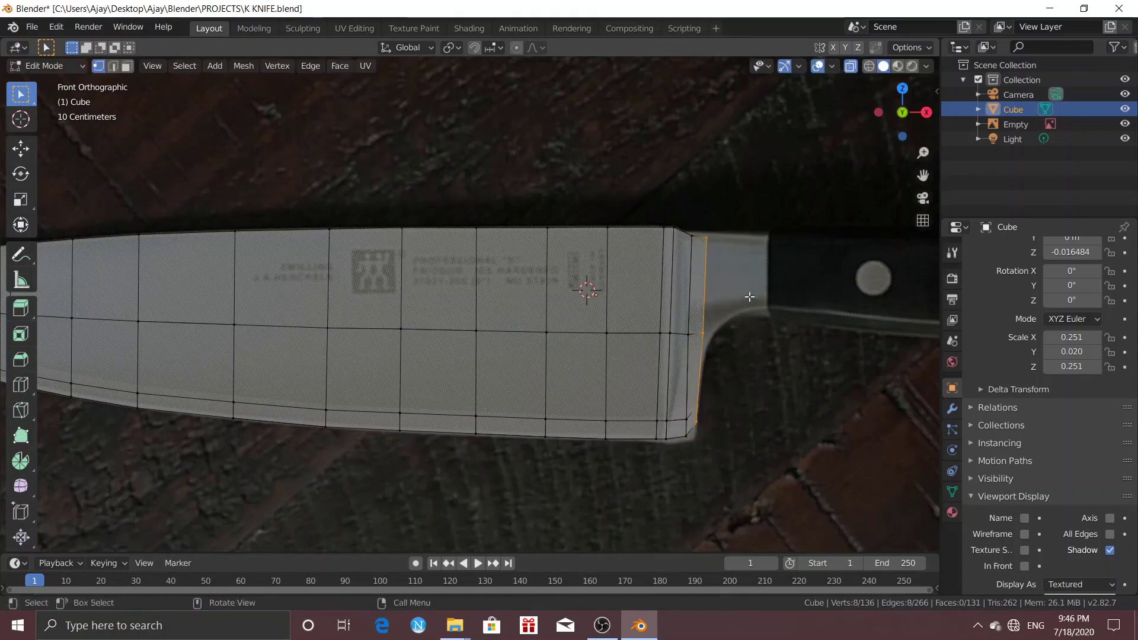
{"action": "left_click", "coordinate": [787, 291]}
{"action": "key", "text": "s"}
{"action": "key", "text": "z"}
{"action": "left_click", "coordinate": [663, 224]}
{"action": "key", "text": "g"}
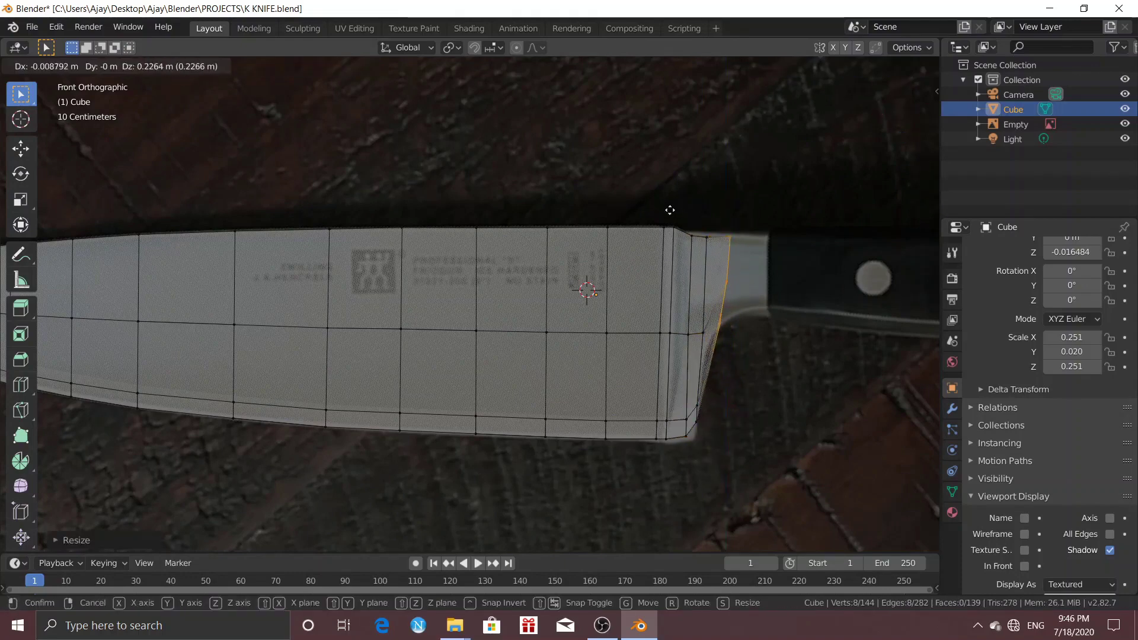
{"action": "left_click", "coordinate": [667, 214]}
Reposition individual neck vertices to follow the bolster's curved outline in the photo.
{"action": "left_click", "coordinate": [690, 278]}
{"action": "key", "text": "g"}
{"action": "left_click", "coordinate": [746, 313]}
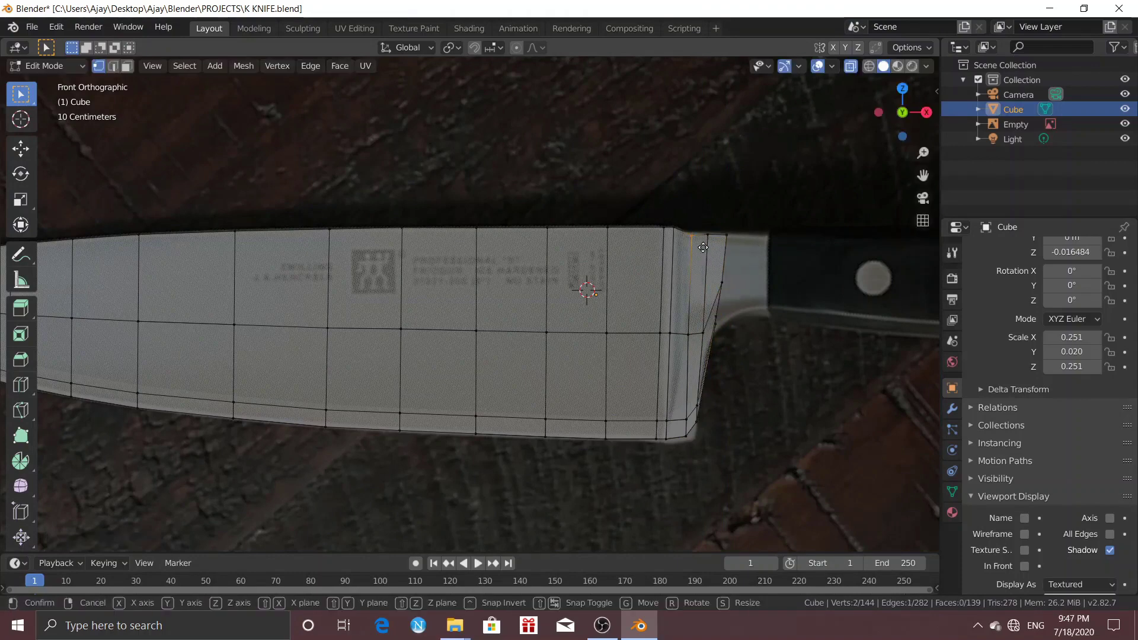
Extrude the neck's end loop twice, toward the handle and then past the handle's front edge.
{"action": "left_click", "coordinate": [723, 261], "text": "alt"}
{"action": "key", "text": "e"}
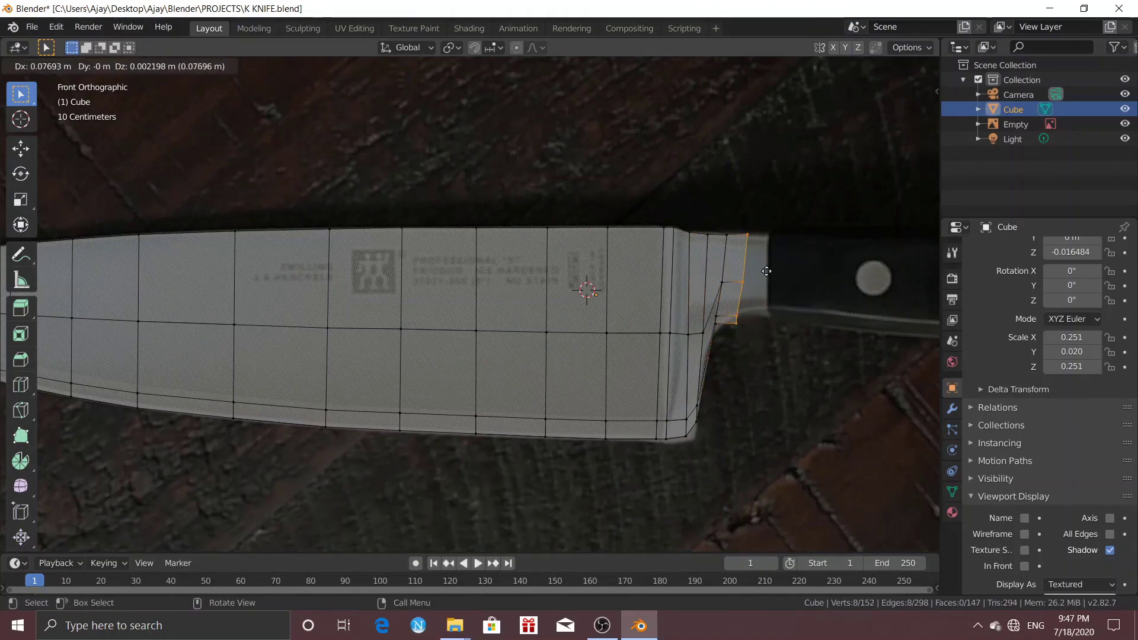
{"action": "left_click", "coordinate": [769, 271]}
{"action": "key", "text": "e"}
{"action": "left_click", "coordinate": [853, 271]}
Move the lower neck vertices onto the bolster outline, then clear the selection and check the knife in Object Mode.
{"action": "left_click", "coordinate": [794, 323], "text": "alt"}
{"action": "key", "text": "g"}
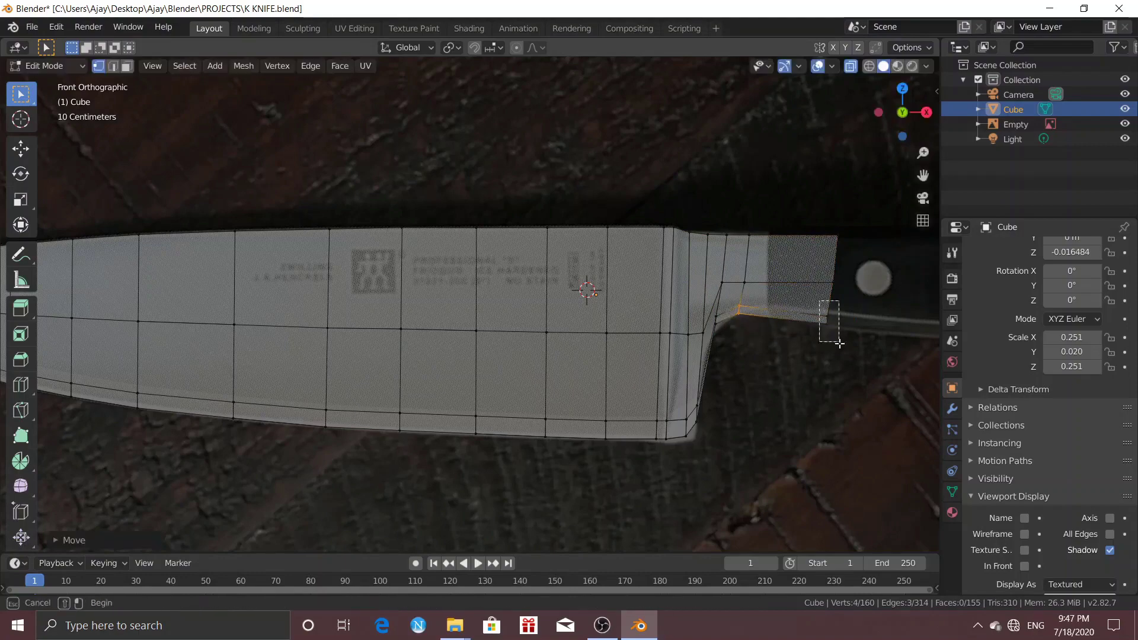
{"action": "left_click", "coordinate": [785, 342]}
{"action": "key", "text": "alt+a"}
{"action": "middle_click_drag", "start_coordinate": [734, 340], "coordinate": [772, 328]}
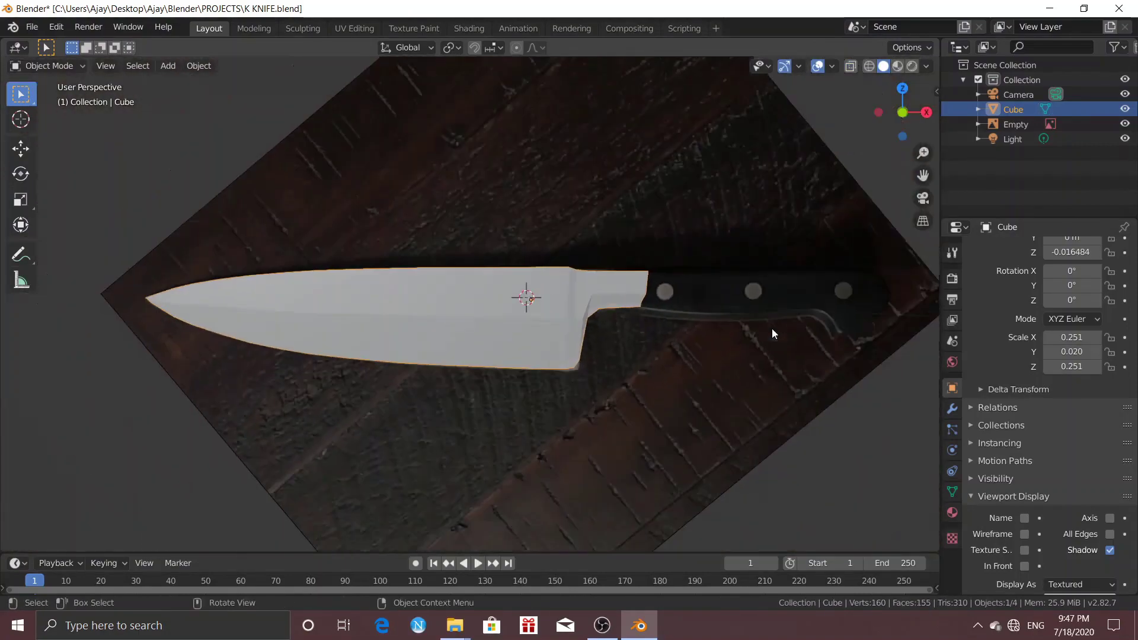
Hide the reference image so only the knife mesh shows in the scene.
{"action": "key", "text": "Tab"}
{"action": "left_click", "coordinate": [1124, 124]}
{"action": "middle_click_drag", "start_coordinate": [657, 336], "coordinate": [554, 326]}
Add a Subdivision Surface modifier to the knife and shade it smooth.
{"action": "left_click", "coordinate": [952, 409]}
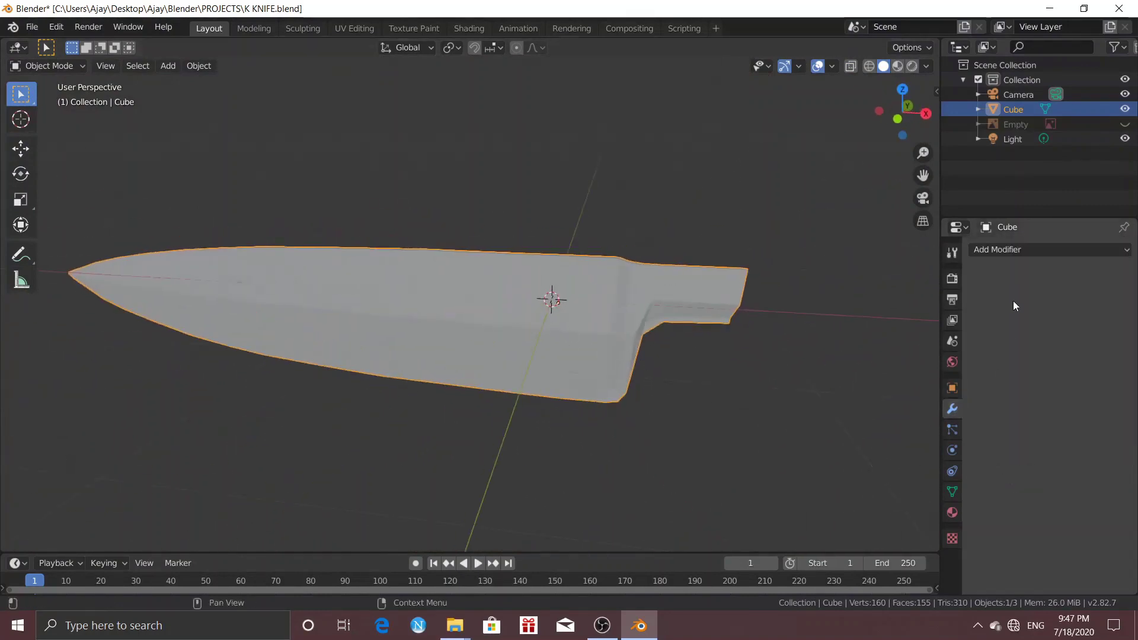
{"action": "left_click", "coordinate": [1020, 249]}
{"action": "left_click", "coordinate": [816, 490]}
{"action": "middle_click_drag", "start_coordinate": [815, 491], "coordinate": [520, 330]}
{"action": "right_click", "coordinate": [521, 330]}
{"action": "left_click", "coordinate": [521, 330]}
{"action": "scroll", "coordinate": [512, 363], "scroll_direction": "down", "scroll_amount": 2}
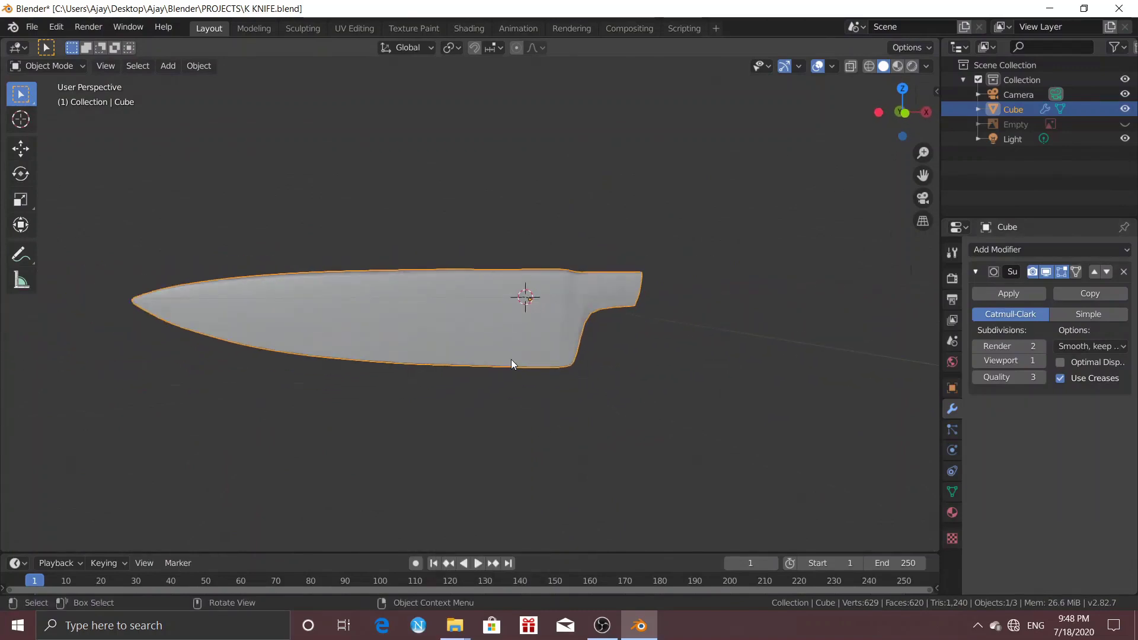
Add two lengthwise loop cuts to the knife, slid close to the blade's middle edge loop.
{"action": "key", "text": "Tab"}
{"action": "scroll", "coordinate": [520, 341], "scroll_direction": "up", "scroll_amount": 1}
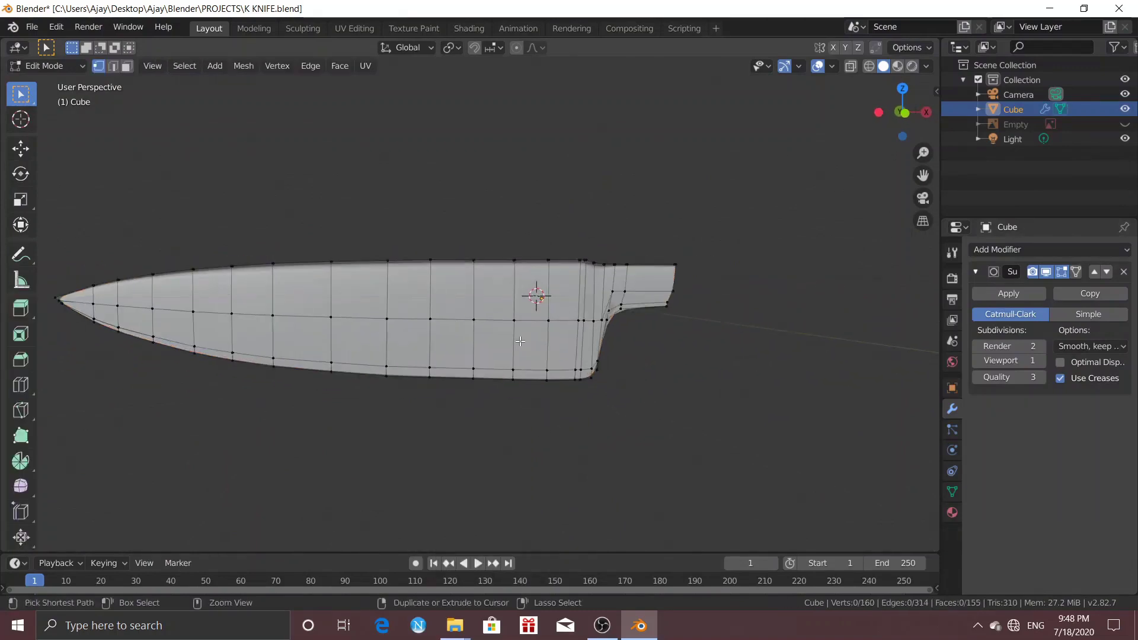
{"action": "key", "text": "ctrl+r"}
{"action": "left_click_drag", "start_coordinate": [519, 342], "coordinate": [475, 328]}
{"action": "key", "text": "ctrl+r"}
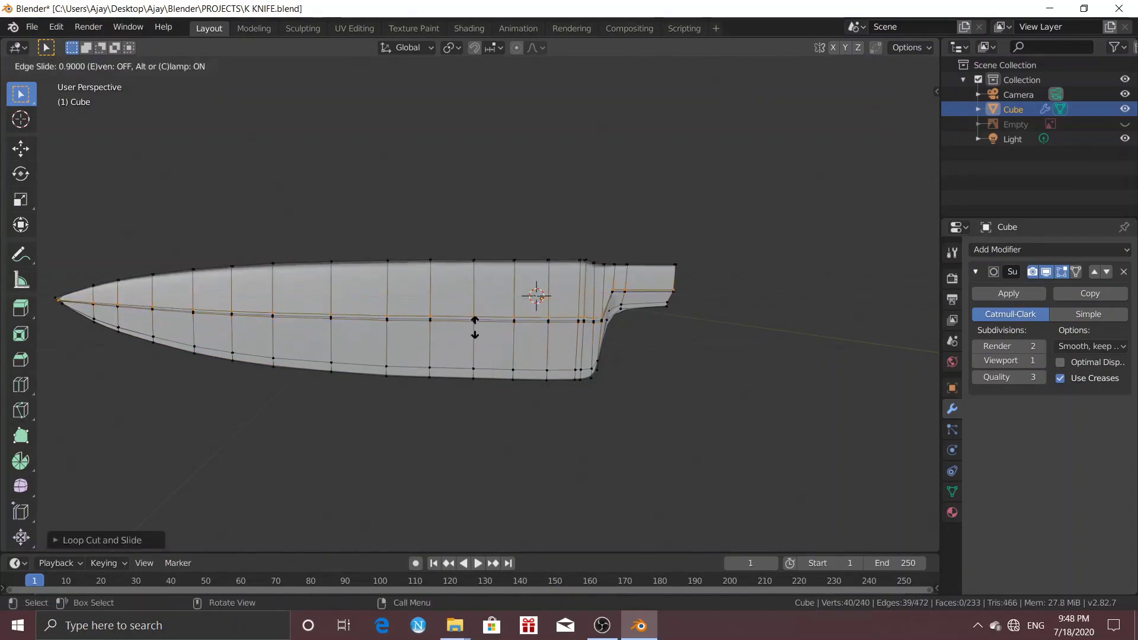
{"action": "left_click", "coordinate": [475, 329]}
{"action": "left_click", "coordinate": [475, 307]}
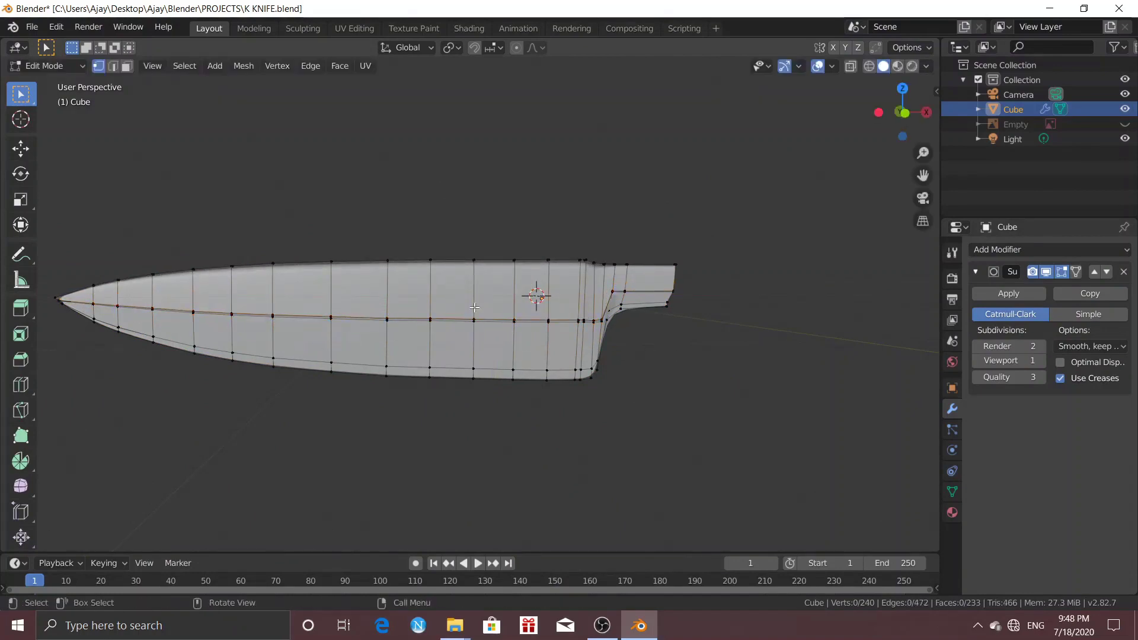
Add a lengthwise loop cut close to the blade's spine and clear the selection.
{"action": "key", "text": "ctrl+r"}
{"action": "left_click", "coordinate": [466, 299]}
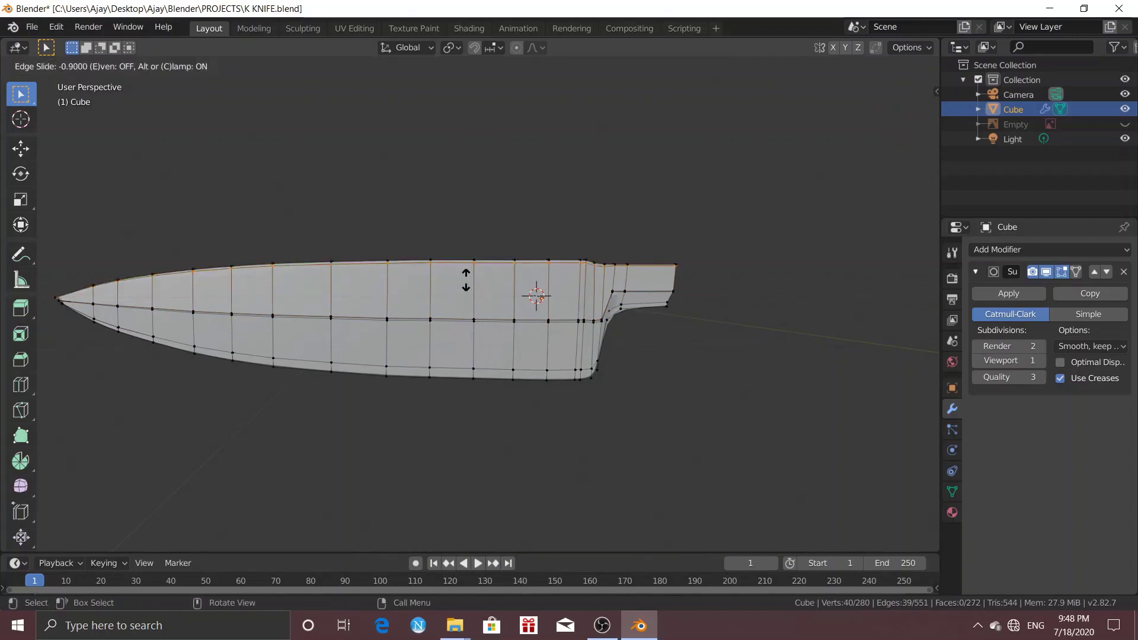
{"action": "left_click", "coordinate": [465, 279]}
{"action": "middle_click_drag", "start_coordinate": [387, 310], "coordinate": [489, 270]}
{"action": "left_click", "coordinate": [518, 191]}
{"action": "scroll", "coordinate": [583, 370], "scroll_direction": "up", "scroll_amount": 1}
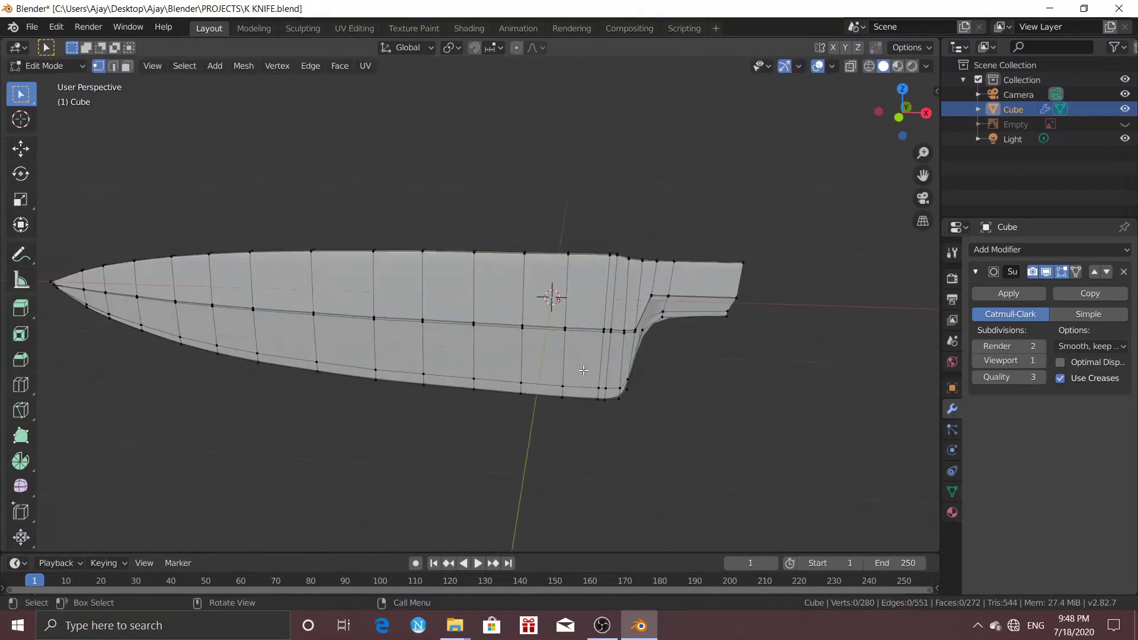
Add a vertical loop cut where the blade meets the bolster and check the smoothed knife in Object Mode.
{"action": "middle_click_drag", "start_coordinate": [583, 371], "coordinate": [595, 341]}
{"action": "key", "text": "ctrl+r"}
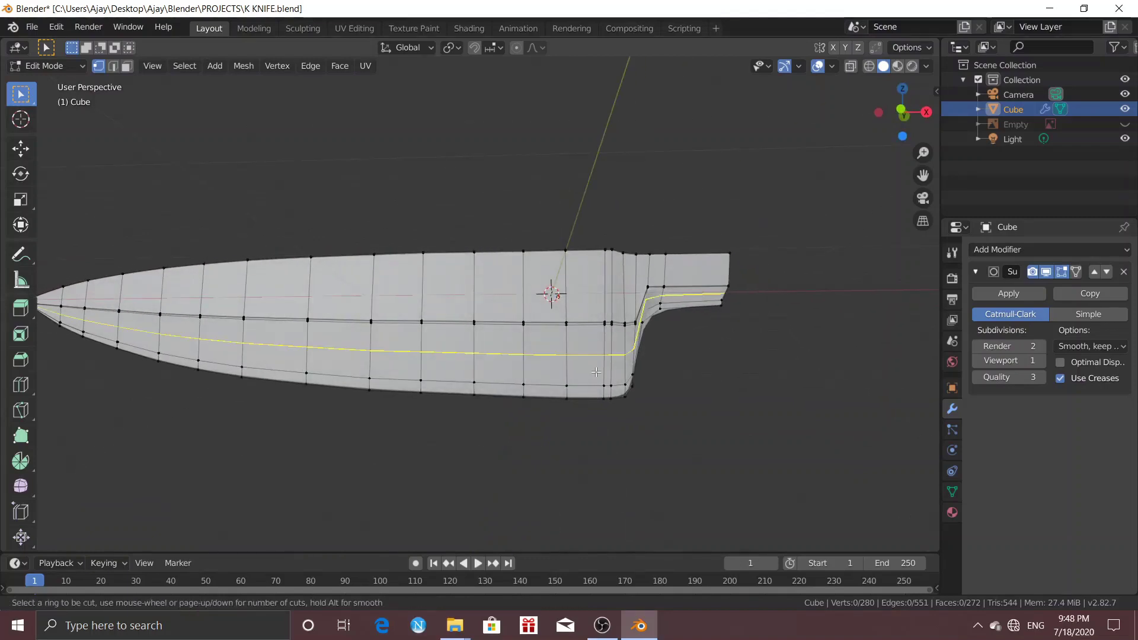
{"action": "left_click", "coordinate": [599, 325]}
{"action": "left_click", "coordinate": [614, 326]}
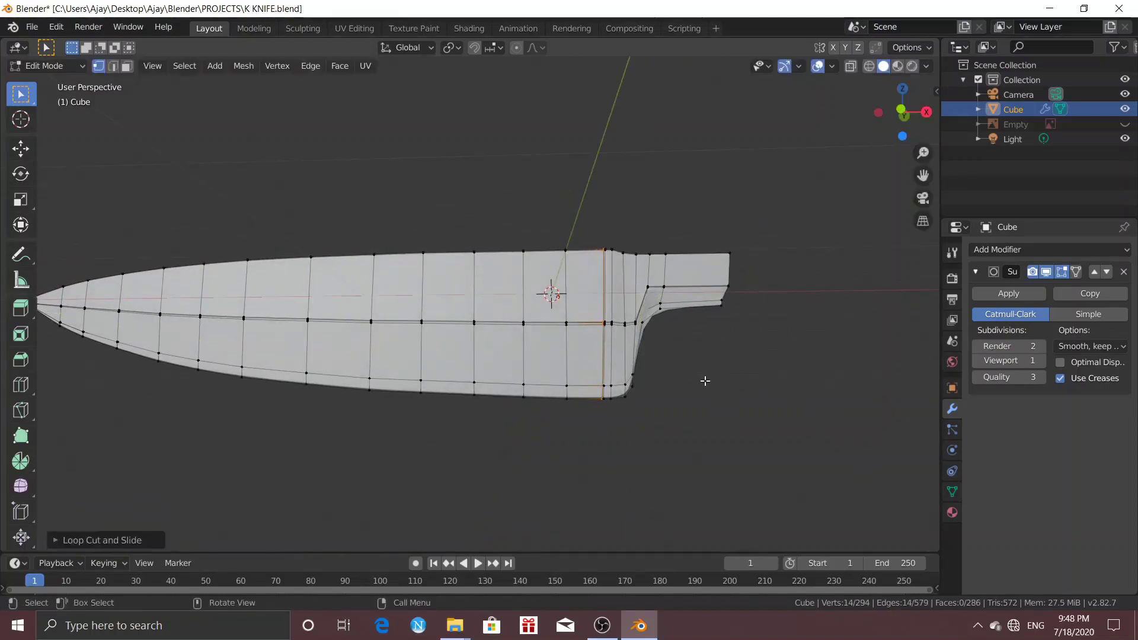
{"action": "key", "text": "Tab"}
{"action": "middle_click_drag", "start_coordinate": [712, 383], "coordinate": [606, 391]}
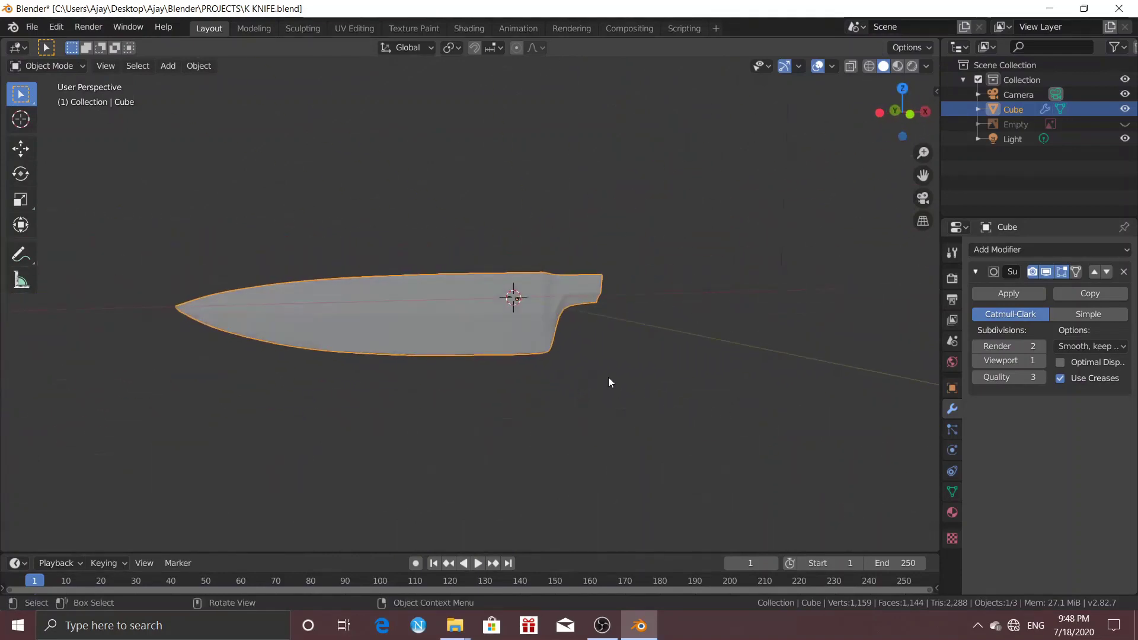
Rename the knife object BLADE and hide it, with the reference image shown again in front view.
{"action": "key", "text": "KP_1"}
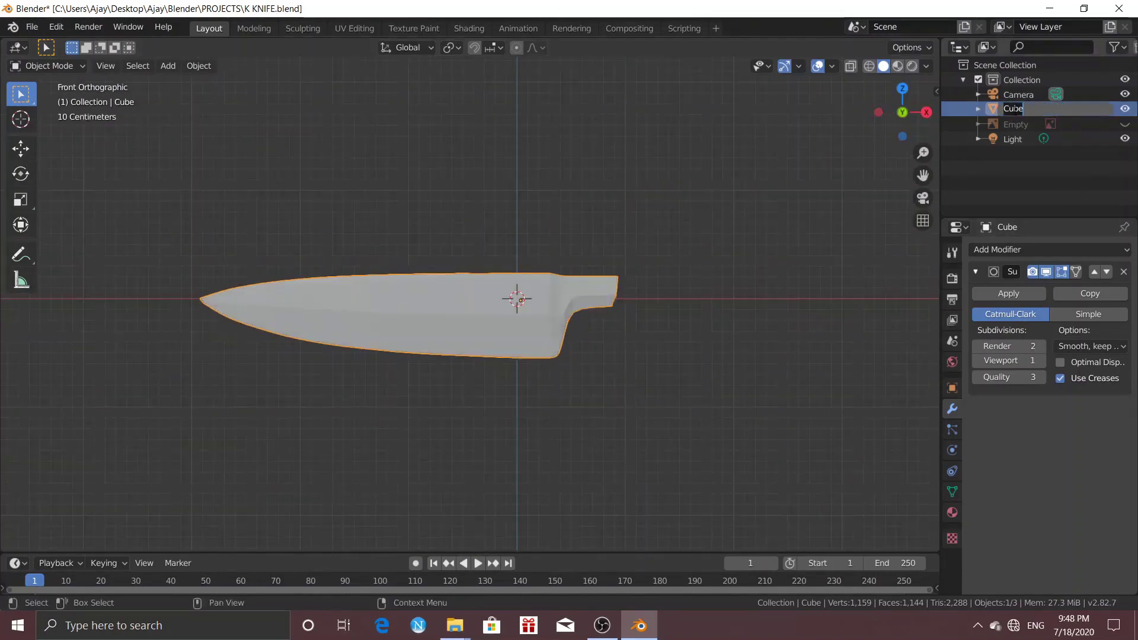
{"action": "key", "text": "Return"}
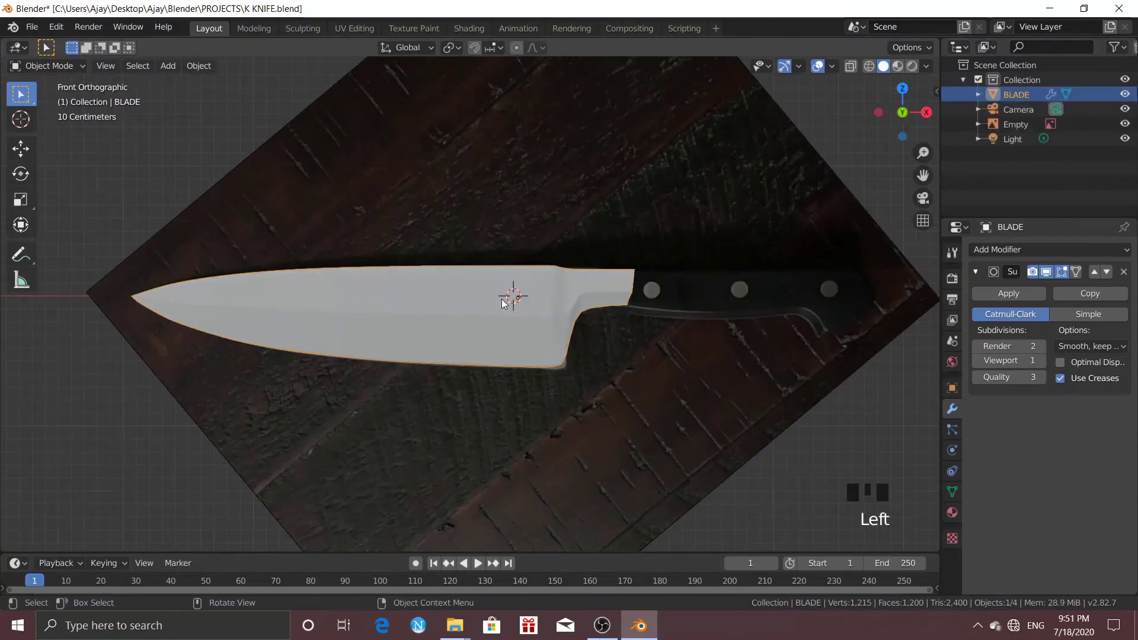
{"action": "key", "text": "h"}
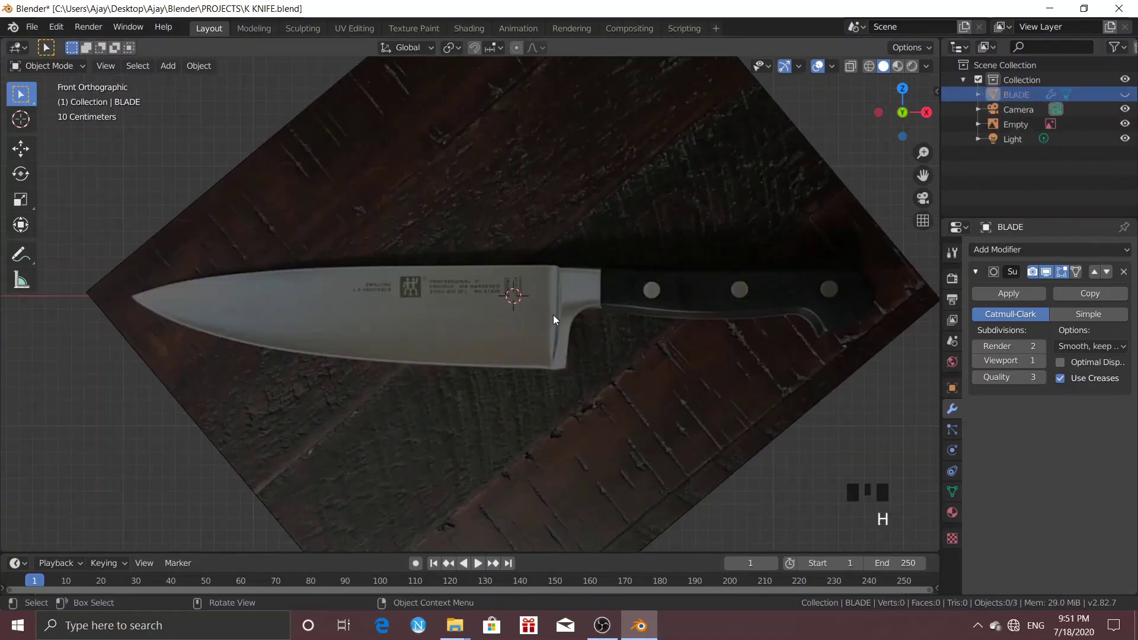
Add a circle mesh, rotate it upright and scale it down to roughly the handle's height.
{"action": "key", "text": "shift+a"}
{"action": "left_click", "coordinate": [634, 345]}
{"action": "key", "text": "r"}
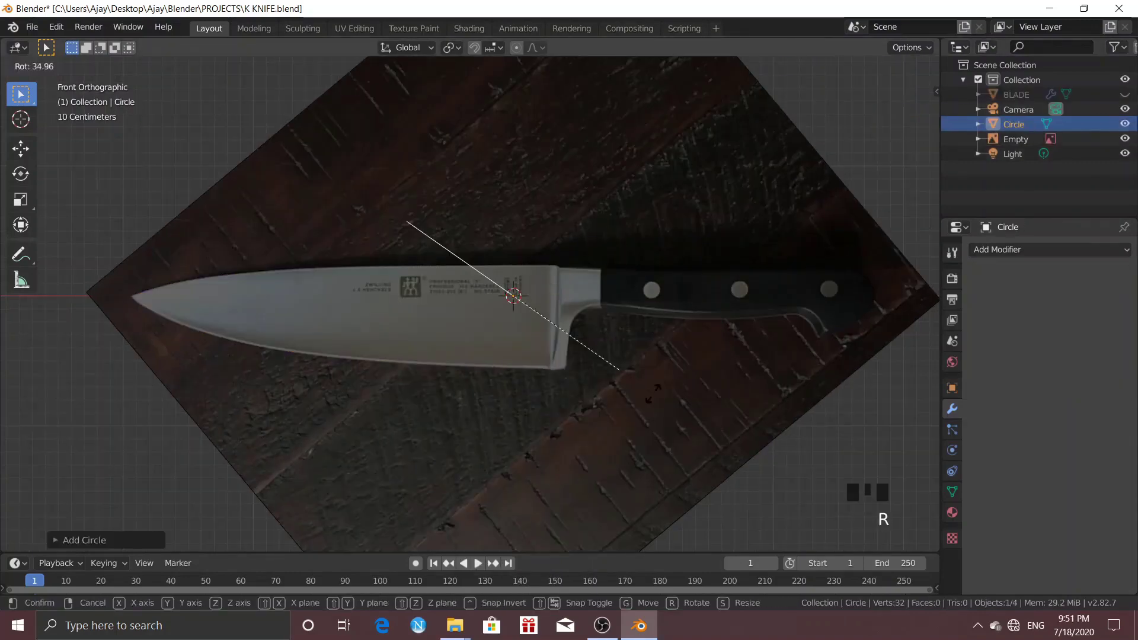
{"action": "left_click", "coordinate": [655, 399]}
{"action": "key", "text": "s"}
{"action": "left_click", "coordinate": [627, 294]}
{"action": "scroll", "coordinate": [627, 294], "scroll_direction": "up", "scroll_amount": 2}
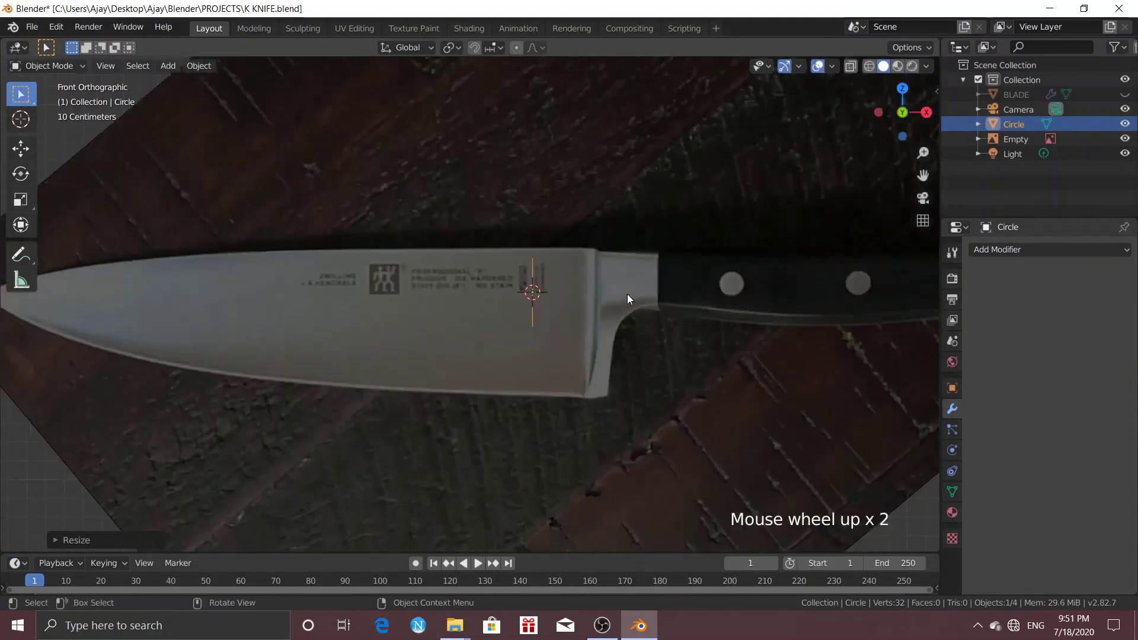
Move the circle to the handle's front edge and scale it to the handle's height there.
{"action": "middle_click_drag", "start_coordinate": [627, 294], "coordinate": [367, 335], "text": "shift"}
{"action": "key", "text": "g"}
{"action": "left_click", "coordinate": [561, 317]}
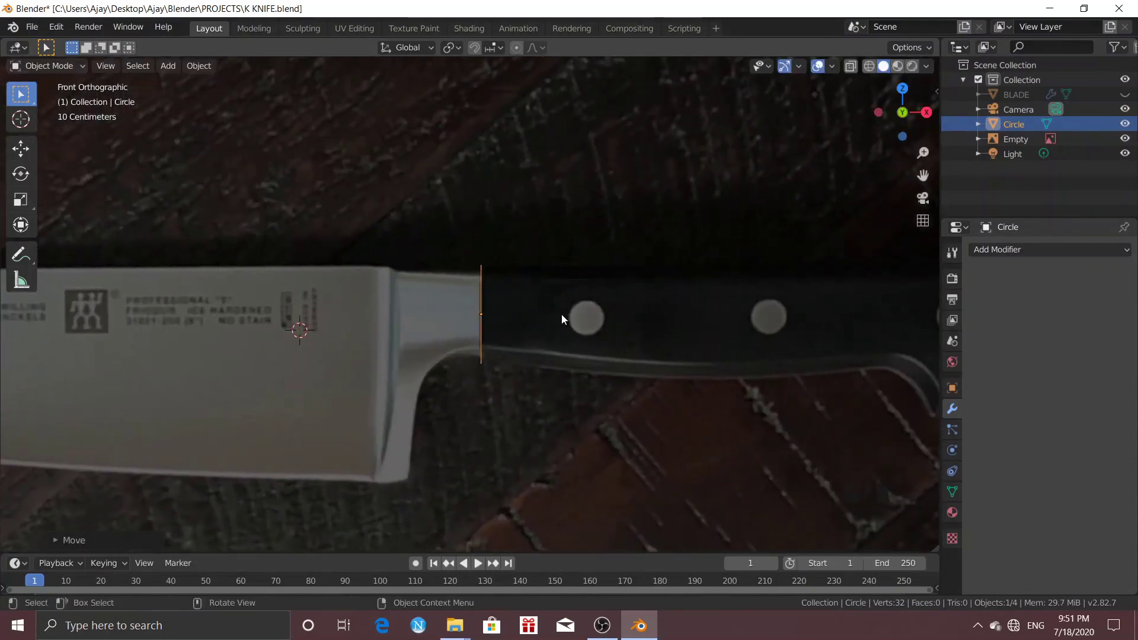
{"action": "key", "text": "s"}
{"action": "left_click", "coordinate": [638, 438]}
Narrow the circle along the Y axis into an oval handle cross-section.
{"action": "middle_click_drag", "start_coordinate": [571, 328], "coordinate": [391, 314]}
{"action": "key", "text": "s"}
{"action": "key", "text": "y"}
{"action": "left_click", "coordinate": [388, 315]}
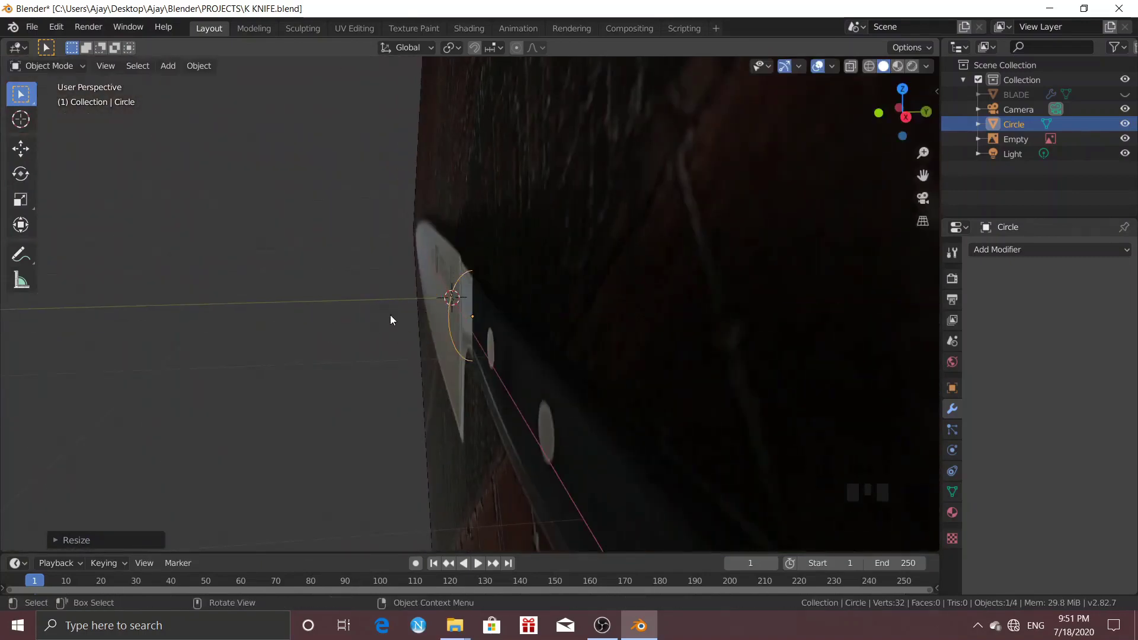
Extrude the circle's loop about 0.17 m along the handle and scale the new end to the photo's outline.
{"action": "key", "text": "KP_1"}
{"action": "key", "text": "Tab"}
{"action": "key", "text": "e"}
{"action": "right_click", "coordinate": [544, 269]}
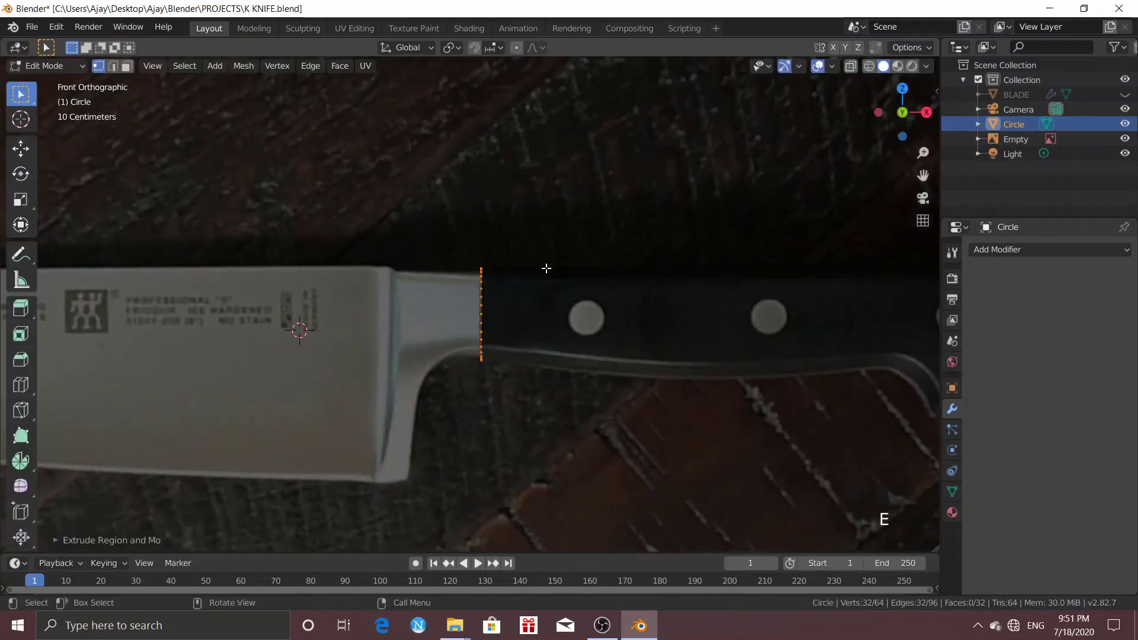
{"action": "key", "text": "e"}
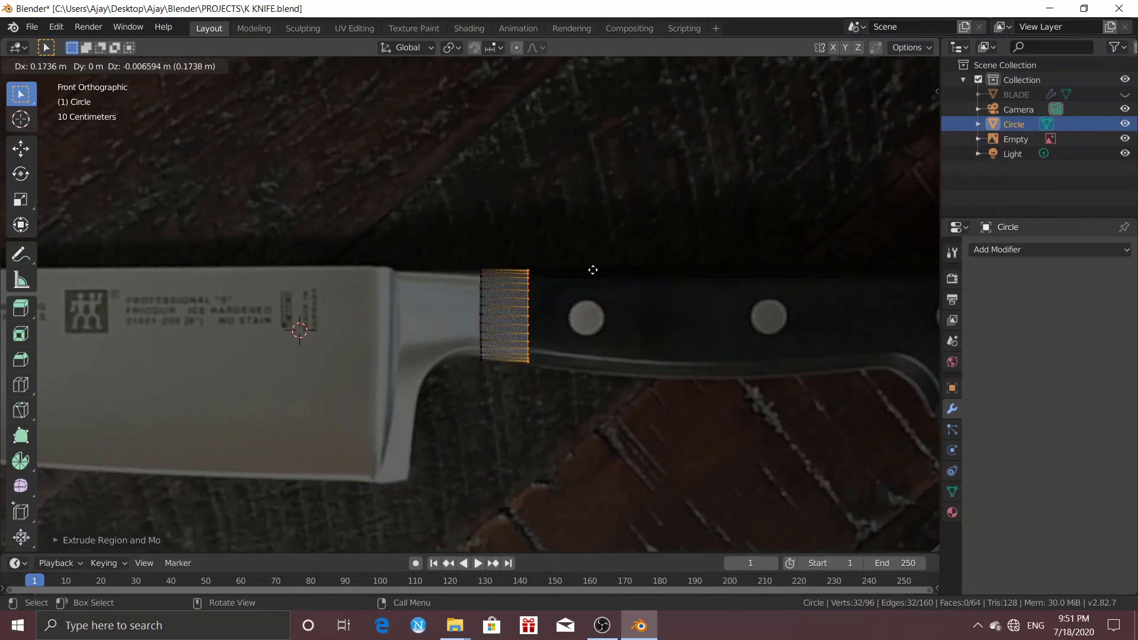
{"action": "left_click", "coordinate": [592, 269]}
{"action": "key", "text": "s"}
{"action": "left_click", "coordinate": [595, 269]}
{"action": "key", "text": "e"}
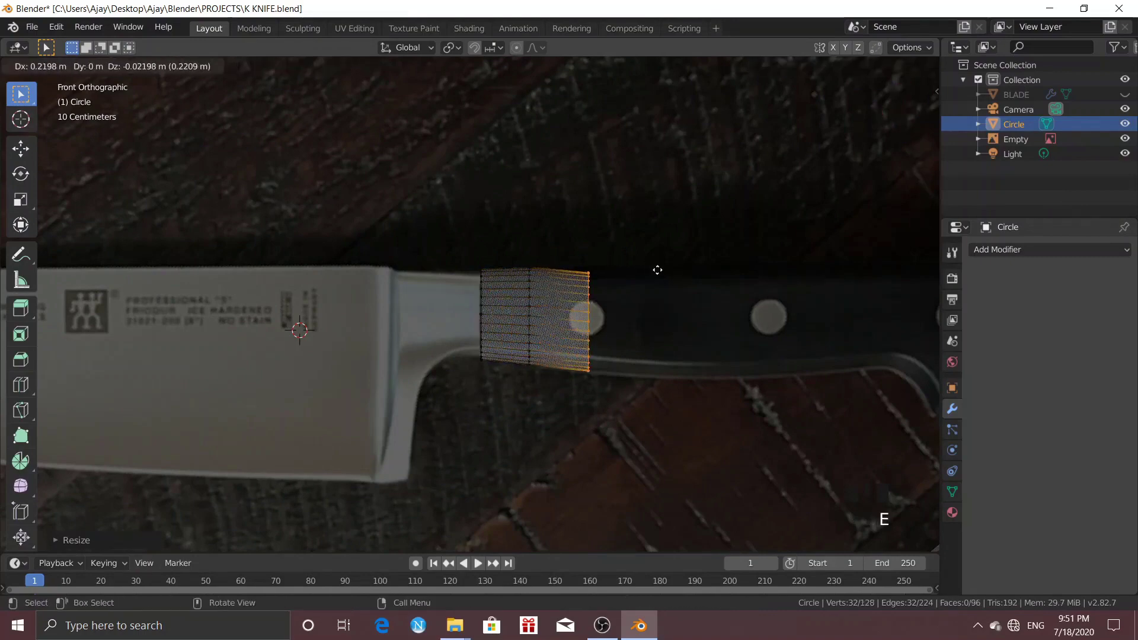
{"action": "key", "text": "x"}
{"action": "right_click", "coordinate": [663, 269]}
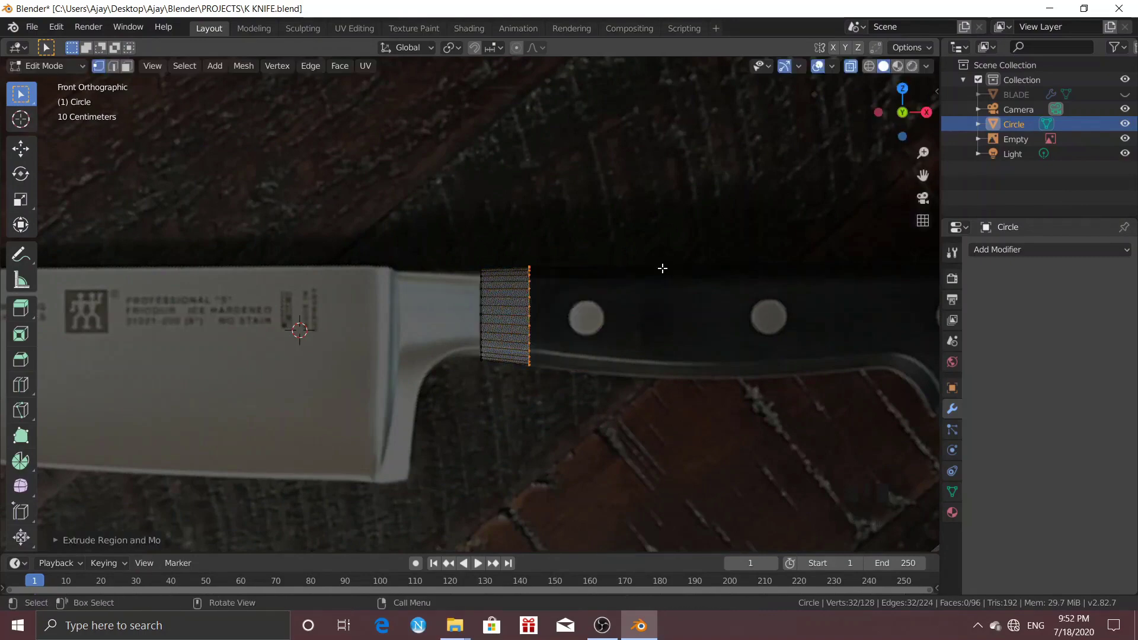
Extrude the end loop to the first rivet and enlarge it to match the handle's height.
{"action": "key", "text": "e"}
{"action": "left_click", "coordinate": [716, 272]}
{"action": "key", "text": "s"}
{"action": "left_click", "coordinate": [726, 266]}
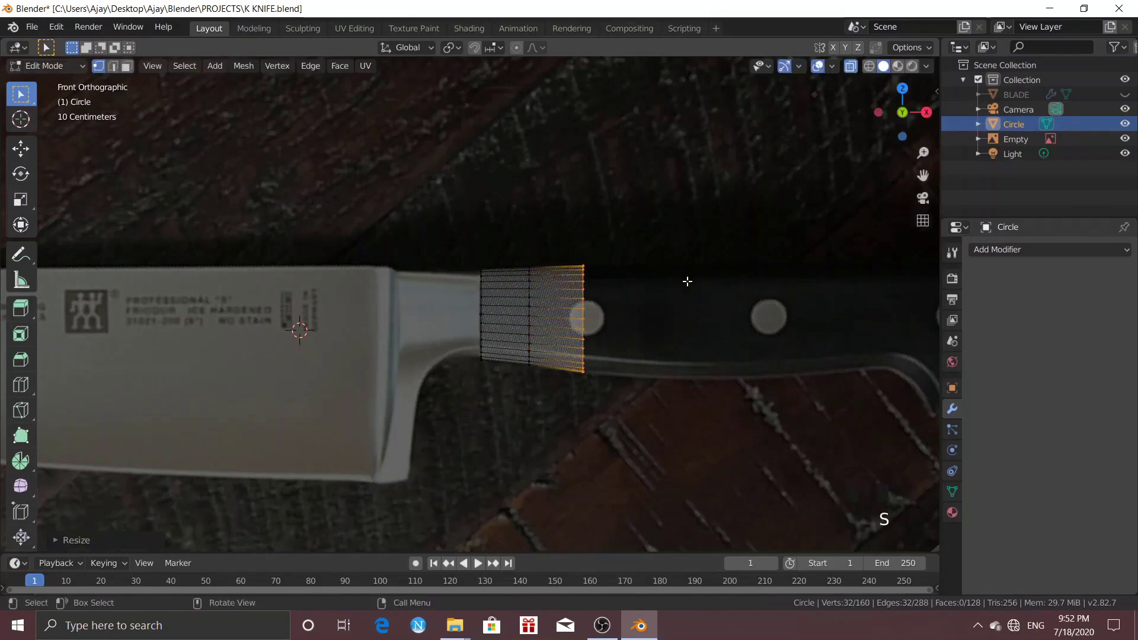
Extrude the end loop twice toward the second rivet, the first time by about 0.31 m, and adjust the last loop's scale.
{"action": "key", "text": "e"}
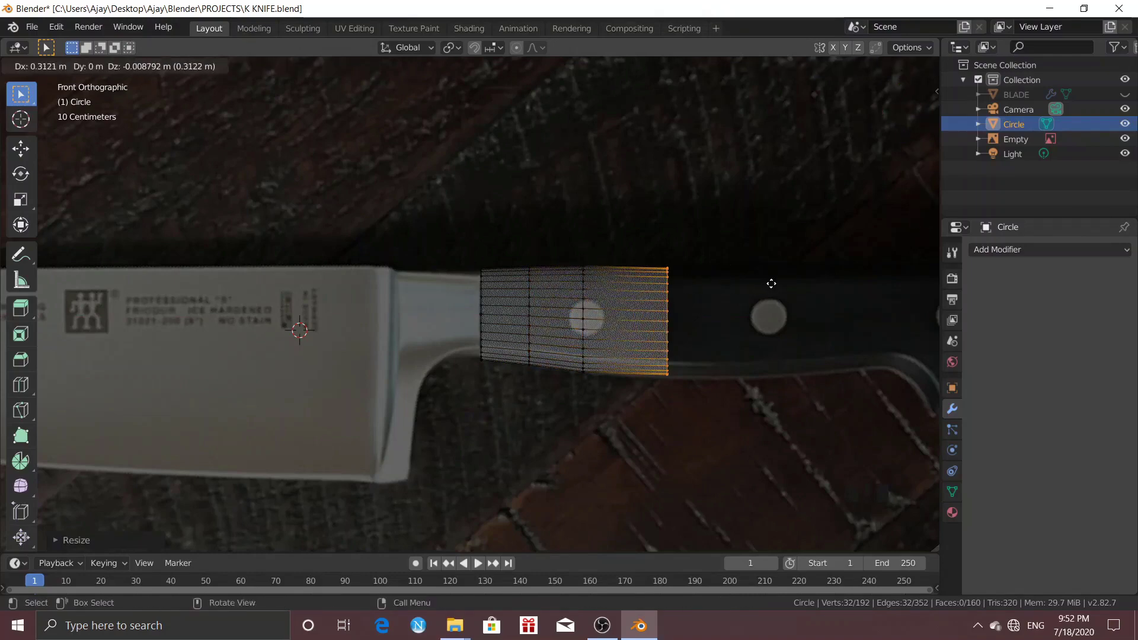
{"action": "left_click", "coordinate": [767, 284]}
{"action": "scroll", "coordinate": [770, 284], "scroll_direction": "down", "scroll_amount": 1}
{"action": "key", "text": "e"}
{"action": "key", "text": "s"}
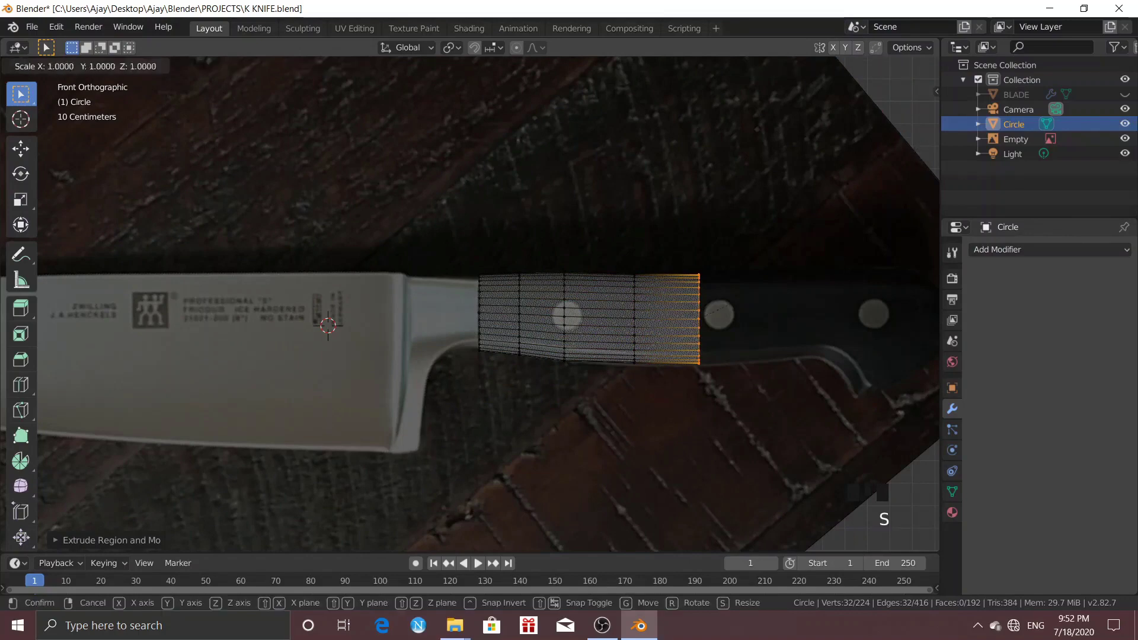
{"action": "left_click", "coordinate": [728, 305]}
{"action": "middle_click_drag", "start_coordinate": [724, 261], "coordinate": [605, 272], "text": "shift"}
Extrude the end loop past the second rivet and scale it to the handle's outline.
{"action": "key", "text": "e"}
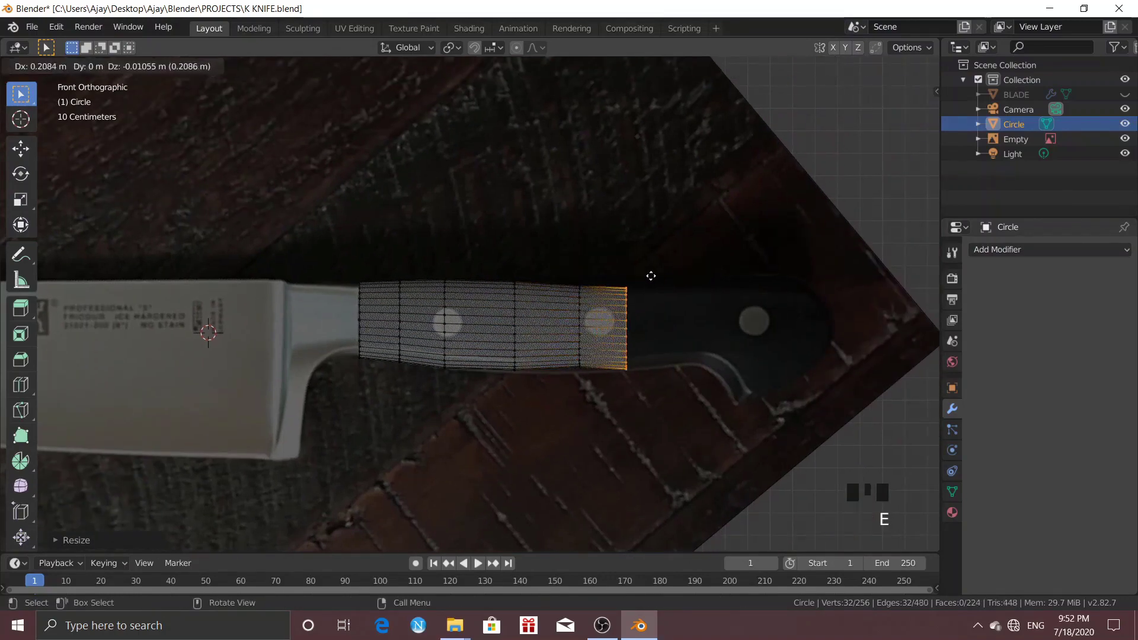
{"action": "left_click", "coordinate": [670, 274]}
{"action": "key", "text": "s"}
{"action": "left_click", "coordinate": [698, 257]}
{"action": "middle_click_drag", "start_coordinate": [699, 256], "coordinate": [515, 297], "text": "shift"}
{"action": "scroll", "coordinate": [515, 297], "scroll_direction": "up", "scroll_amount": 2}
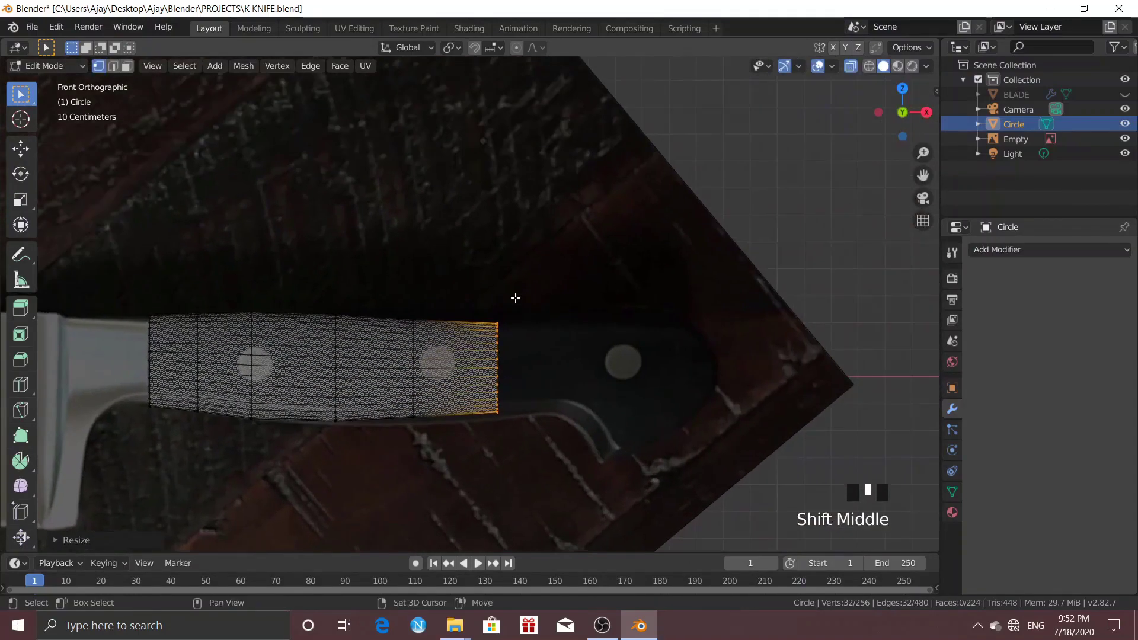
Enlarge the loop before the second rivet and the end loop after it to match the handle's outline.
{"action": "left_click_drag", "start_coordinate": [369, 306], "coordinate": [415, 477]}
{"action": "key", "text": "s"}
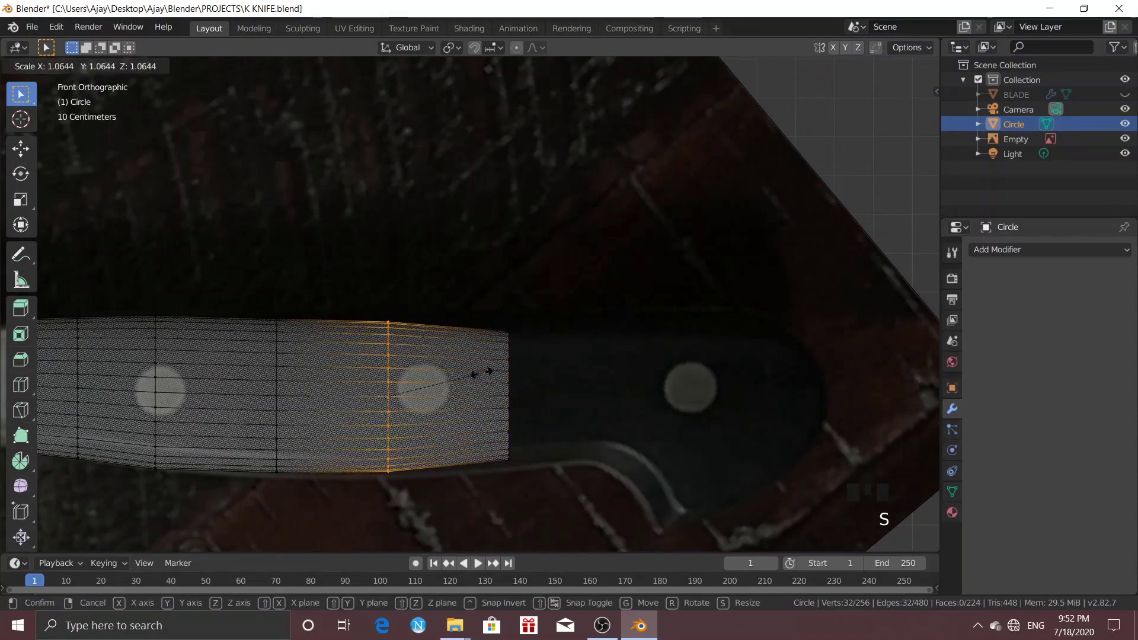
{"action": "left_click", "coordinate": [474, 376]}
{"action": "left_click_drag", "start_coordinate": [484, 306], "coordinate": [562, 484]}
{"action": "key", "text": "s"}
{"action": "left_click", "coordinate": [584, 393]}
Extrude the handle toward the third rivet, shrinking the new end loop and moving it onto the narrow part of the outline.
{"action": "key", "text": "e"}
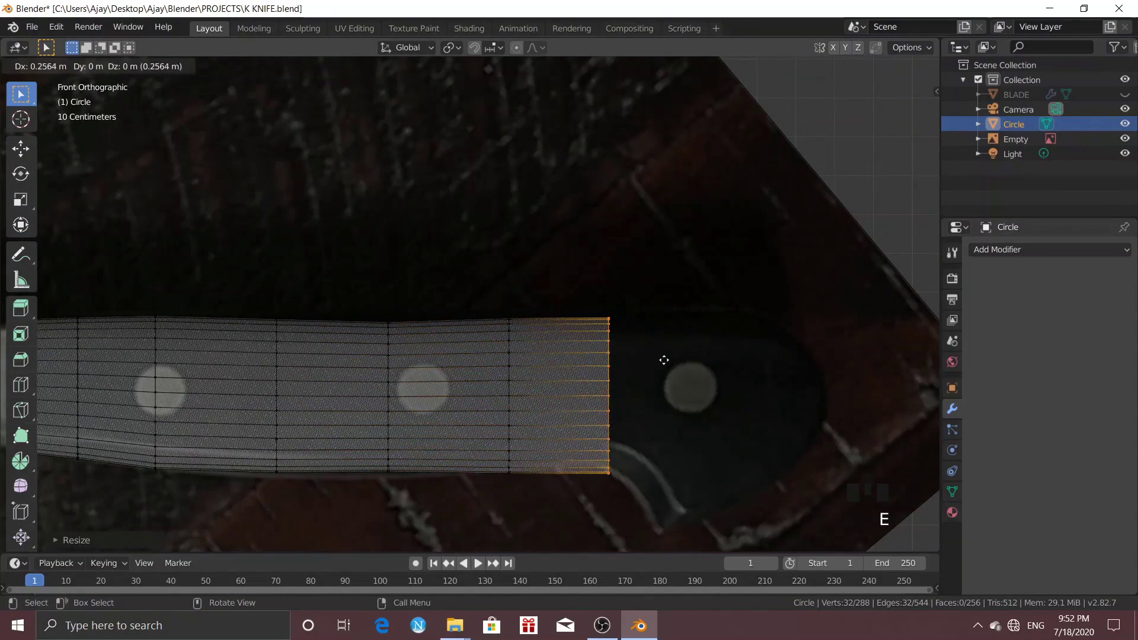
{"action": "left_click", "coordinate": [672, 352]}
{"action": "key", "text": "s"}
{"action": "left_click", "coordinate": [655, 320]}
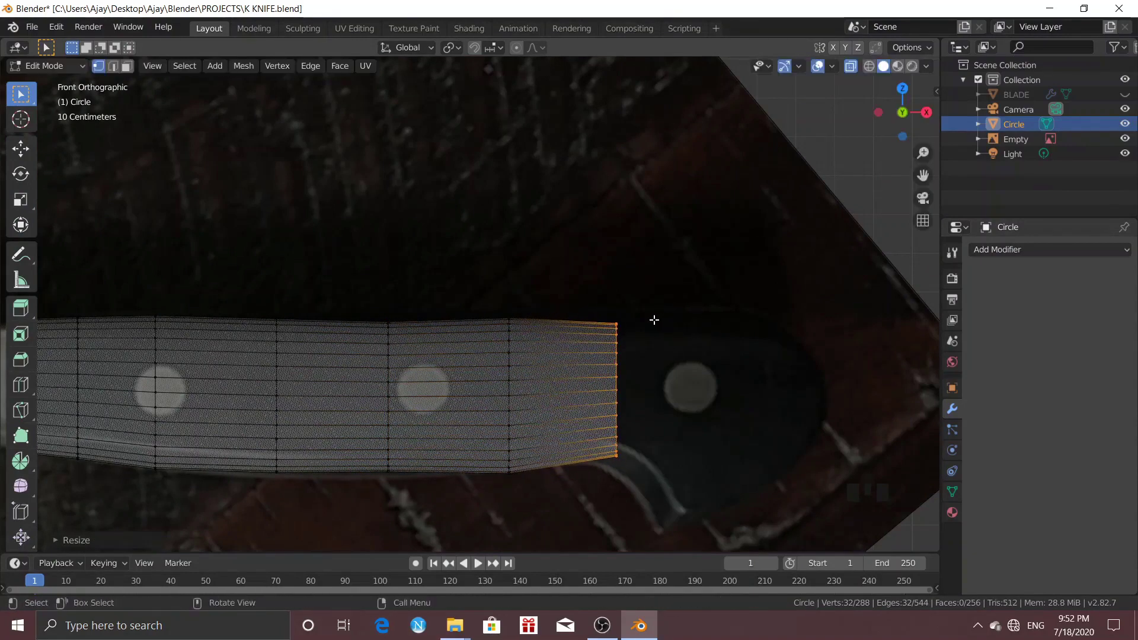
{"action": "key", "text": "g"}
{"action": "left_click", "coordinate": [643, 318]}
Extrude two short segments up to the third rivet, enlarging each end loop to flare the handle.
{"action": "key", "text": "e"}
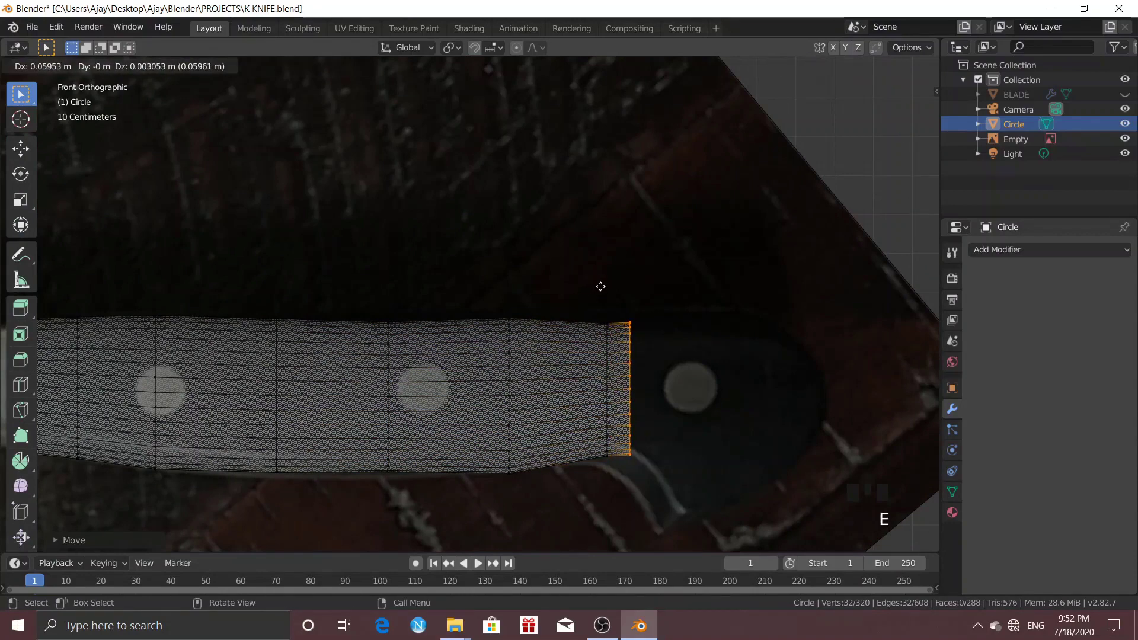
{"action": "left_click", "coordinate": [600, 286]}
{"action": "key", "text": "s"}
{"action": "left_click", "coordinate": [619, 276]}
{"action": "key", "text": "e"}
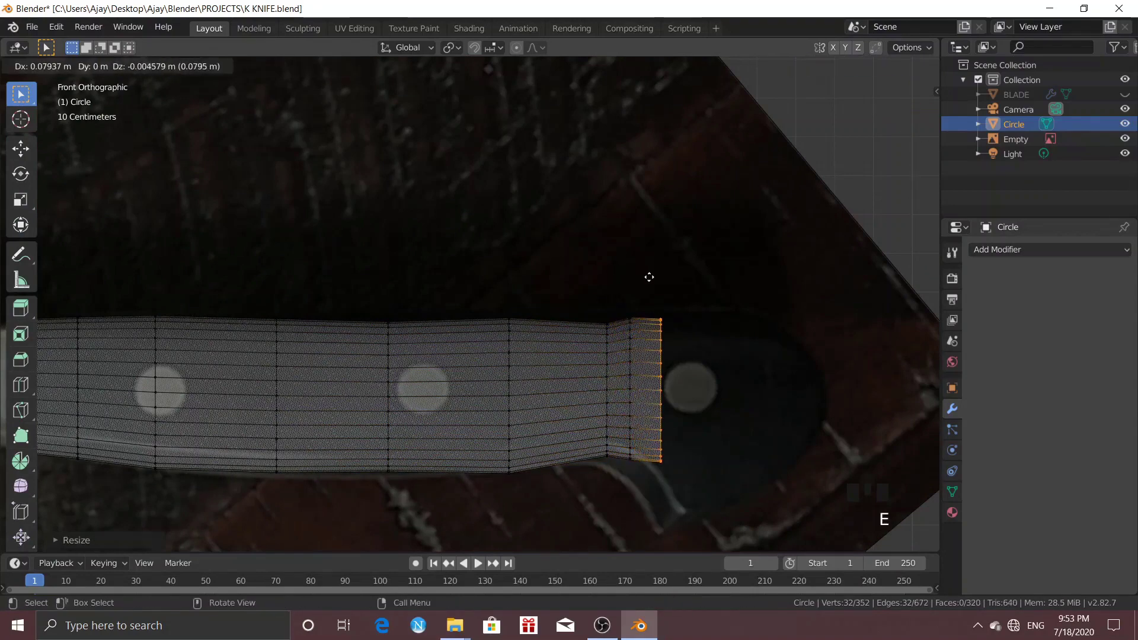
{"action": "left_click", "coordinate": [652, 275]}
{"action": "key", "text": "s"}
{"action": "left_click", "coordinate": [669, 258]}
Extrude the end loop across the third rivet and again toward the butt, shrinking the last loop to about 0.7.
{"action": "key", "text": "e"}
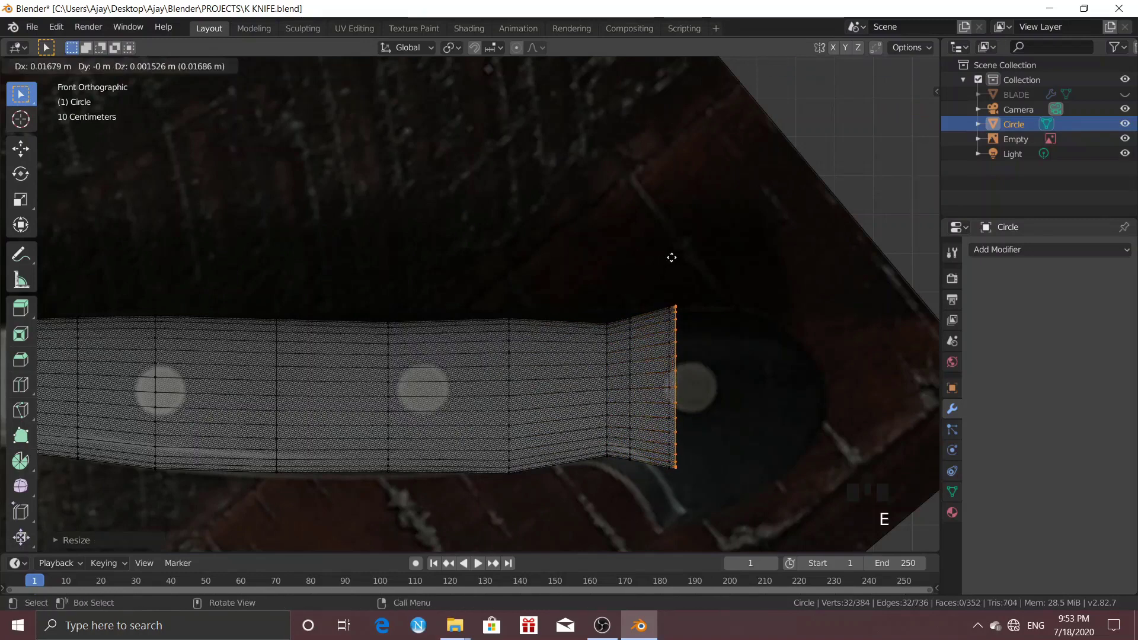
{"action": "left_click", "coordinate": [716, 256]}
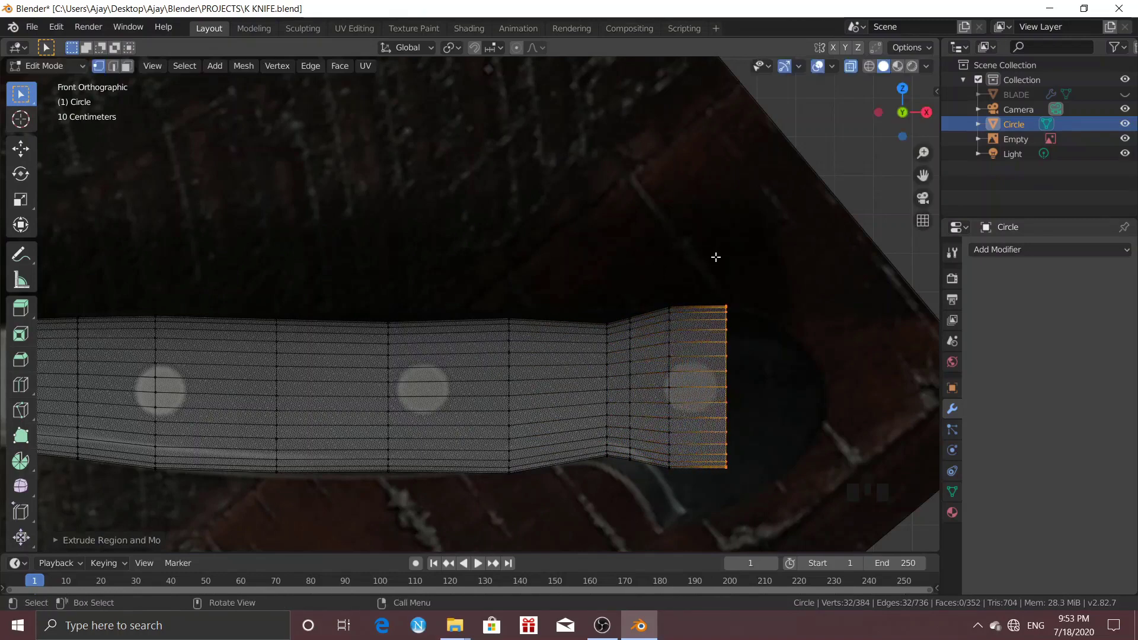
{"action": "key", "text": "e"}
{"action": "key", "text": "s"}
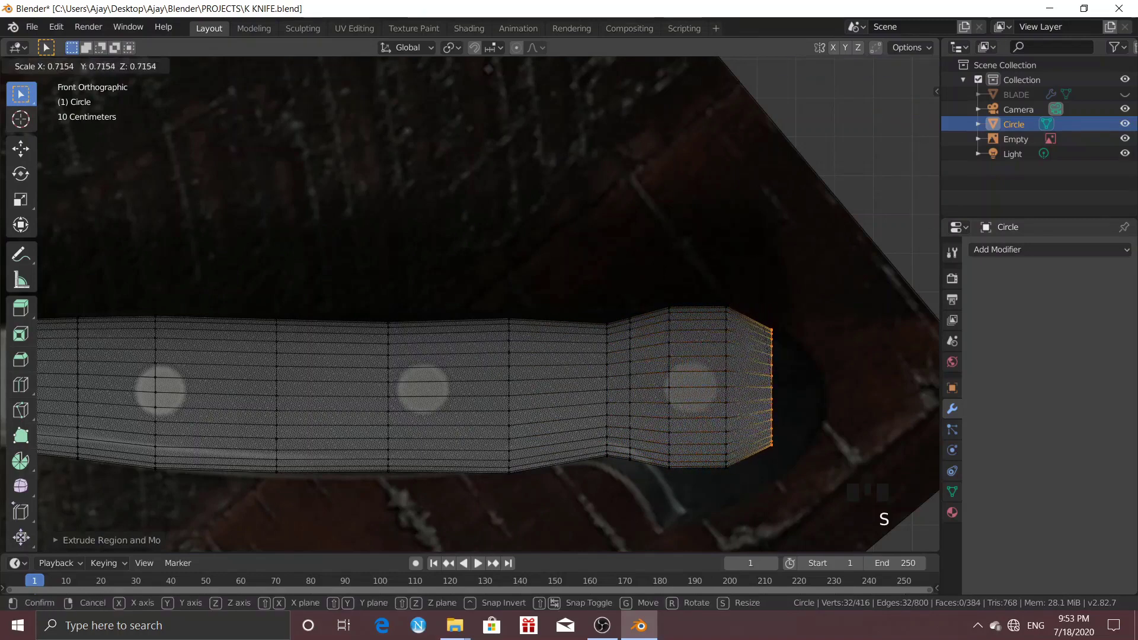
{"action": "left_click", "coordinate": [802, 298]}
Extrude the end loop to the tip of the handle's butt and shrink it to a small end.
{"action": "key", "text": "e"}
{"action": "left_click", "coordinate": [816, 297]}
{"action": "key", "text": "s"}
{"action": "left_click", "coordinate": [829, 361]}
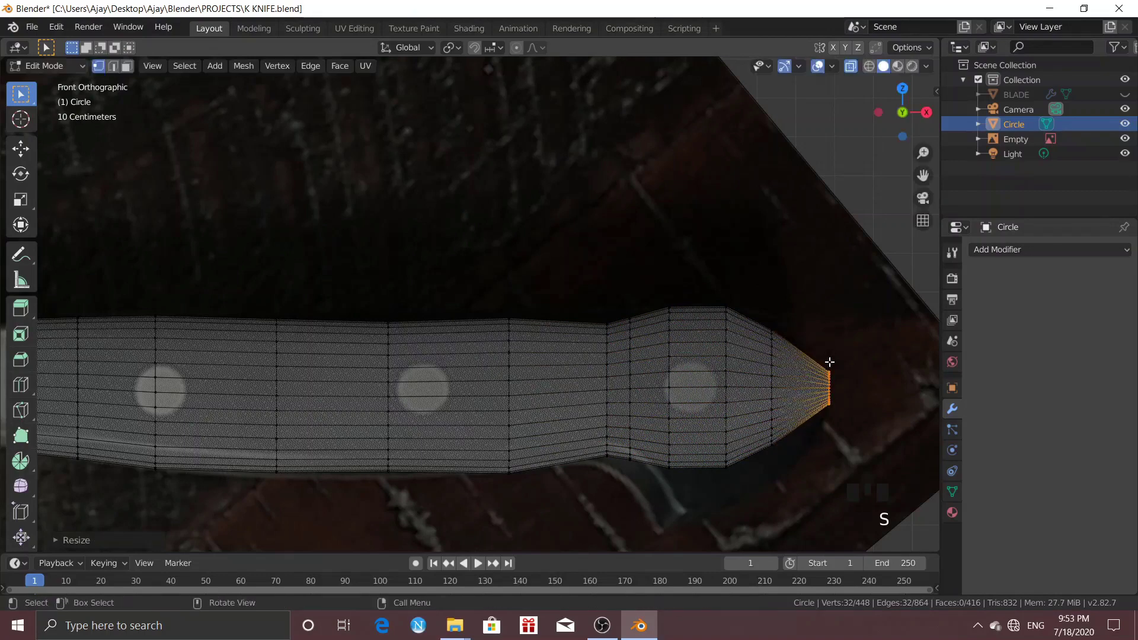
Undo the butt's last extrusion, re-extrude the end loop along X, and shrink it to about 0.29 as a closed tip.
{"action": "key", "text": "ctrl+z"}
{"action": "key", "text": "ctrl+z"}
{"action": "key", "text": "e"}
{"action": "key", "text": "z"}
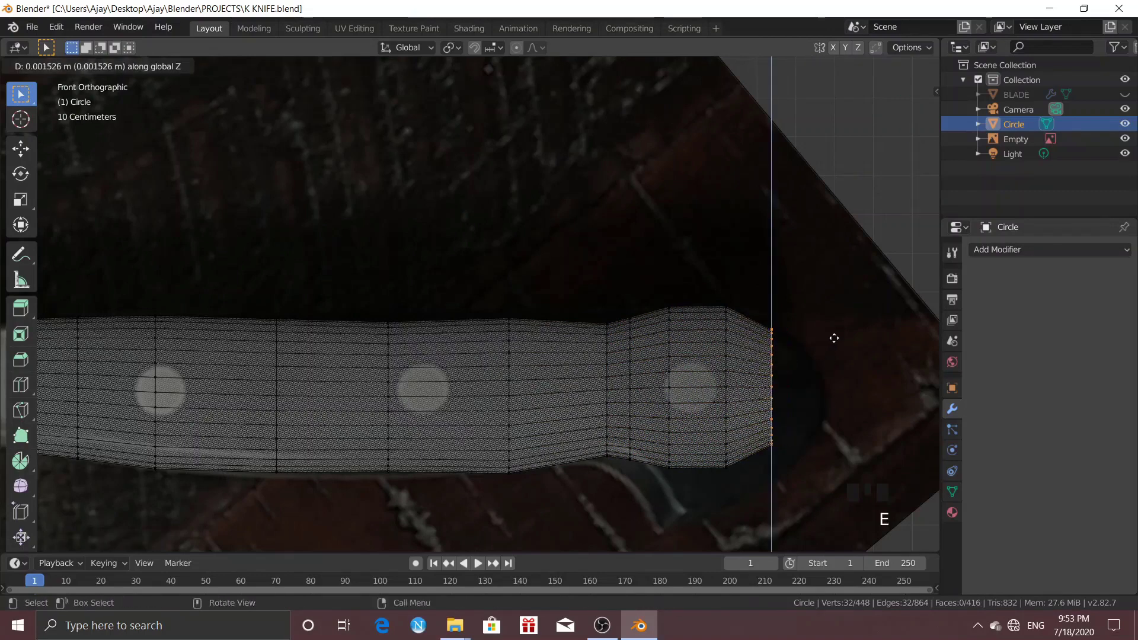
{"action": "key", "text": "x"}
{"action": "left_click", "coordinate": [857, 338]}
{"action": "key", "text": "s"}
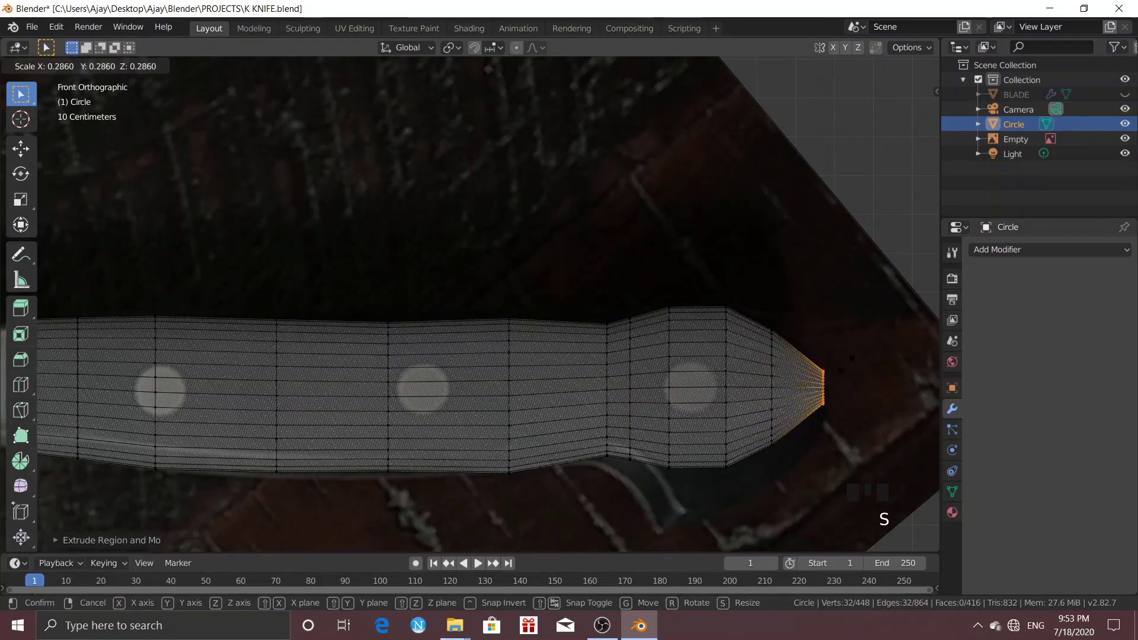
{"action": "left_click", "coordinate": [825, 362]}
{"action": "key", "text": "g"}
{"action": "left_click", "coordinate": [818, 361]}
{"action": "scroll", "coordinate": [818, 362], "scroll_direction": "down", "scroll_amount": 2}
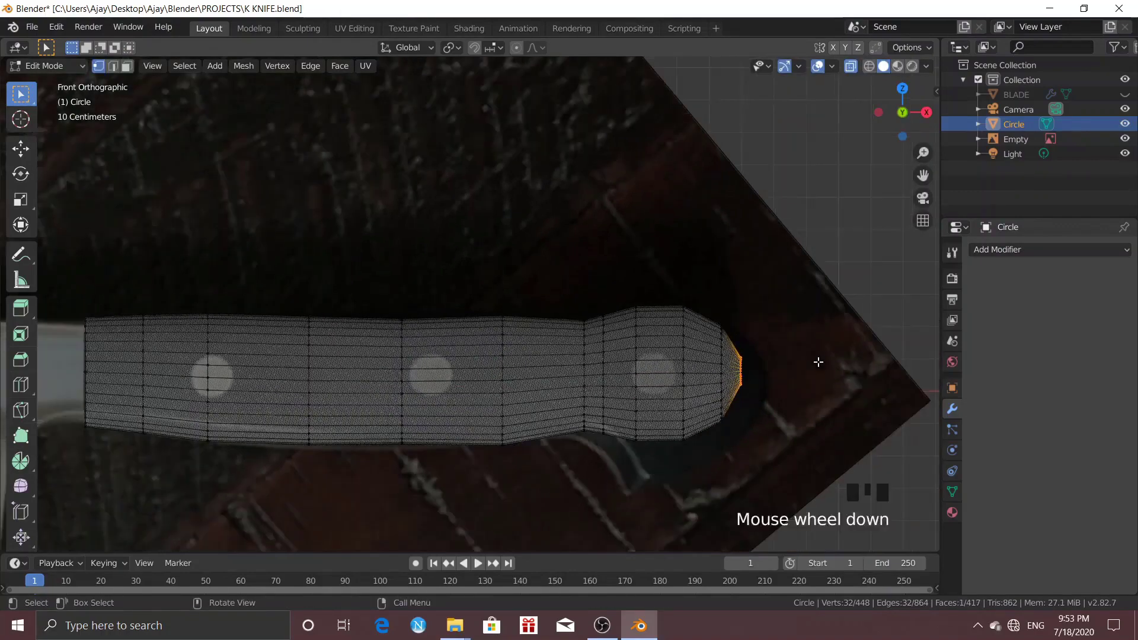
{"action": "left_click", "coordinate": [818, 362]}
Select the open edge loop at the blade end of the handle and fill it with a face.
{"action": "middle_click_drag", "start_coordinate": [818, 361], "coordinate": [483, 371]}
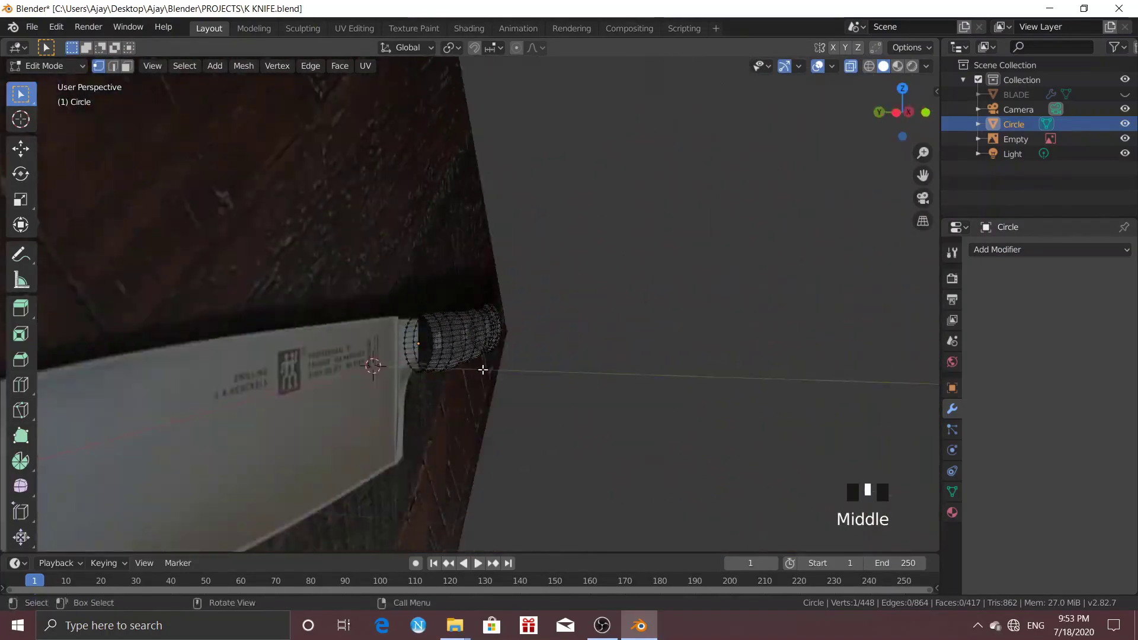
{"action": "scroll", "coordinate": [305, 433], "scroll_direction": "up", "scroll_amount": 5}
{"action": "left_click", "coordinate": [291, 425], "text": "alt"}
{"action": "left_click", "coordinate": [279, 370], "text": "alt"}
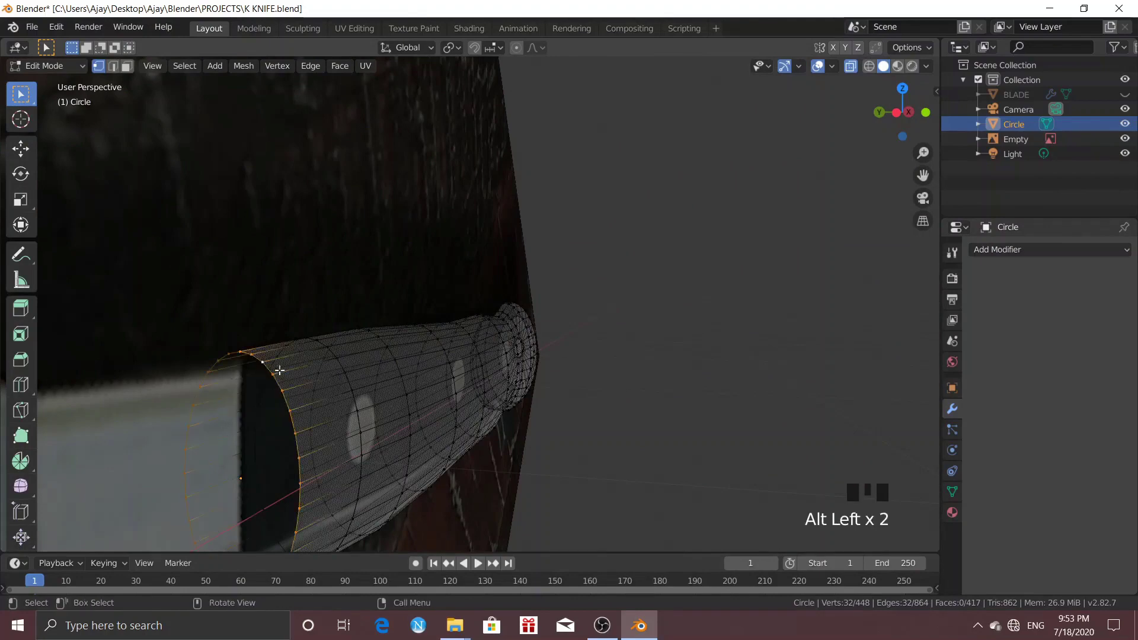
{"action": "middle_click_drag", "start_coordinate": [285, 372], "coordinate": [737, 483]}
{"action": "scroll", "coordinate": [323, 379], "scroll_direction": "down", "scroll_amount": 3}
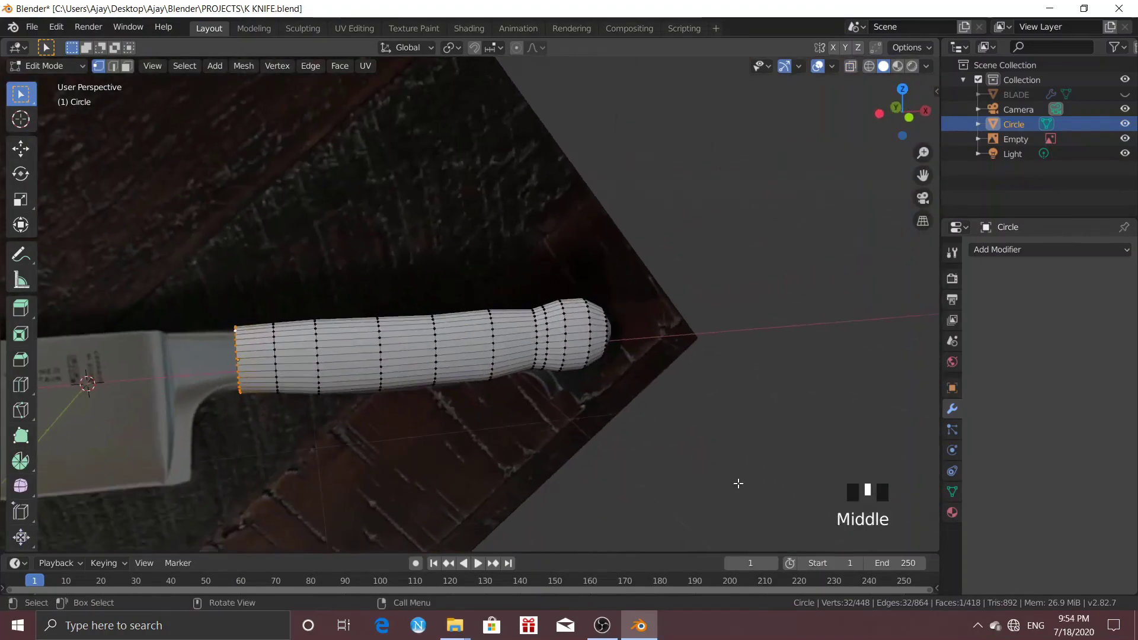
{"action": "left_click", "coordinate": [737, 483]}
Hide the reference image, leave mesh editing, and show the handle from the front.
{"action": "left_click", "coordinate": [1126, 139]}
{"action": "key", "text": "Tab"}
{"action": "middle_click_drag", "start_coordinate": [581, 296], "coordinate": [642, 308]}
{"action": "key", "text": "KP_1"}
{"action": "scroll", "coordinate": [606, 311], "scroll_direction": "up", "scroll_amount": 3}
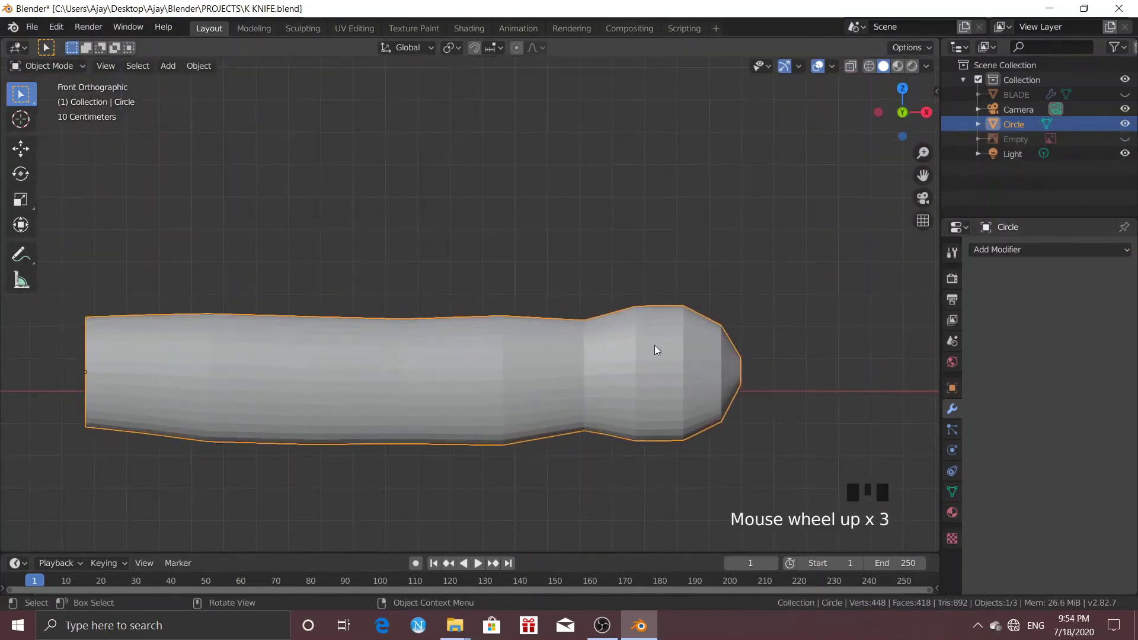
Add a level 2 subdivision surface to the handle and shade it smooth.
{"action": "key", "text": "ctrl+2"}
{"action": "right_click", "coordinate": [601, 355]}
{"action": "left_click", "coordinate": [601, 354]}
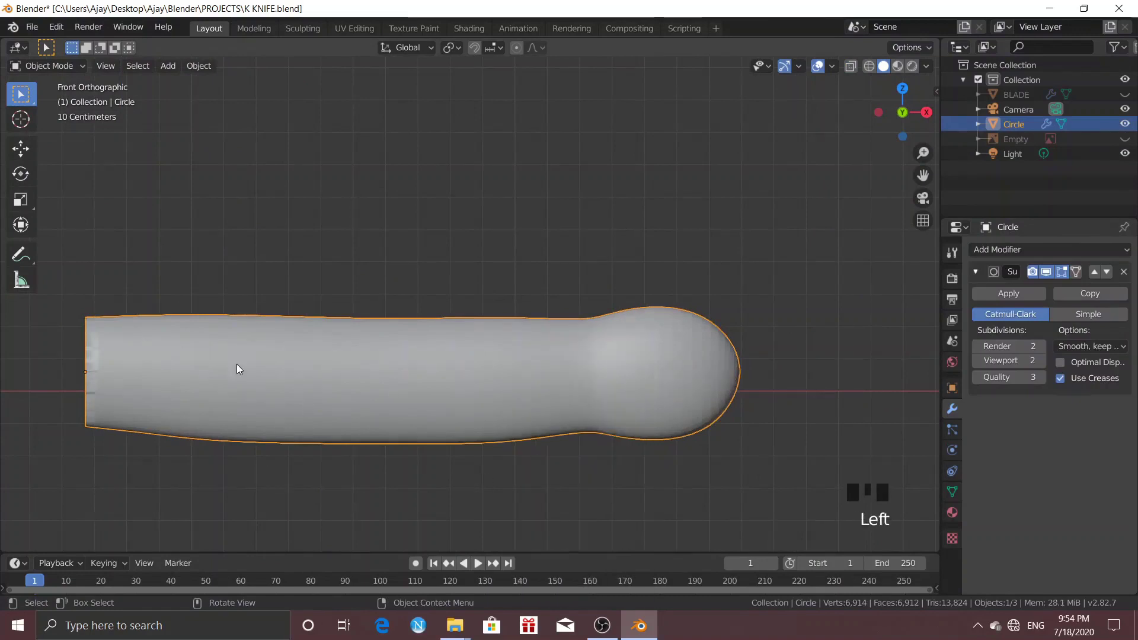
Add one loop cut close to the handle's blade end and two more beside it to sharpen the end edge.
{"action": "middle_click_drag", "start_coordinate": [179, 369], "coordinate": [272, 373]}
{"action": "scroll", "coordinate": [211, 399], "scroll_direction": "down", "scroll_amount": 3}
{"action": "key", "text": "Tab"}
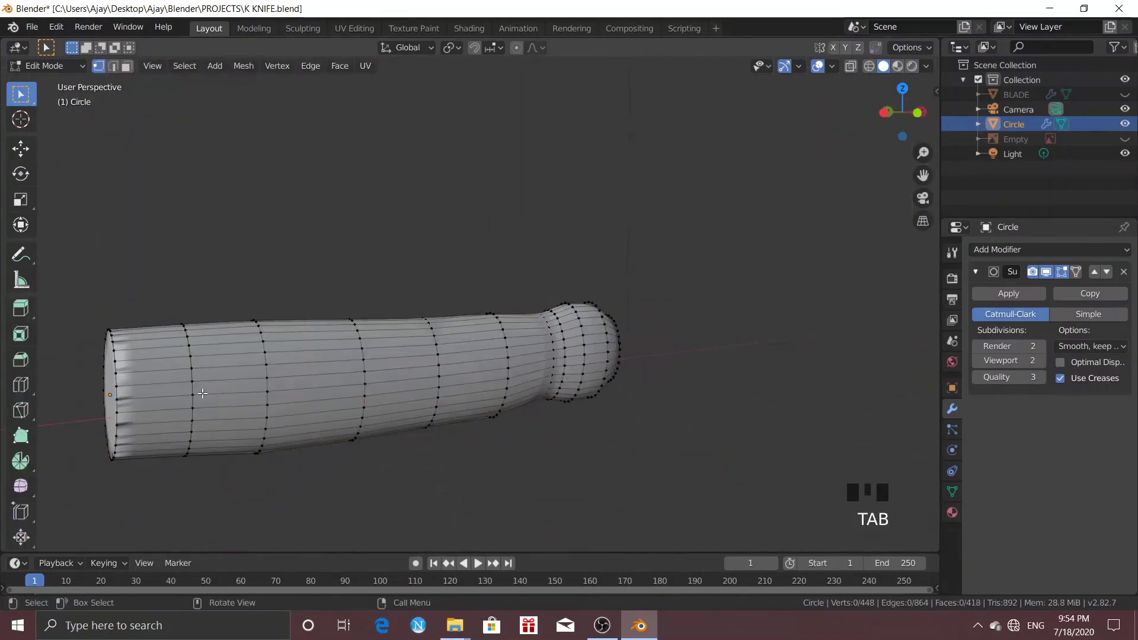
{"action": "key", "text": "ctrl+r"}
{"action": "scroll", "coordinate": [165, 373], "scroll_direction": "up", "scroll_amount": 1}
{"action": "left_click", "coordinate": [164, 375]}
{"action": "right_click", "coordinate": [160, 378]}
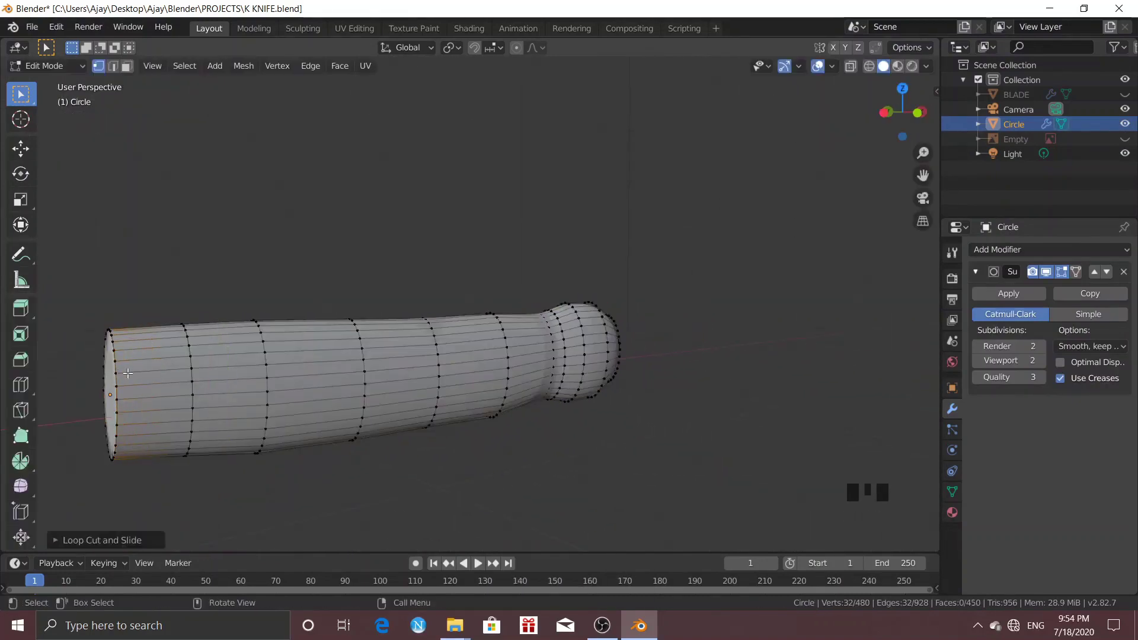
{"action": "left_click", "coordinate": [158, 379]}
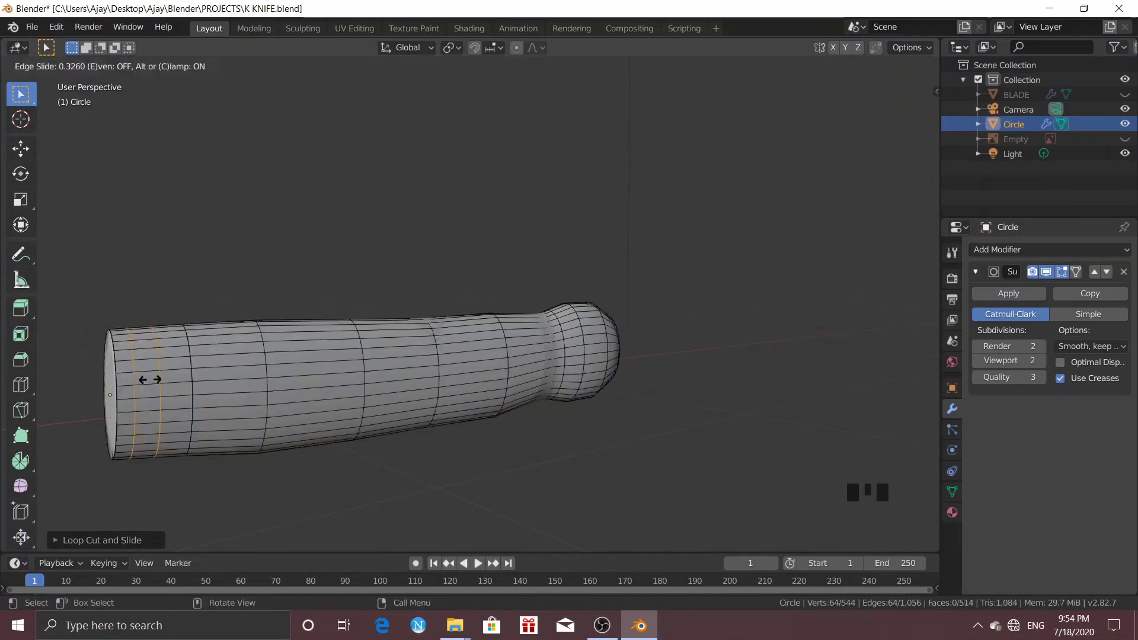
{"action": "left_click", "coordinate": [149, 379]}
Resize the edge loop at the middle of the handle to even out its outline, and leave mesh editing.
{"action": "scroll", "coordinate": [276, 475], "scroll_direction": "down", "scroll_amount": 2}
{"action": "key", "text": "KP_1"}
{"action": "scroll", "coordinate": [382, 305], "scroll_direction": "up", "scroll_amount": 2}
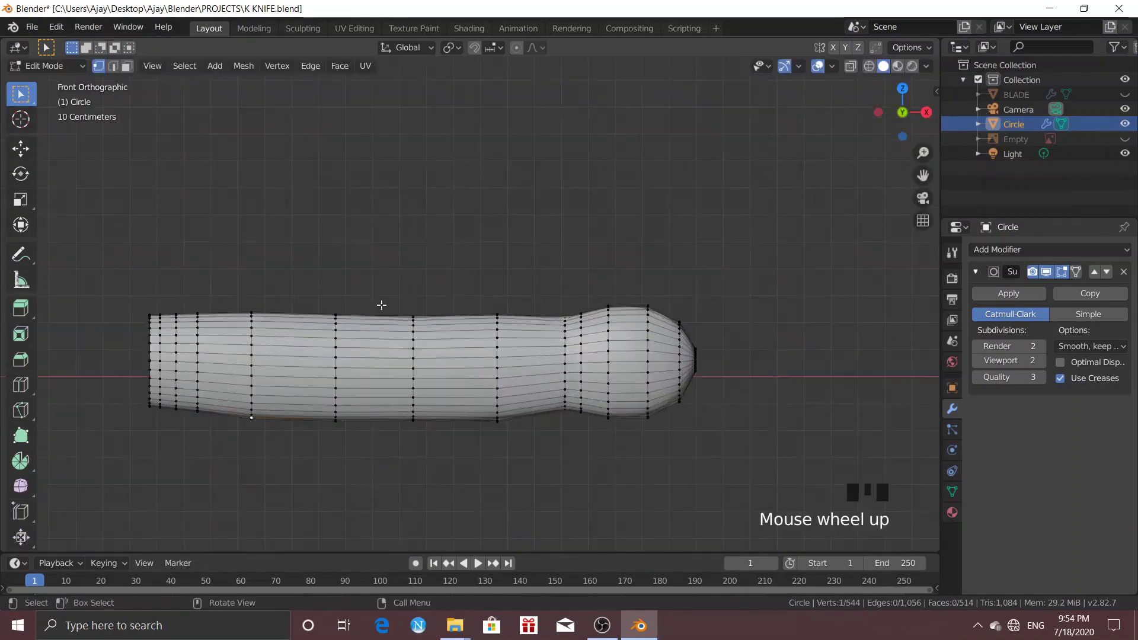
{"action": "left_click_drag", "start_coordinate": [379, 307], "coordinate": [452, 472]}
{"action": "key", "text": "s"}
{"action": "left_click", "coordinate": [453, 344]}
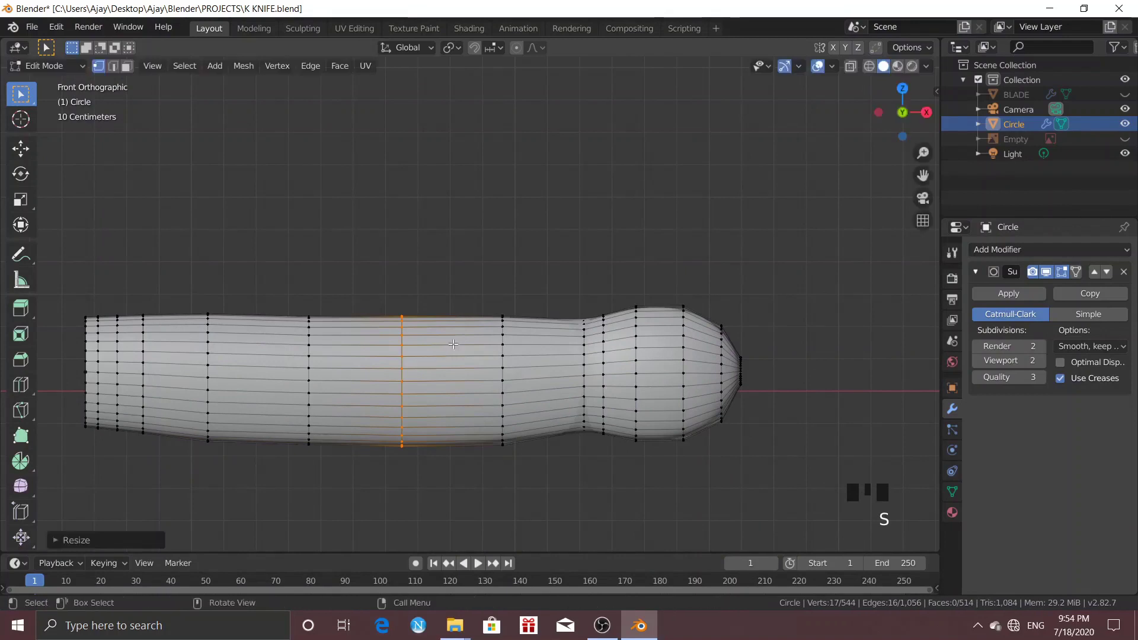
{"action": "left_click", "coordinate": [561, 445]}
{"action": "key", "text": "Tab"}
{"action": "left_click", "coordinate": [507, 429]}
{"action": "middle_click_drag", "start_coordinate": [506, 429], "coordinate": [578, 439]}
{"action": "scroll", "coordinate": [578, 440], "scroll_direction": "down", "scroll_amount": 2}
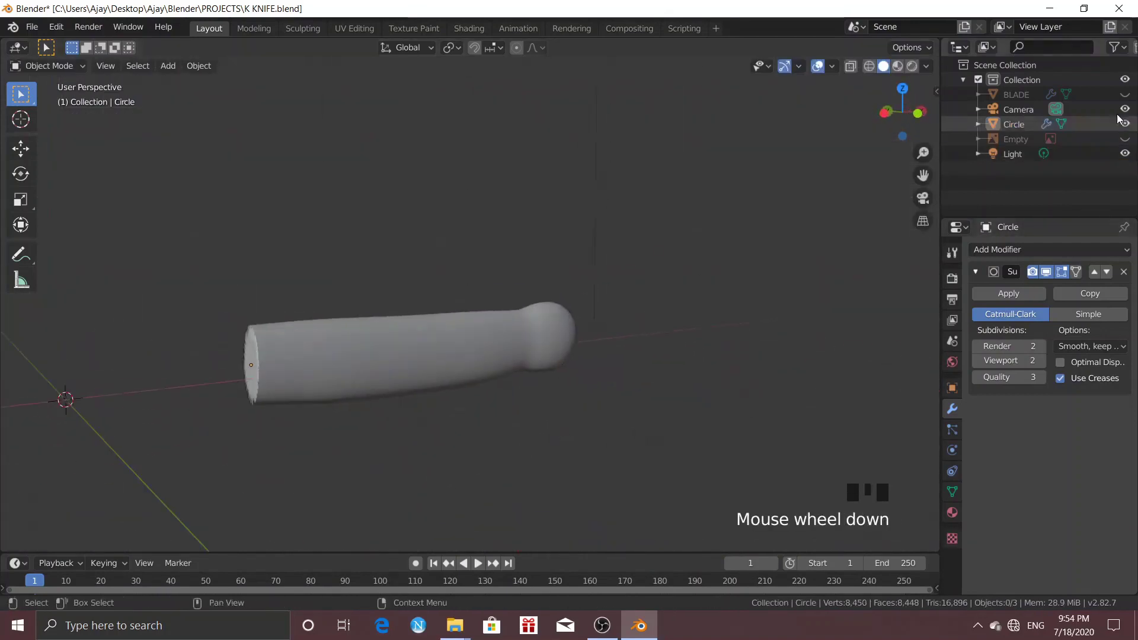
Inset the end face on the handle's blade side by about 0.038 m.
{"action": "middle_click_drag", "start_coordinate": [593, 284], "coordinate": [514, 371]}
{"action": "key", "text": "Tab"}
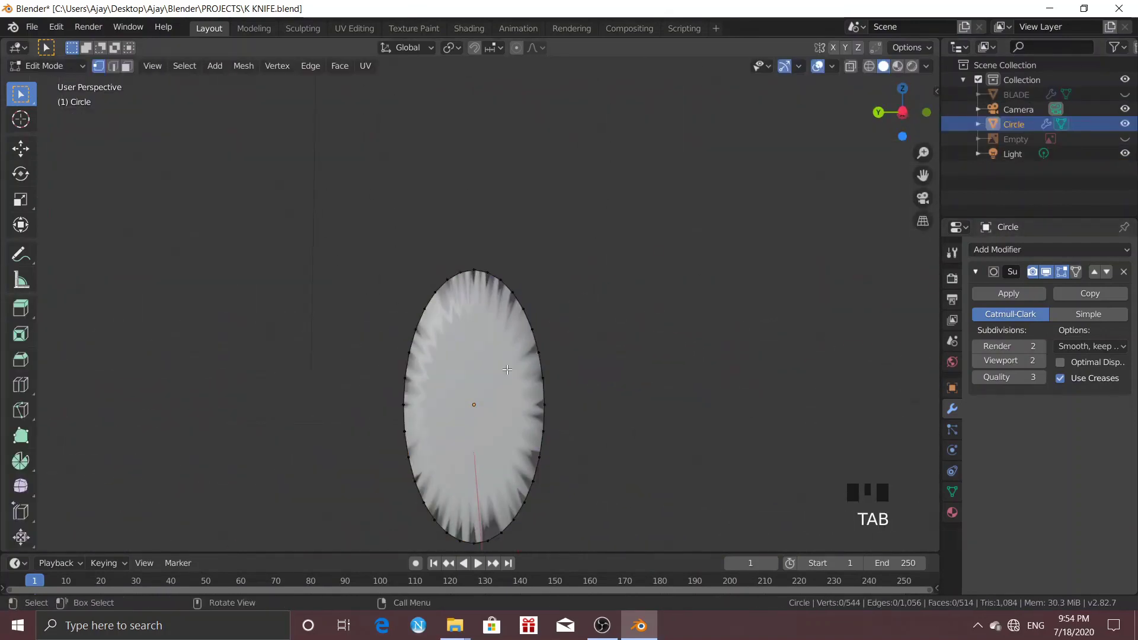
{"action": "key", "text": "Tab"}
{"action": "key", "text": "Tab"}
{"action": "left_click", "coordinate": [495, 364]}
{"action": "key", "text": "i"}
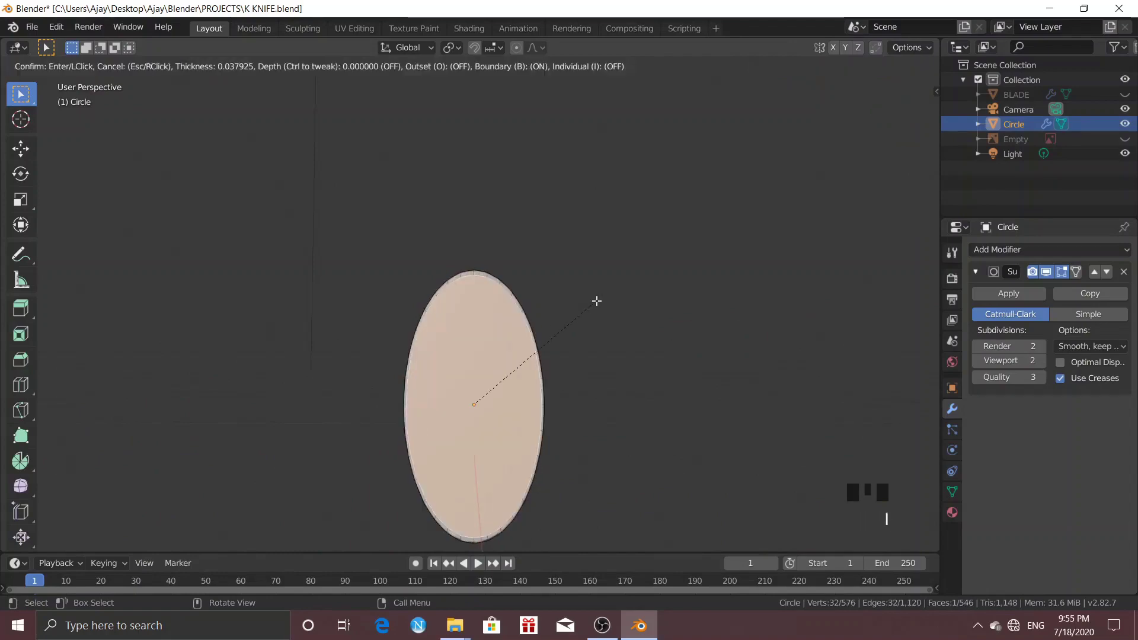
{"action": "left_click", "coordinate": [600, 300]}
{"action": "left_click", "coordinate": [597, 300]}
Show the blade again beside the handle in front view and leave mesh editing.
{"action": "middle_click_drag", "start_coordinate": [597, 300], "coordinate": [367, 332]}
{"action": "key", "text": "KP_1"}
{"action": "left_click", "coordinate": [1124, 94]}
{"action": "scroll", "coordinate": [531, 379], "scroll_direction": "down", "scroll_amount": 4}
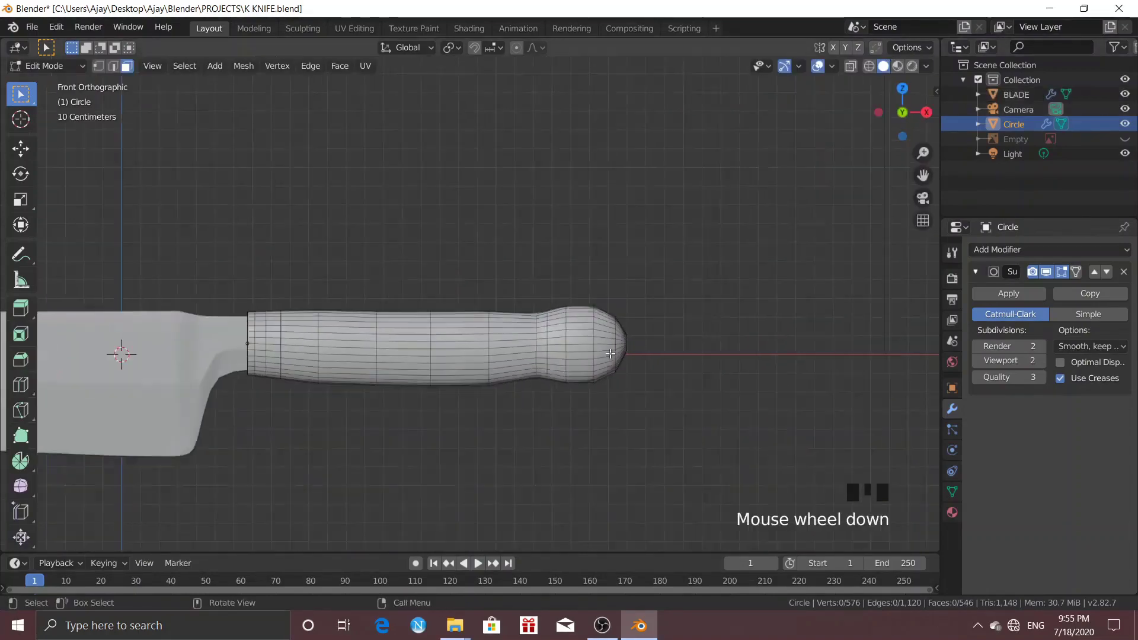
{"action": "key", "text": "Tab"}
{"action": "left_click", "coordinate": [472, 384]}
Add a mesh circle for the rivet and rotate it 90°.
{"action": "key", "text": "shift+a"}
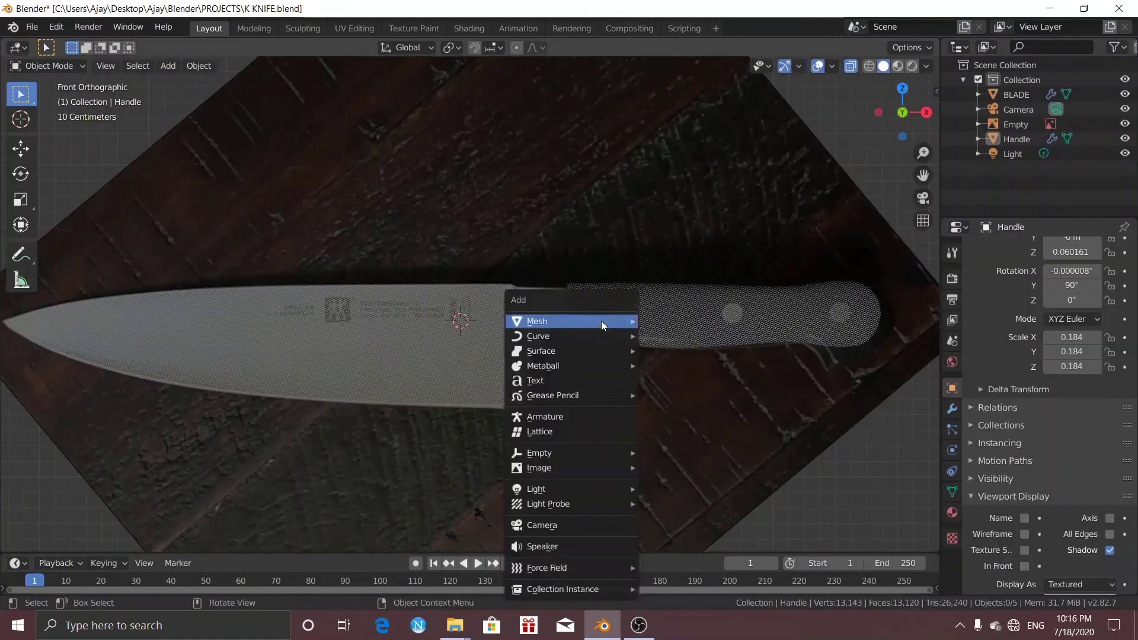
{"action": "mouse_move", "coordinate": [601, 321]}
{"action": "left_click", "coordinate": [688, 351]}
{"action": "type", "text": "r90"}
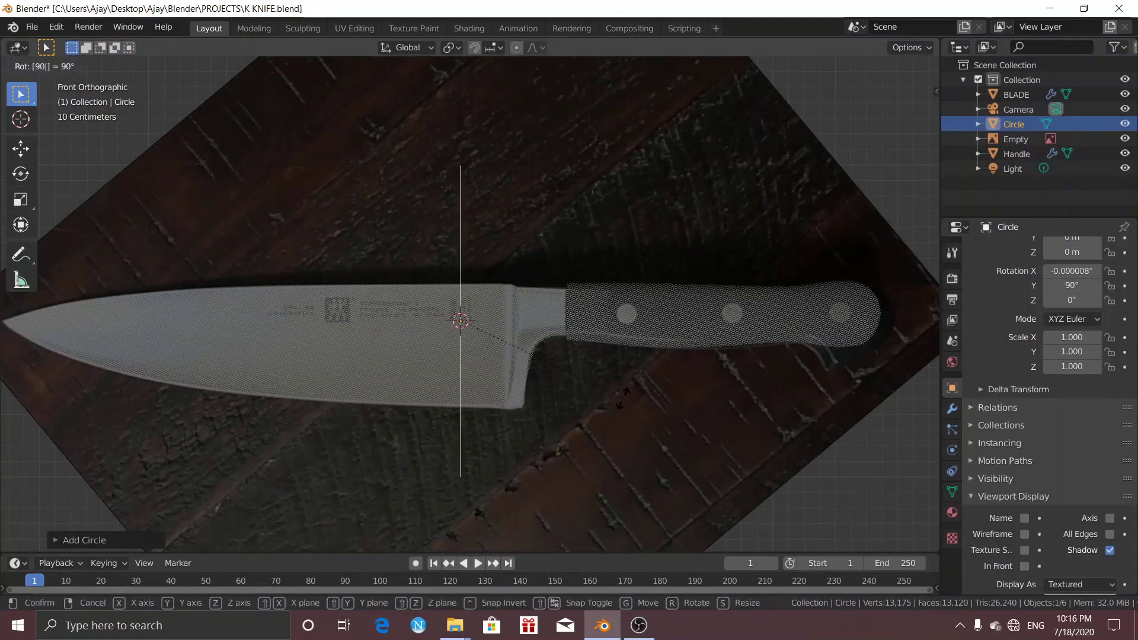
{"action": "key", "text": "Return"}
Scale the circle by 0.11 and rotate it about the Z axis so it faces the front view.
{"action": "type", "text": "s.11"}
{"action": "key", "text": "Return"}
{"action": "key", "text": "r"}
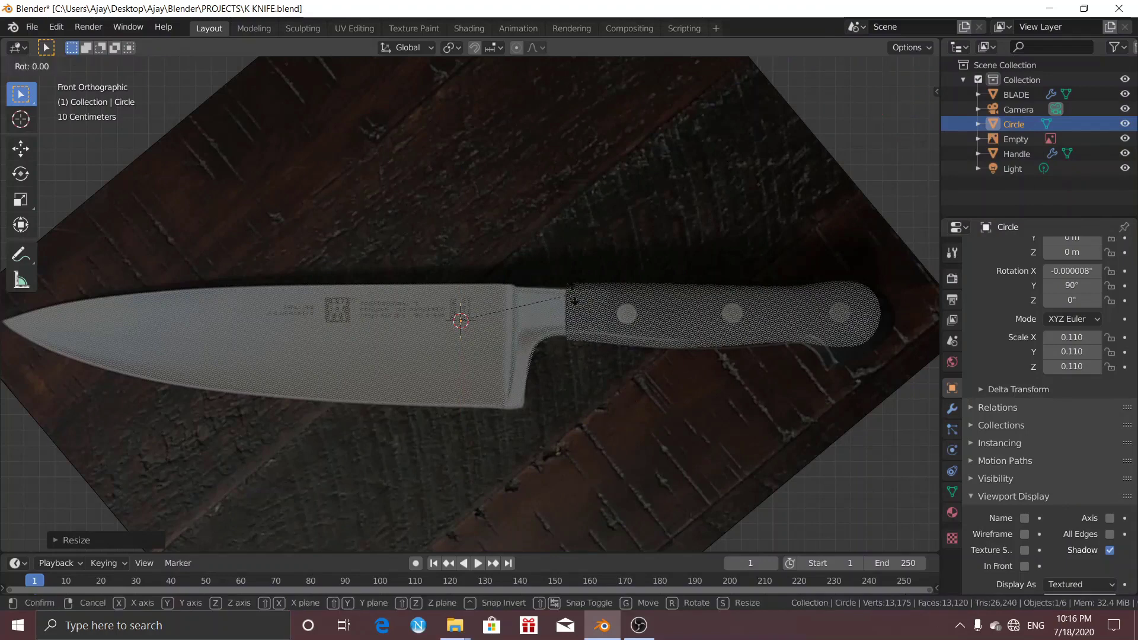
{"action": "key", "text": "z"}
{"action": "key", "text": "Return"}
Move the circle onto the rivet nearest the blade and shrink it to a scale of about 0.069.
{"action": "key", "text": "g"}
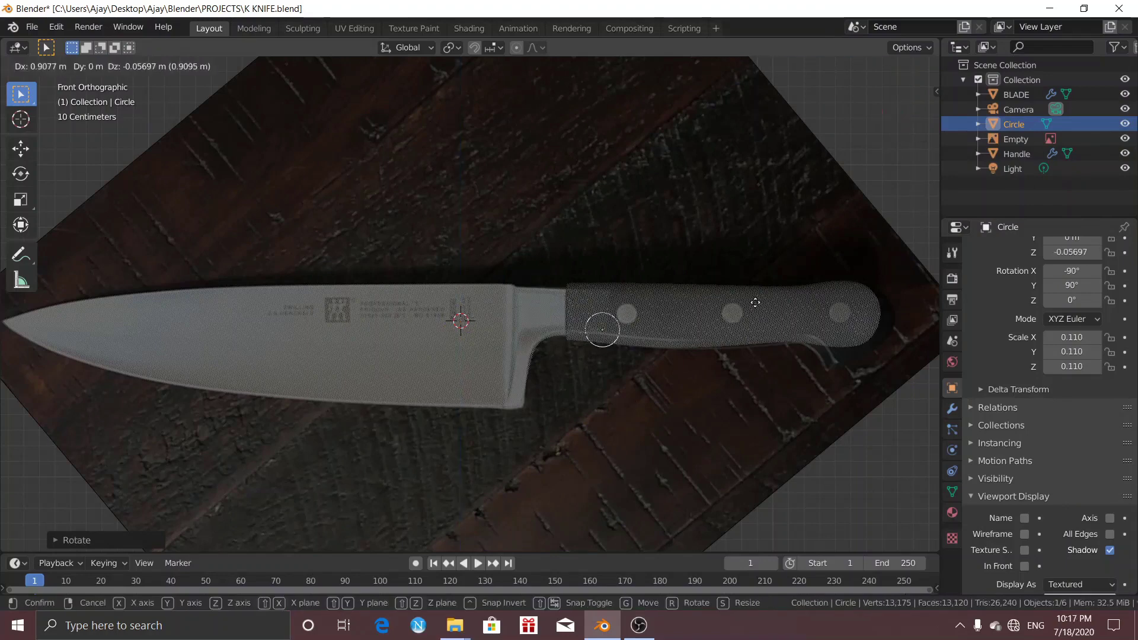
{"action": "left_click", "coordinate": [740, 287]}
{"action": "key", "text": "s"}
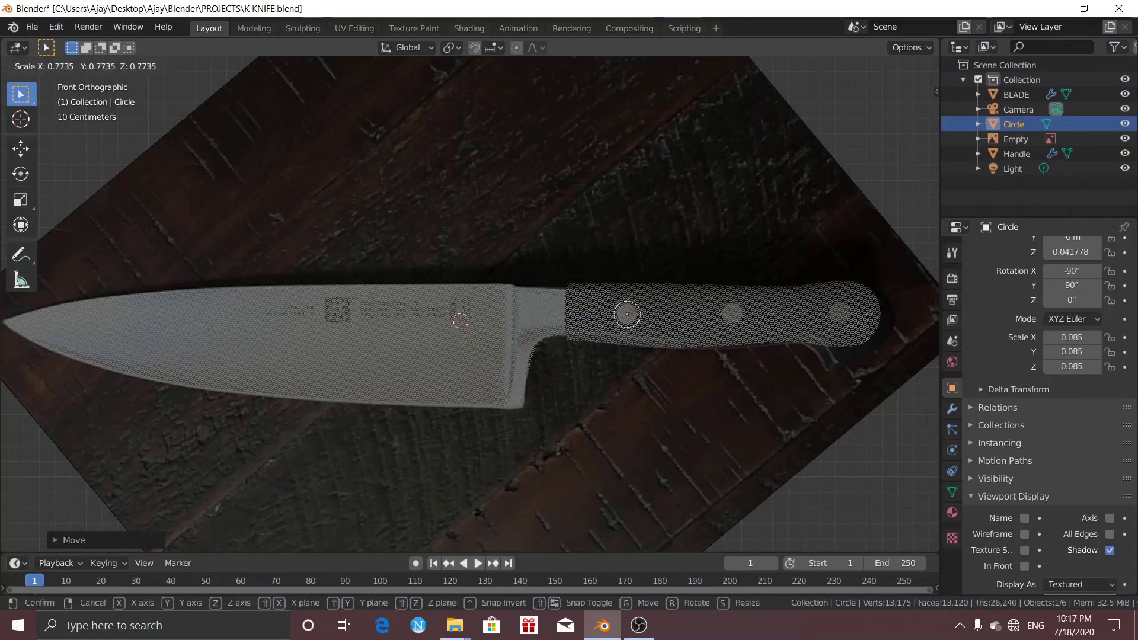
{"action": "left_click", "coordinate": [748, 261]}
Extrude the circle along the Y axis into a rivet cylinder.
{"action": "key", "text": "Tab"}
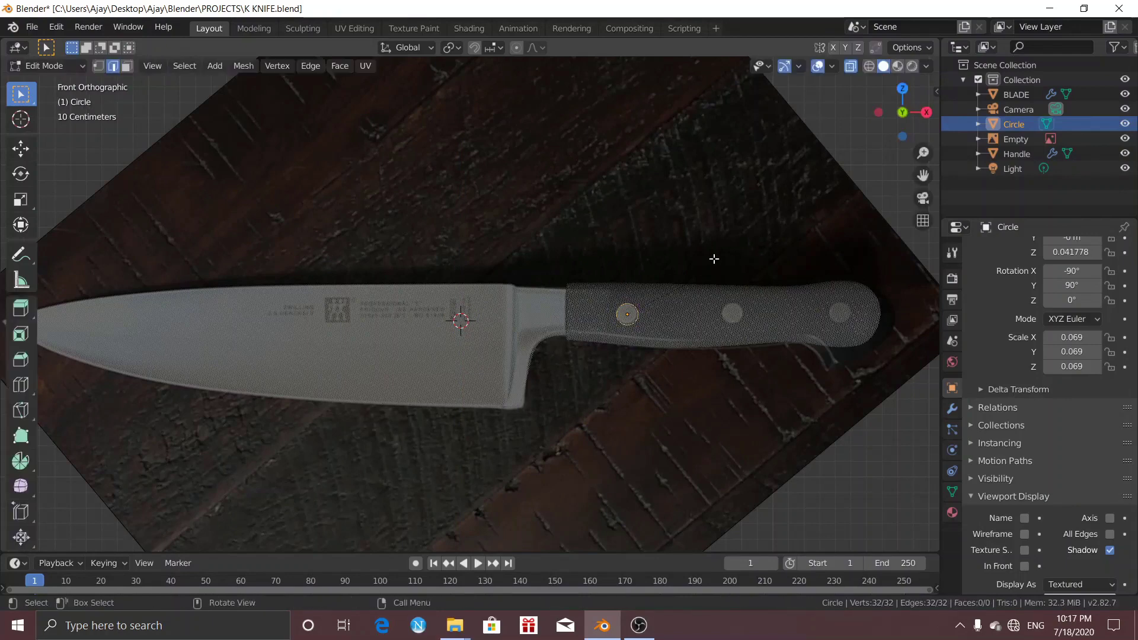
{"action": "middle_click_drag", "start_coordinate": [714, 259], "coordinate": [586, 301]}
{"action": "key", "text": "e"}
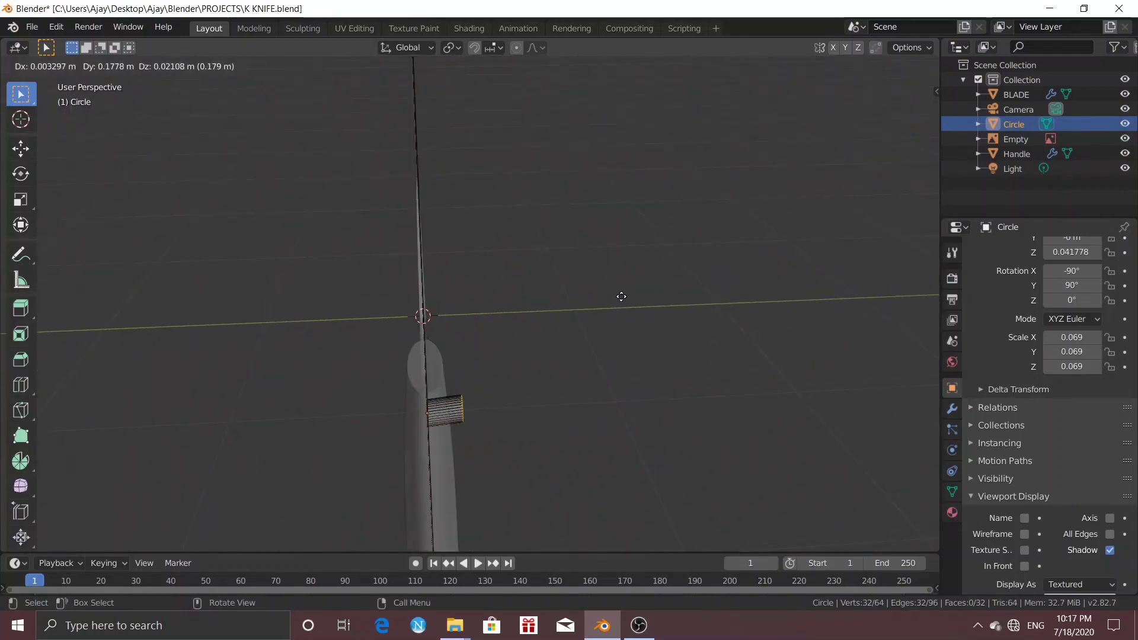
{"action": "key", "text": "y"}
{"action": "left_click", "coordinate": [642, 292]}
Move the whole rivet cylinder along Y in top view to centre it through the handle's thickness.
{"action": "key", "text": "KP_7"}
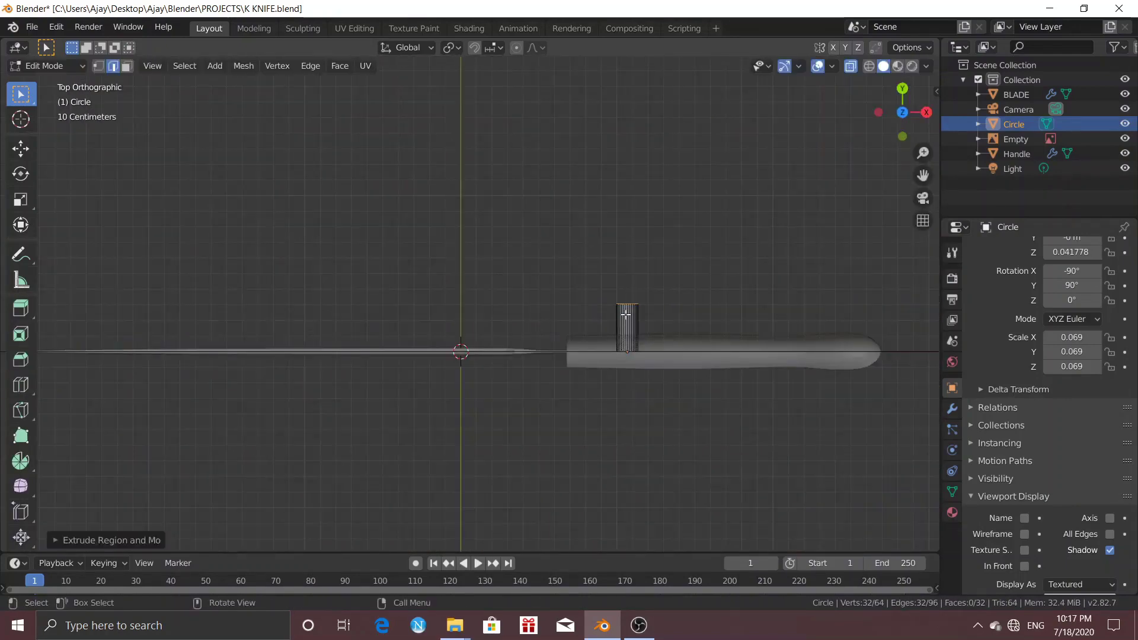
{"action": "key", "text": "a"}
{"action": "key", "text": "g"}
{"action": "key", "text": "y"}
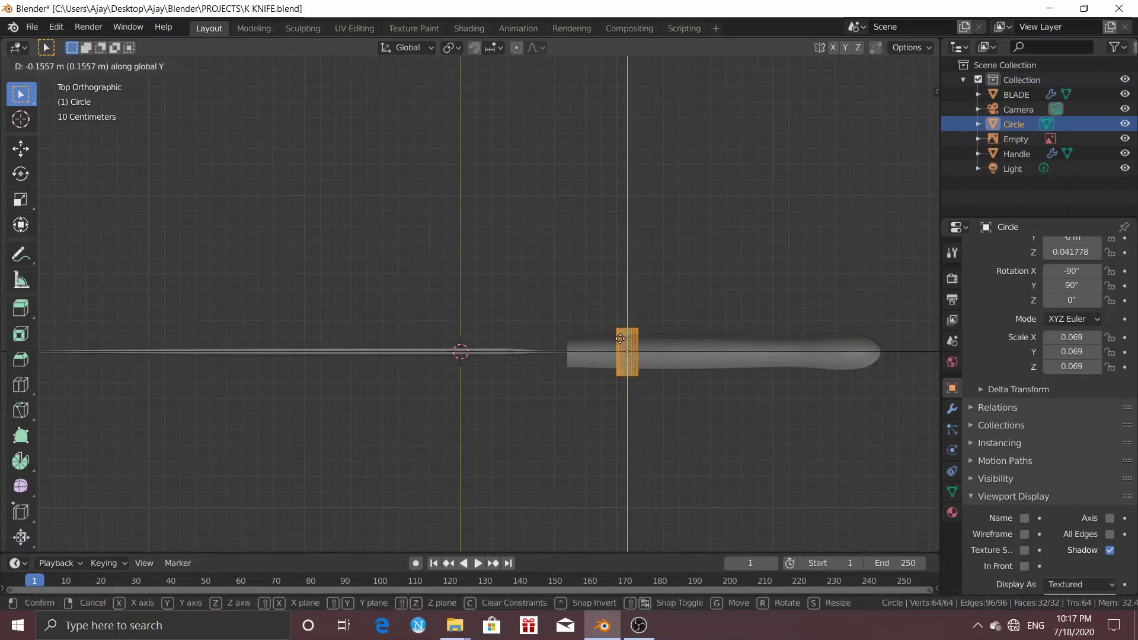
{"action": "left_click", "coordinate": [620, 338]}
Shorten the rivet cylinder along Y to just beyond the handle's thickness and re-centre it.
{"action": "key", "text": "s"}
{"action": "key", "text": "y"}
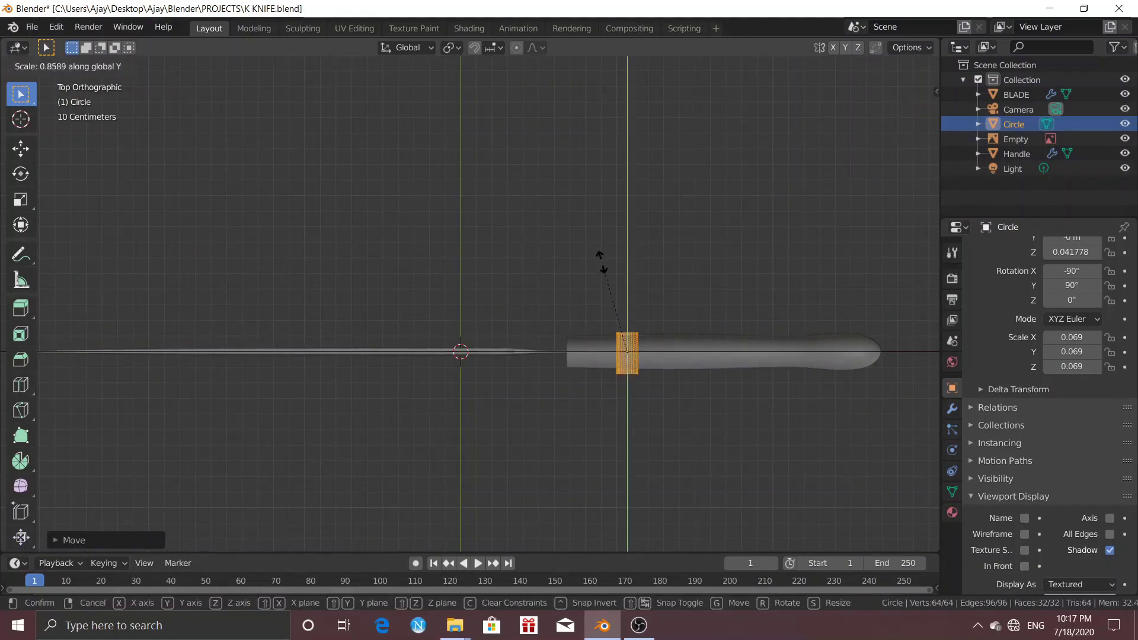
{"action": "left_click", "coordinate": [605, 271]}
{"action": "key", "text": "g"}
{"action": "key", "text": "y"}
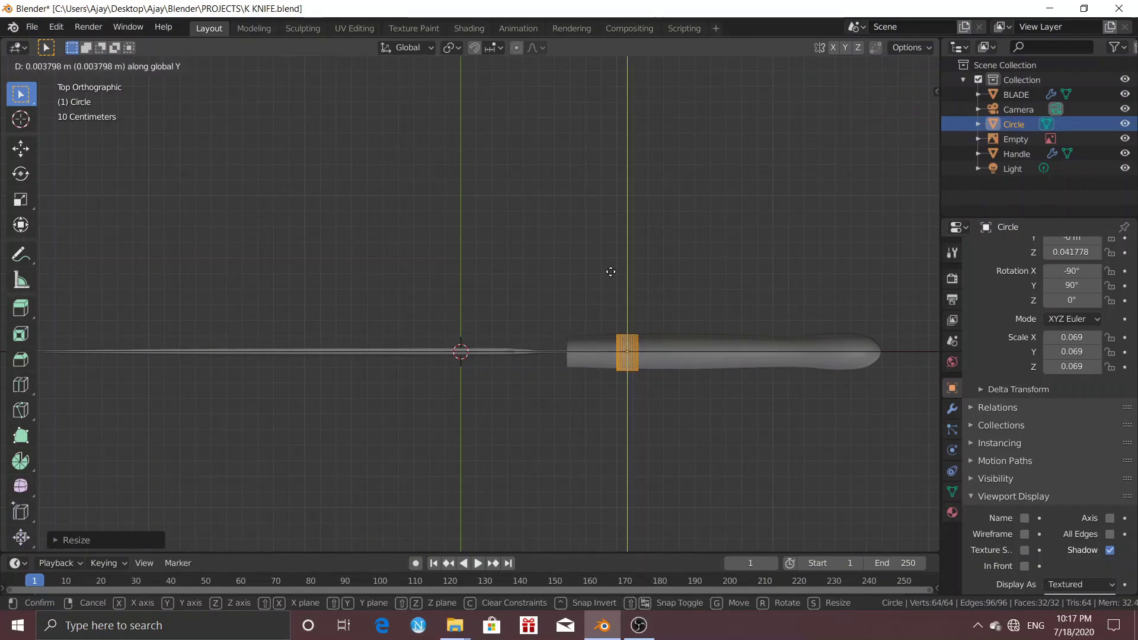
{"action": "left_click", "coordinate": [612, 270]}
{"action": "left_click", "coordinate": [650, 392]}
Fill the open edge loops at both ends of the rivet cylinder with faces.
{"action": "middle_click_drag", "start_coordinate": [657, 409], "coordinate": [294, 427]}
{"action": "key", "text": "space"}
{"action": "key", "text": "space"}
{"action": "left_click", "coordinate": [538, 423], "text": "alt"}
{"action": "key", "text": "f"}
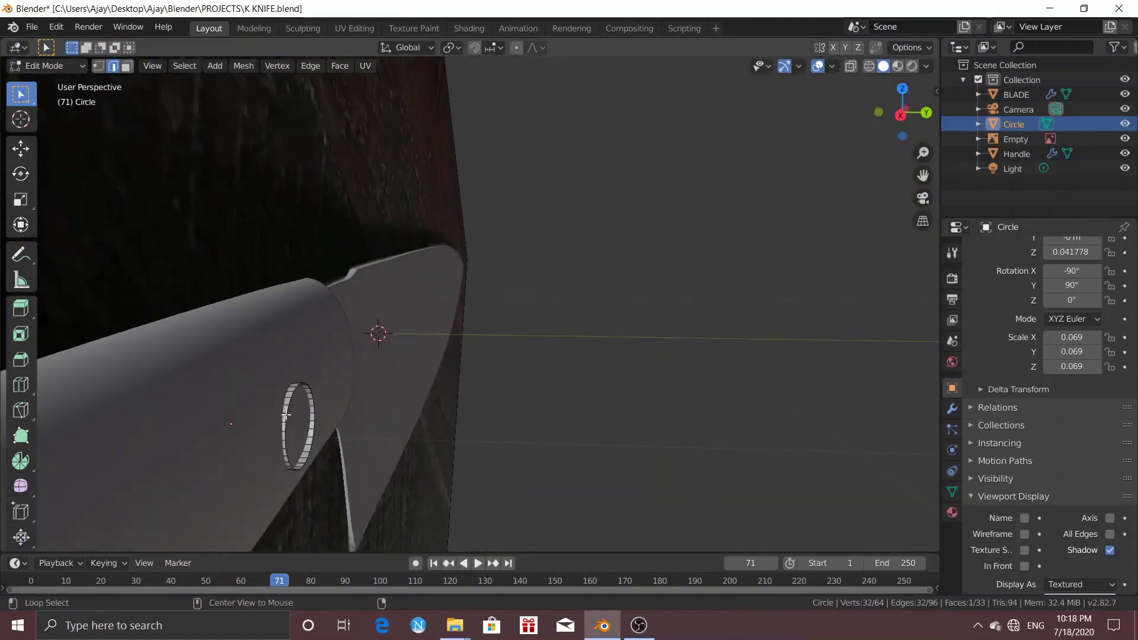
{"action": "left_click", "coordinate": [286, 416], "text": "alt"}
{"action": "key", "text": "f"}
{"action": "left_click", "coordinate": [550, 431]}
Select the whole rivet and nudge it slightly along Y relative to the handle's side.
{"action": "key", "text": "a"}
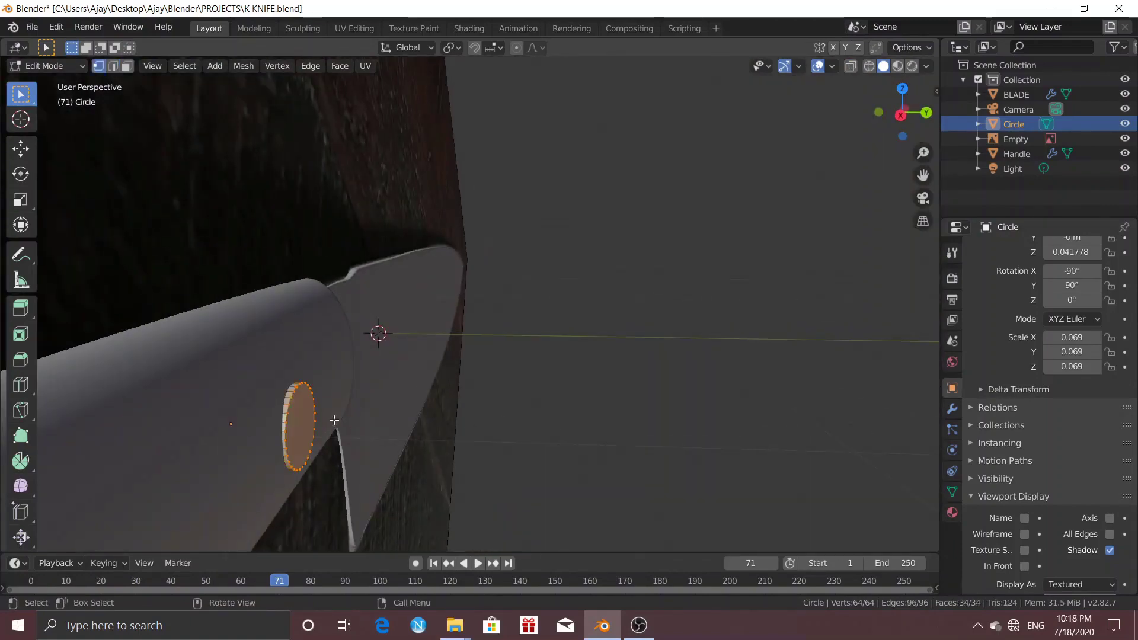
{"action": "middle_click_drag", "start_coordinate": [330, 419], "coordinate": [448, 429]}
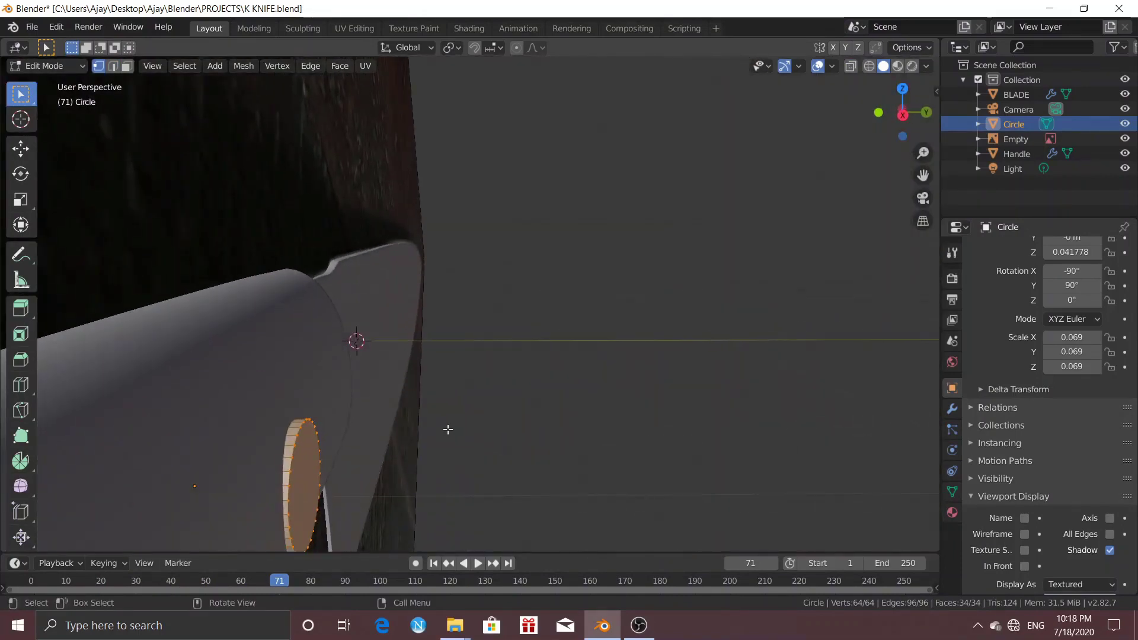
{"action": "key", "text": "g"}
{"action": "key", "text": "y"}
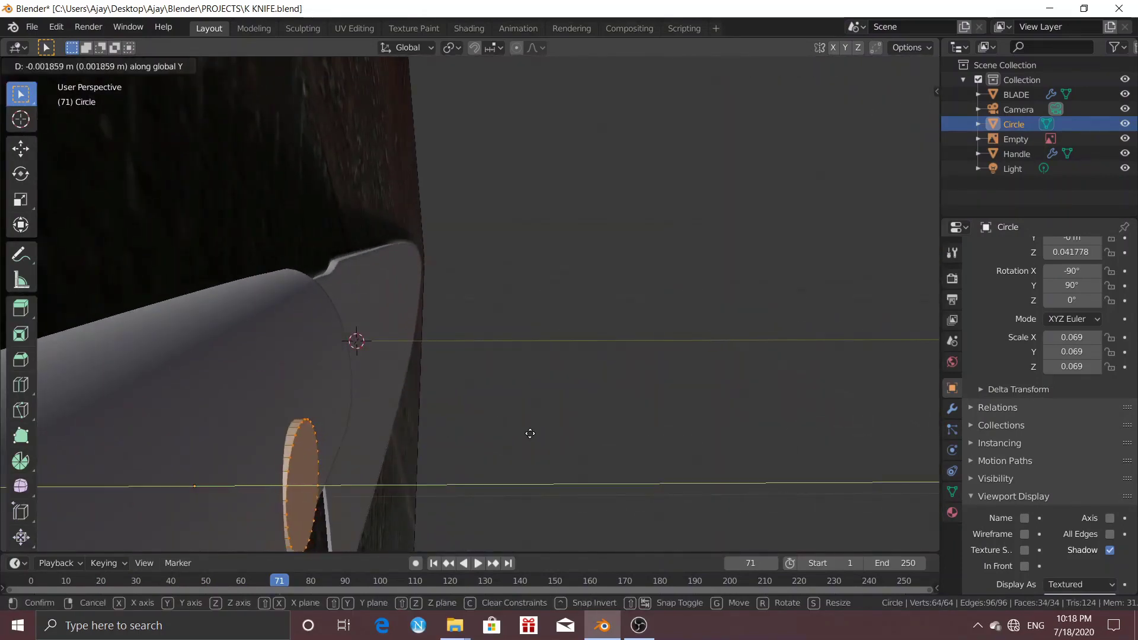
{"action": "left_click", "coordinate": [532, 434]}
Scale the rivet along Y so its caps sit close to the handle's surface.
{"action": "middle_click_drag", "start_coordinate": [531, 435], "coordinate": [556, 431]}
{"action": "key", "text": "s"}
{"action": "key", "text": "y"}
{"action": "left_click", "coordinate": [544, 436]}
{"action": "key", "text": "s"}
{"action": "key", "text": "y"}
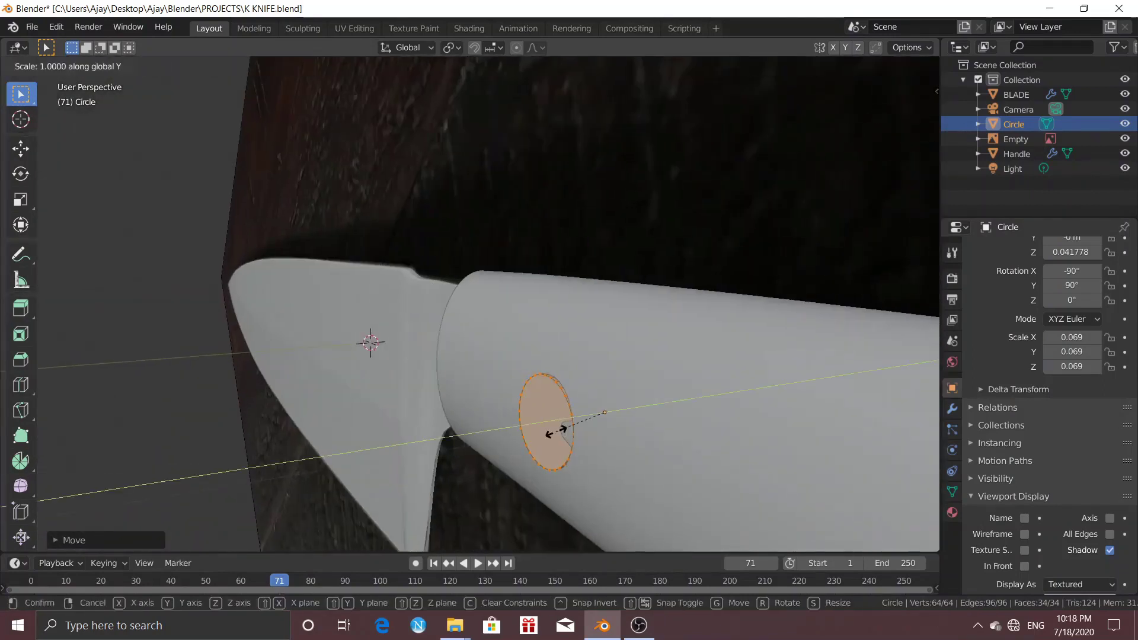
{"action": "right_click", "coordinate": [557, 432]}
Deselect the rivet mesh, leave mesh editing, and return to a see-through front view of the handle.
{"action": "scroll", "coordinate": [432, 317], "scroll_direction": "down", "scroll_amount": 4}
{"action": "key", "text": "KP_1"}
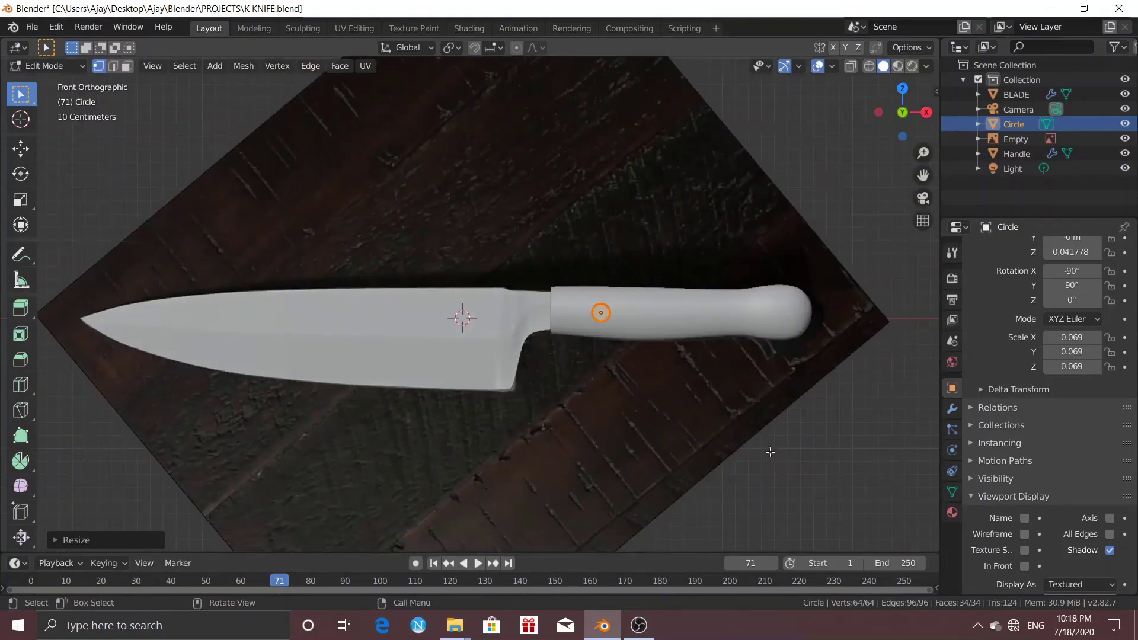
{"action": "scroll", "coordinate": [696, 352], "scroll_direction": "up", "scroll_amount": 5}
{"action": "key", "text": "alt+a"}
{"action": "key", "text": "Tab"}
{"action": "scroll", "coordinate": [697, 349], "scroll_direction": "down", "scroll_amount": 4}
{"action": "scroll", "coordinate": [553, 446], "scroll_direction": "up", "scroll_amount": 5}
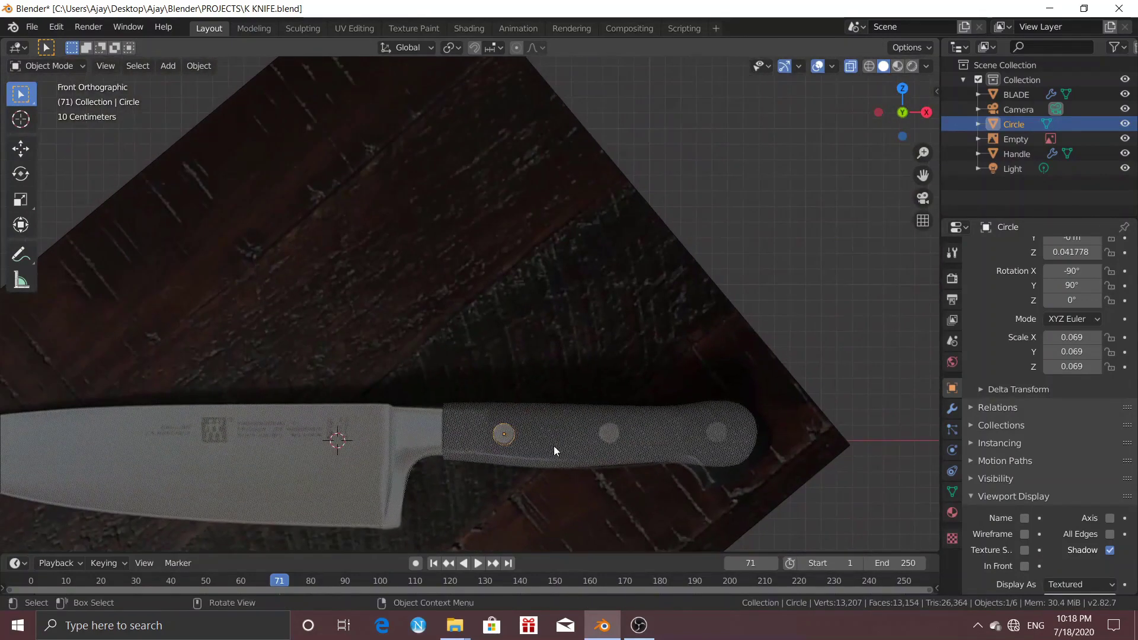
Duplicate the front rivet twice along the handle, about 0.68 m apart, onto the photo's middle and rear rivets.
{"action": "left_click", "coordinate": [435, 293]}
{"action": "left_click", "coordinate": [436, 293]}
{"action": "key", "text": "shift+d"}
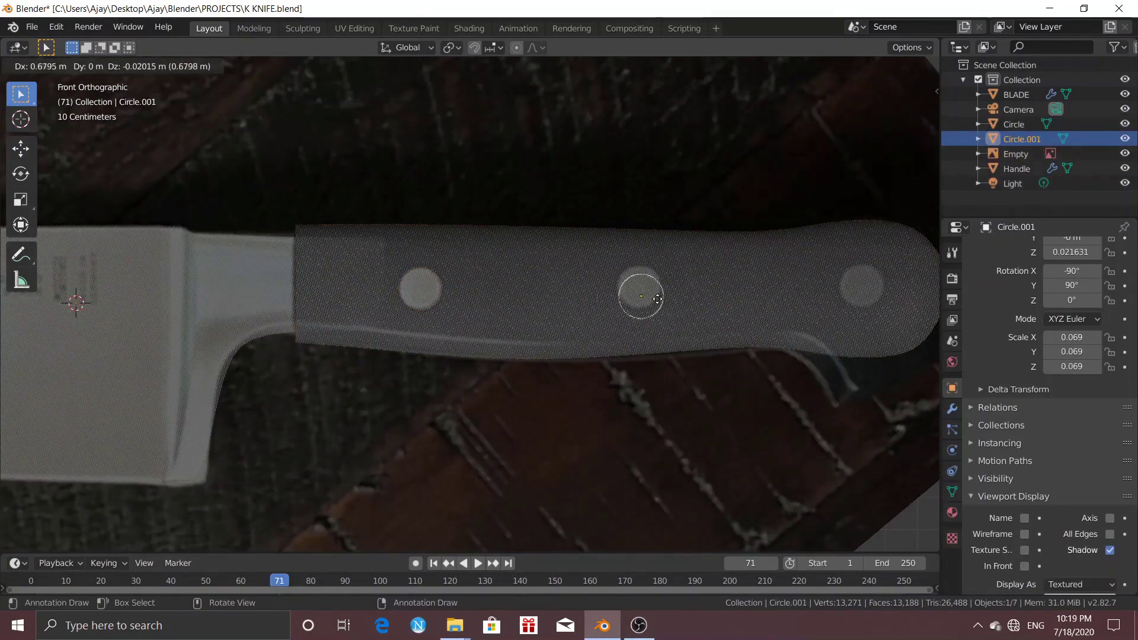
{"action": "left_click", "coordinate": [653, 291]}
{"action": "key", "text": "shift+d"}
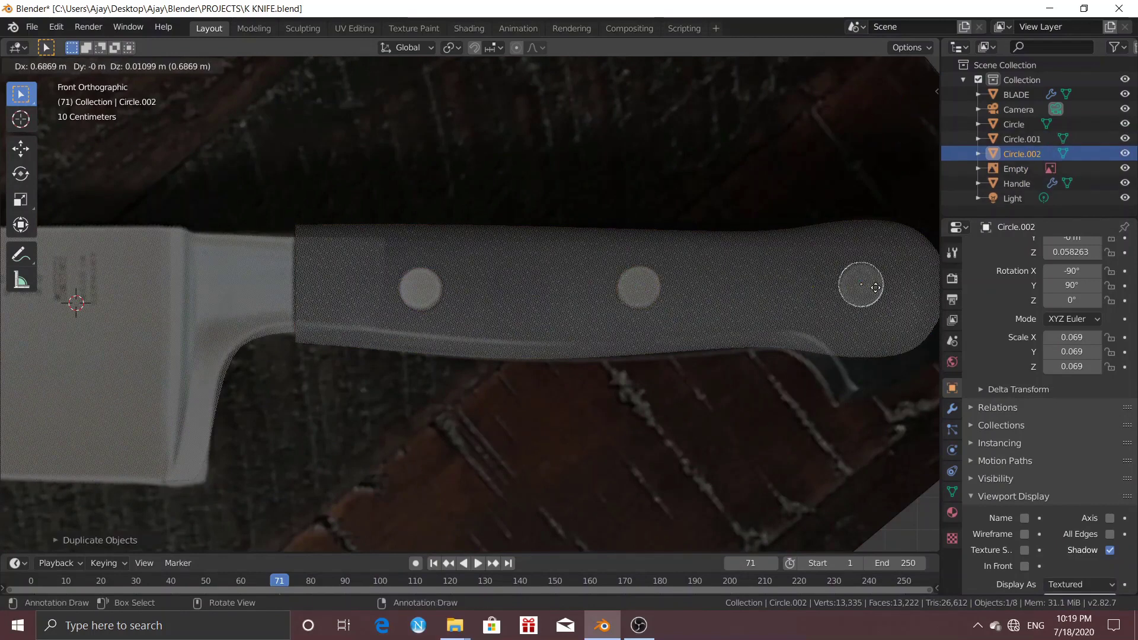
{"action": "left_click", "coordinate": [875, 290]}
Lengthen the rear rivet along Y to a Z scale value of about 0.073 so its caps reach the handle's surface.
{"action": "middle_click_drag", "start_coordinate": [876, 289], "coordinate": [709, 322]}
{"action": "key", "text": "s"}
{"action": "key", "text": "y"}
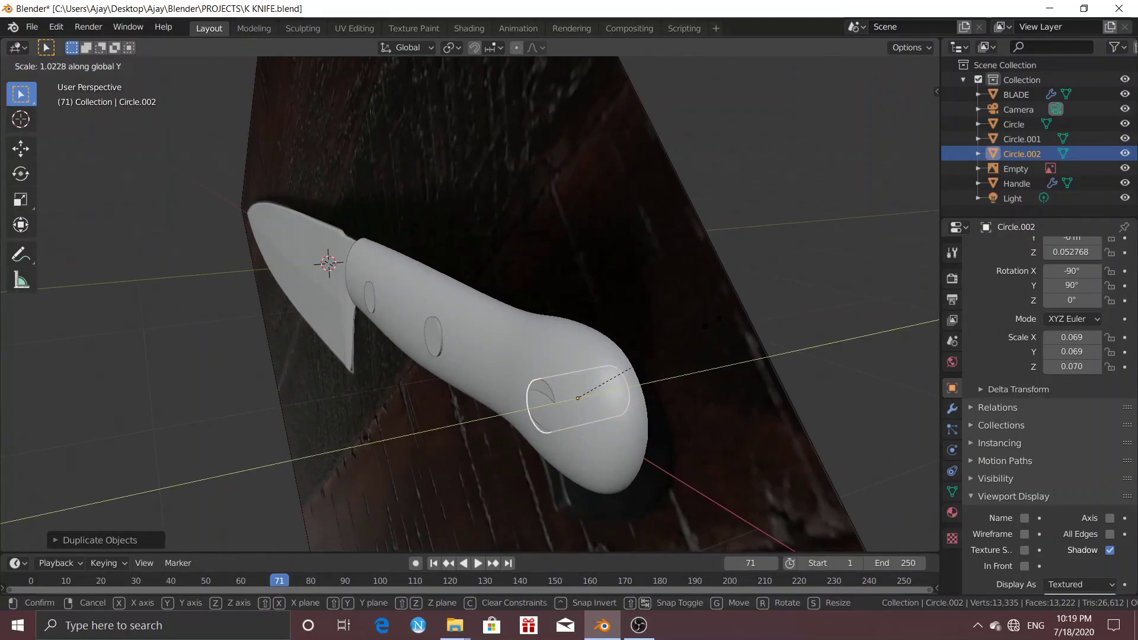
{"action": "left_click", "coordinate": [632, 368]}
{"action": "middle_click_drag", "start_coordinate": [633, 368], "coordinate": [653, 322]}
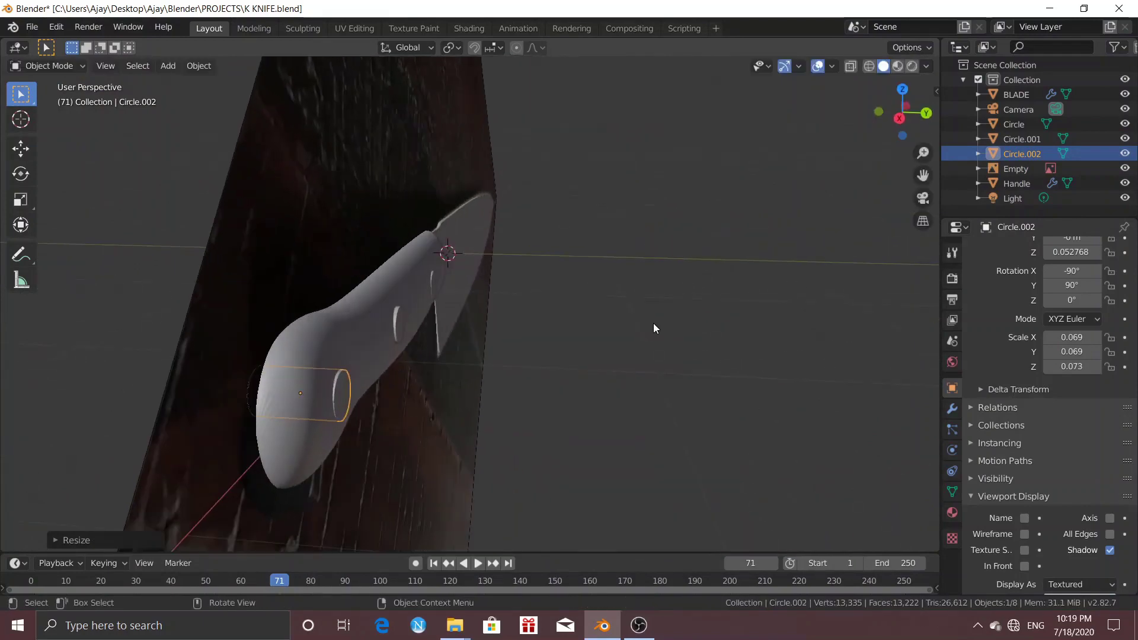
Shorten the middle rivet along Y to a Z scale value of about 0.067 and return to the front view.
{"action": "left_click", "coordinate": [417, 325]}
{"action": "middle_click_drag", "start_coordinate": [417, 326], "coordinate": [482, 335]}
{"action": "scroll", "coordinate": [482, 336], "scroll_direction": "up", "scroll_amount": 3}
{"action": "key", "text": "s"}
{"action": "key", "text": "y"}
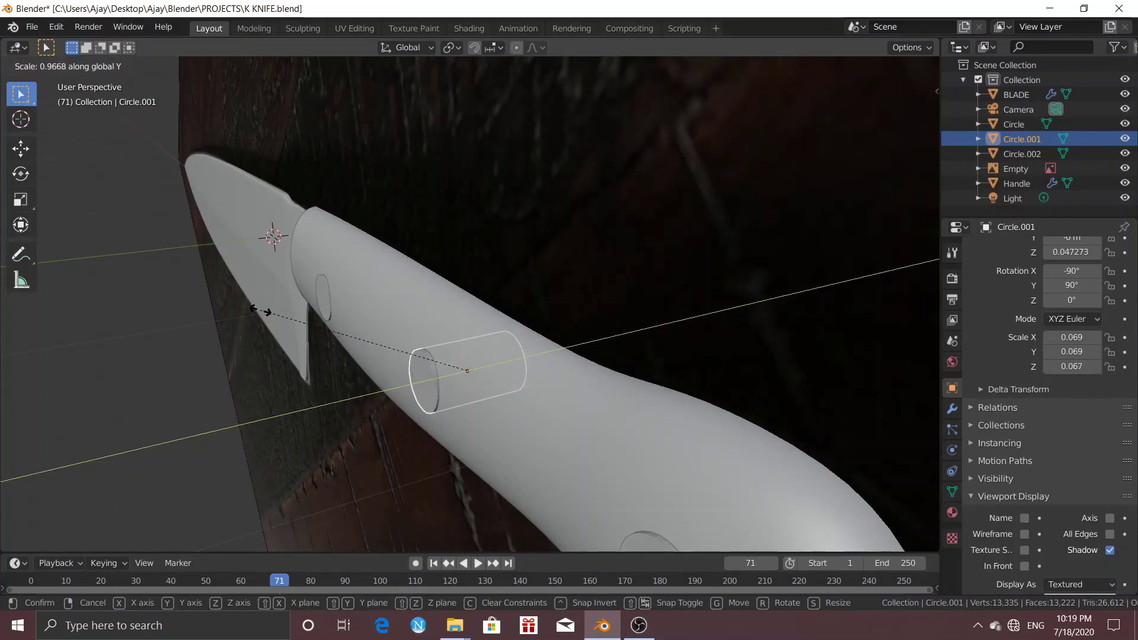
{"action": "left_click", "coordinate": [260, 311]}
{"action": "middle_click_drag", "start_coordinate": [233, 312], "coordinate": [760, 406]}
{"action": "key", "text": "KP_1"}
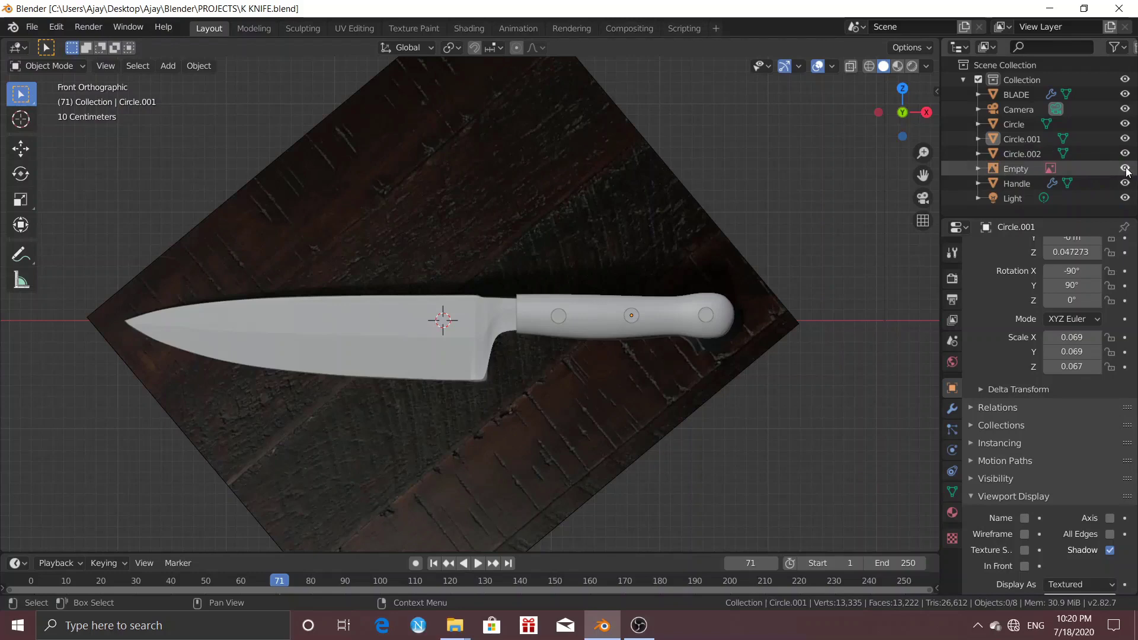
Hide the reference photo, select the blade and switch the viewport to Material Preview shading.
{"action": "left_click", "coordinate": [1125, 168]}
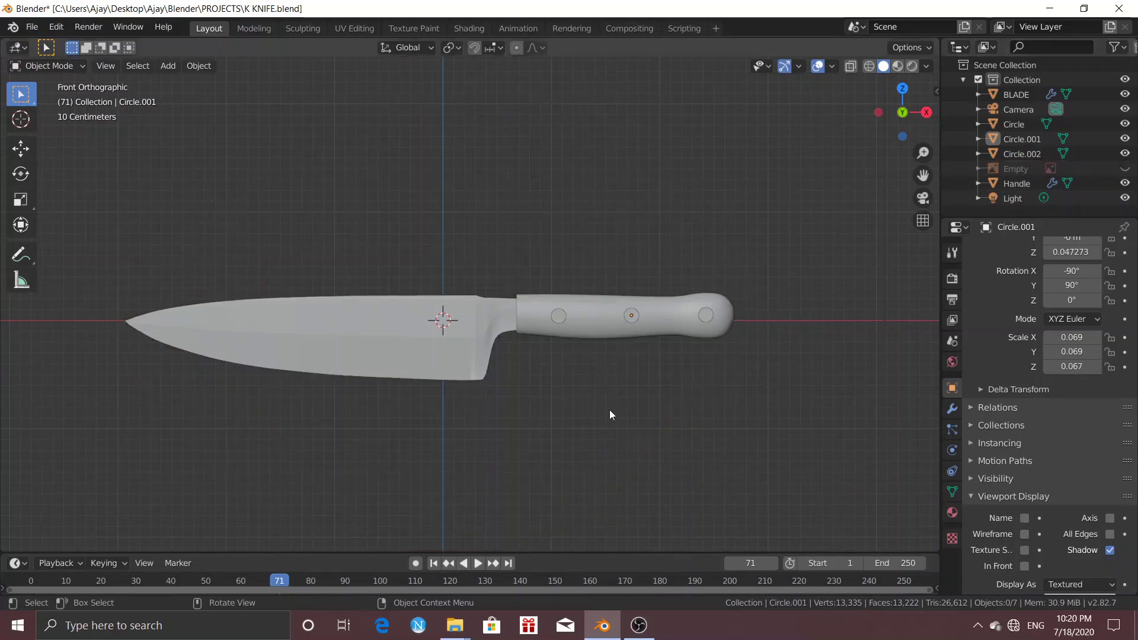
{"action": "left_click", "coordinate": [482, 339]}
{"action": "scroll", "coordinate": [564, 342], "scroll_direction": "down", "scroll_amount": 1}
{"action": "key", "text": "z"}
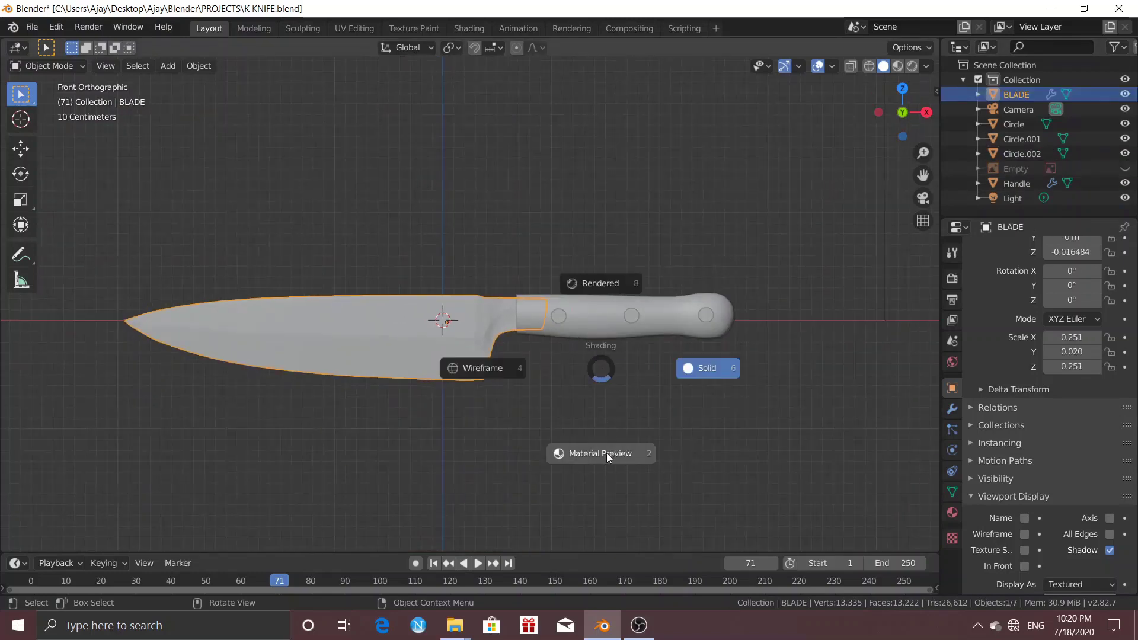
{"action": "left_click", "coordinate": [607, 452]}
Make the blade's material metallic with Metallic 1.000 and Roughness 0.200.
{"action": "left_click", "coordinate": [953, 512]}
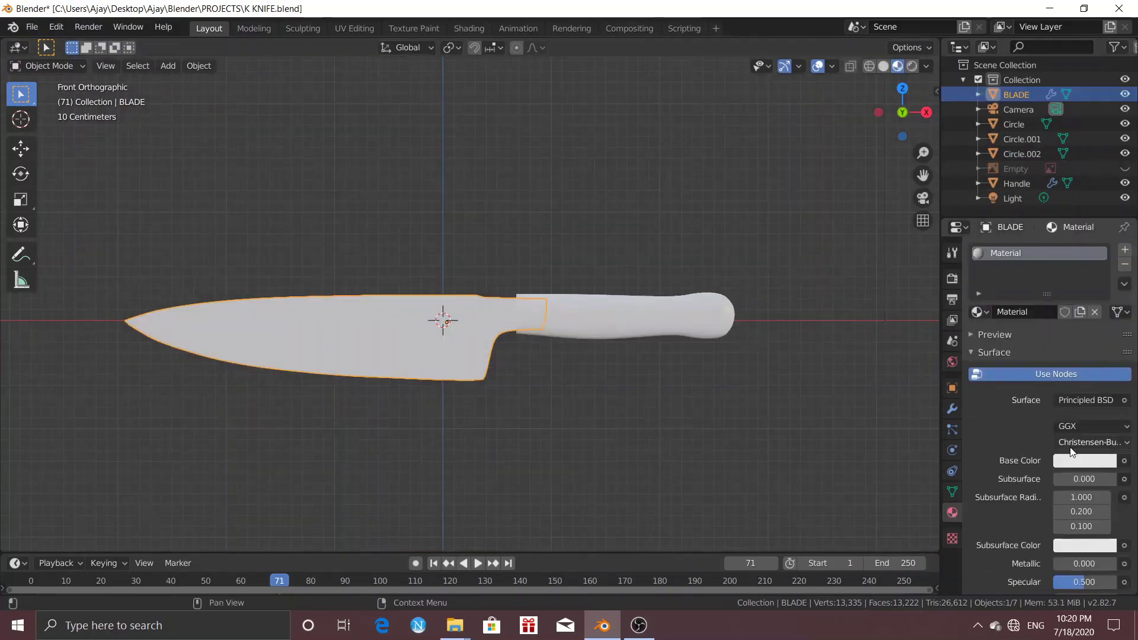
{"action": "scroll", "coordinate": [1074, 468], "scroll_direction": "down", "scroll_amount": 4}
{"action": "left_click_drag", "start_coordinate": [1074, 468], "coordinate": [1067, 524]}
{"action": "key", "text": "Return"}
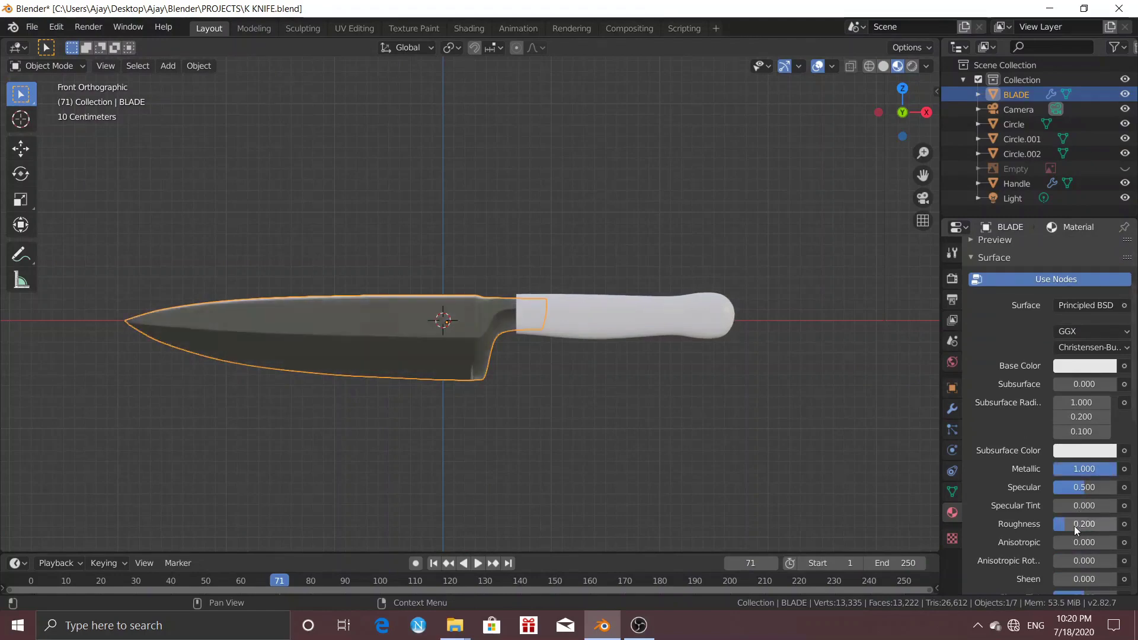
{"action": "middle_click_drag", "start_coordinate": [681, 356], "coordinate": [571, 355]}
{"action": "scroll", "coordinate": [636, 357], "scroll_direction": "up", "scroll_amount": 5}
{"action": "scroll", "coordinate": [652, 380], "scroll_direction": "down", "scroll_amount": 5}
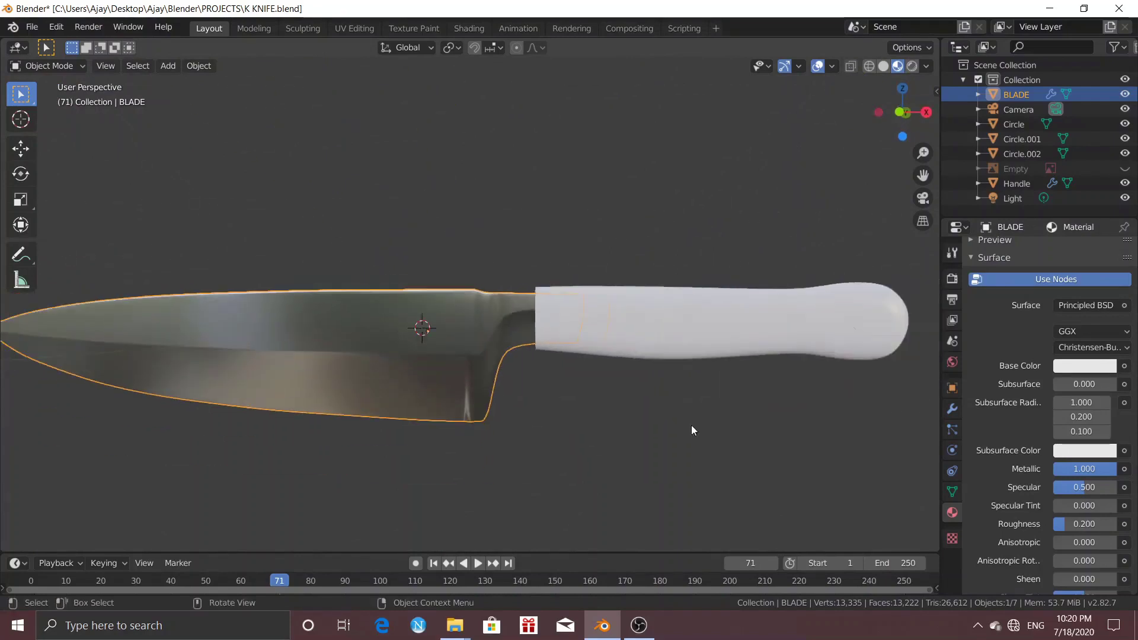
Select the three rivets with the rear one active, apply the blade's existing Material, and deselect everything.
{"action": "left_click", "coordinate": [688, 425]}
{"action": "middle_click_drag", "start_coordinate": [688, 425], "coordinate": [613, 383]}
{"action": "left_click", "coordinate": [582, 355]}
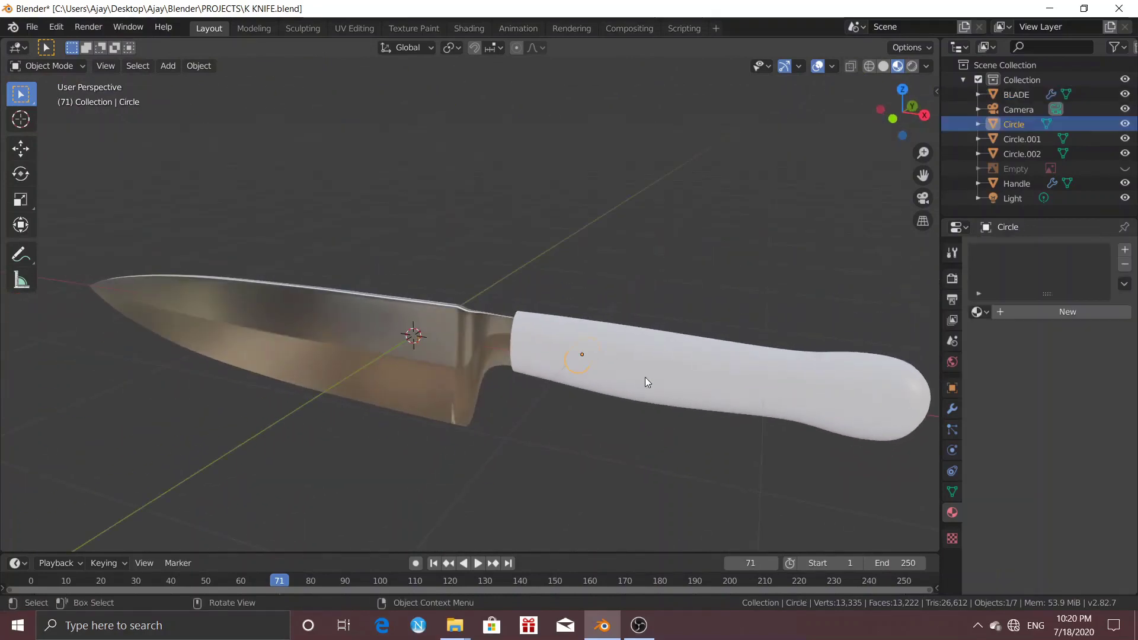
{"action": "left_click", "coordinate": [717, 377], "text": "shift"}
{"action": "left_click", "coordinate": [867, 400], "text": "shift"}
{"action": "left_click", "coordinate": [986, 314]}
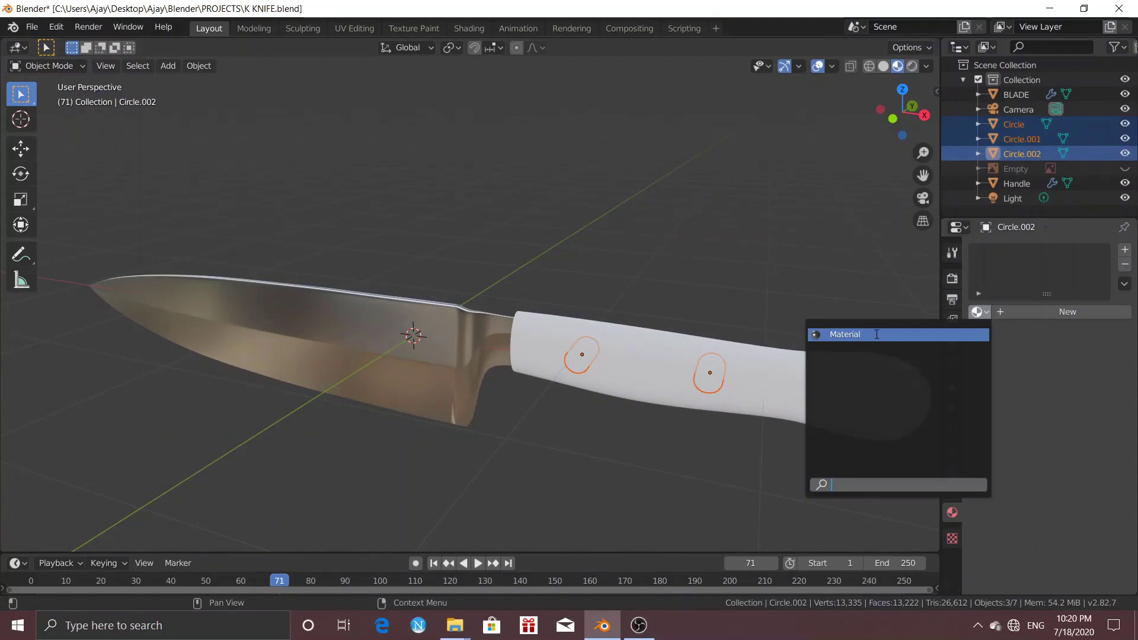
{"action": "left_click", "coordinate": [913, 330]}
{"action": "key", "text": "alt+a"}
Apply the blade's Material to the middle rivet and to the rivet nearest the blade.
{"action": "middle_click_drag", "start_coordinate": [672, 428], "coordinate": [514, 417]}
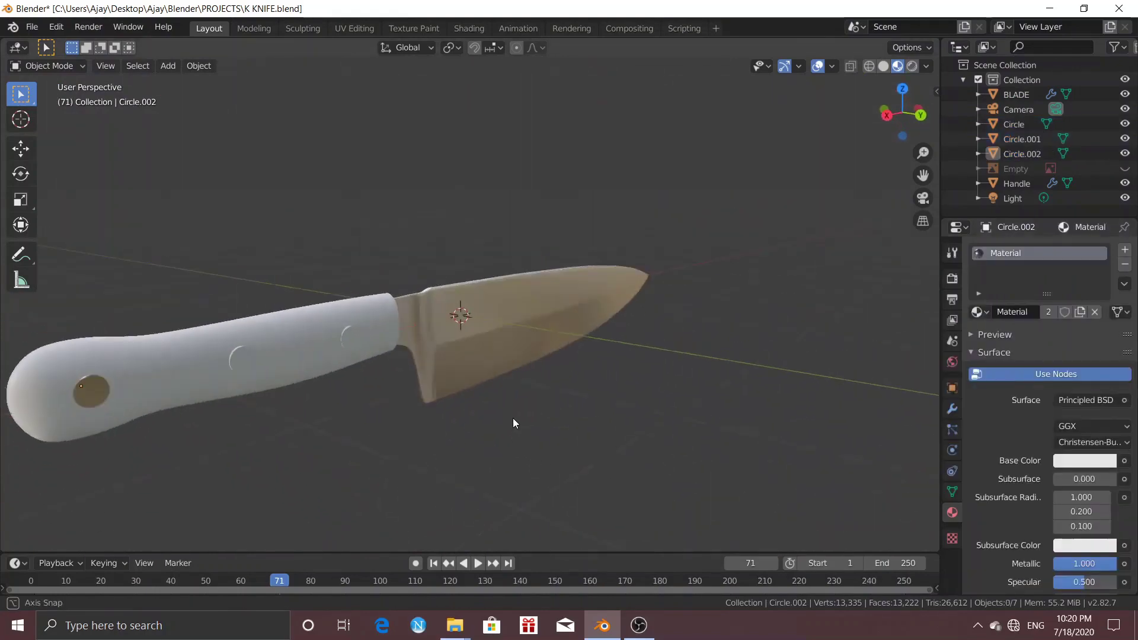
{"action": "scroll", "coordinate": [355, 380], "scroll_direction": "up", "scroll_amount": 3}
{"action": "left_click", "coordinate": [184, 348]}
{"action": "left_click", "coordinate": [980, 314]}
{"action": "left_click", "coordinate": [901, 330]}
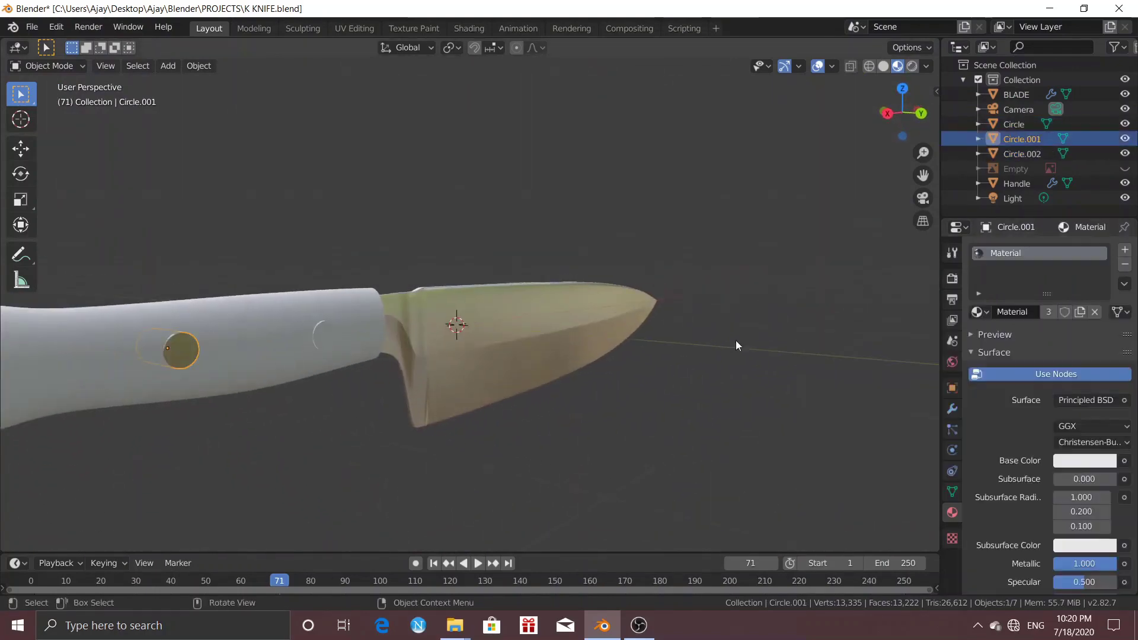
{"action": "left_click", "coordinate": [320, 334]}
{"action": "left_click", "coordinate": [980, 315]}
{"action": "left_click", "coordinate": [889, 332]}
Give the handle a new material with a black base color and adjust its roughness.
{"action": "left_click", "coordinate": [256, 340]}
{"action": "middle_click_drag", "start_coordinate": [256, 340], "coordinate": [771, 385]}
{"action": "left_click", "coordinate": [1076, 312]}
{"action": "left_click", "coordinate": [1085, 460]}
{"action": "left_click_drag", "start_coordinate": [1105, 329], "coordinate": [1105, 359]}
{"action": "scroll", "coordinate": [1079, 501], "scroll_direction": "down", "scroll_amount": 4}
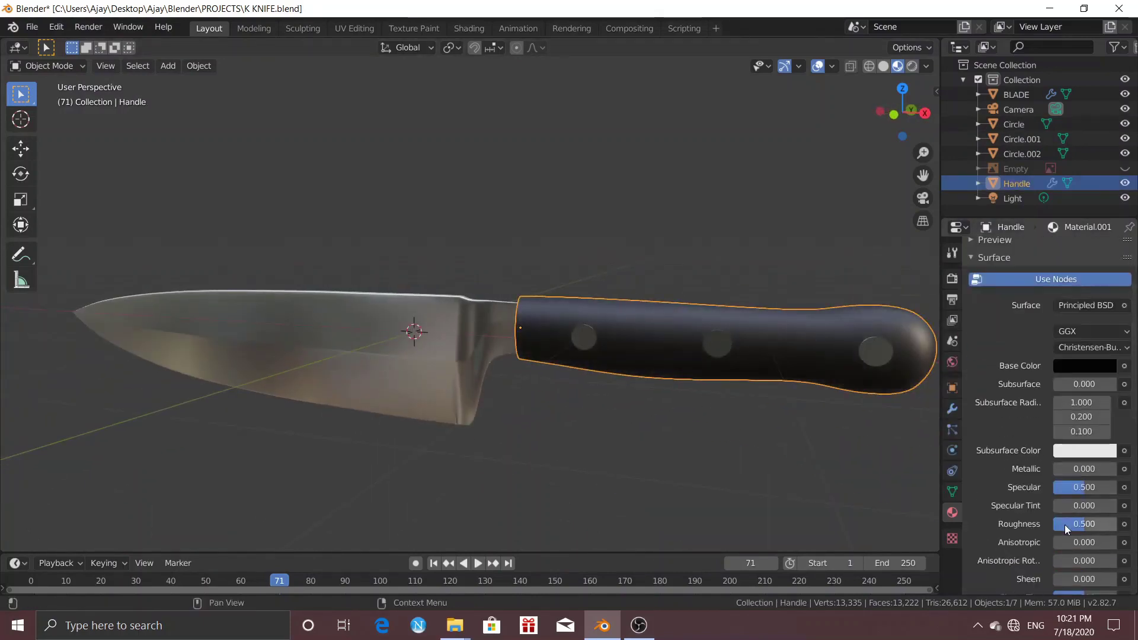
{"action": "left_click_drag", "start_coordinate": [1064, 524], "coordinate": [1077, 525]}
{"action": "left_click", "coordinate": [803, 418]}
{"action": "middle_click_drag", "start_coordinate": [802, 418], "coordinate": [806, 391]}
Add a second material slot to the handle and assign the blade's Material to a ring of faces near the blade end.
{"action": "scroll", "coordinate": [734, 393], "scroll_direction": "up", "scroll_amount": 3}
{"action": "left_click", "coordinate": [678, 324]}
{"action": "key", "text": "Tab"}
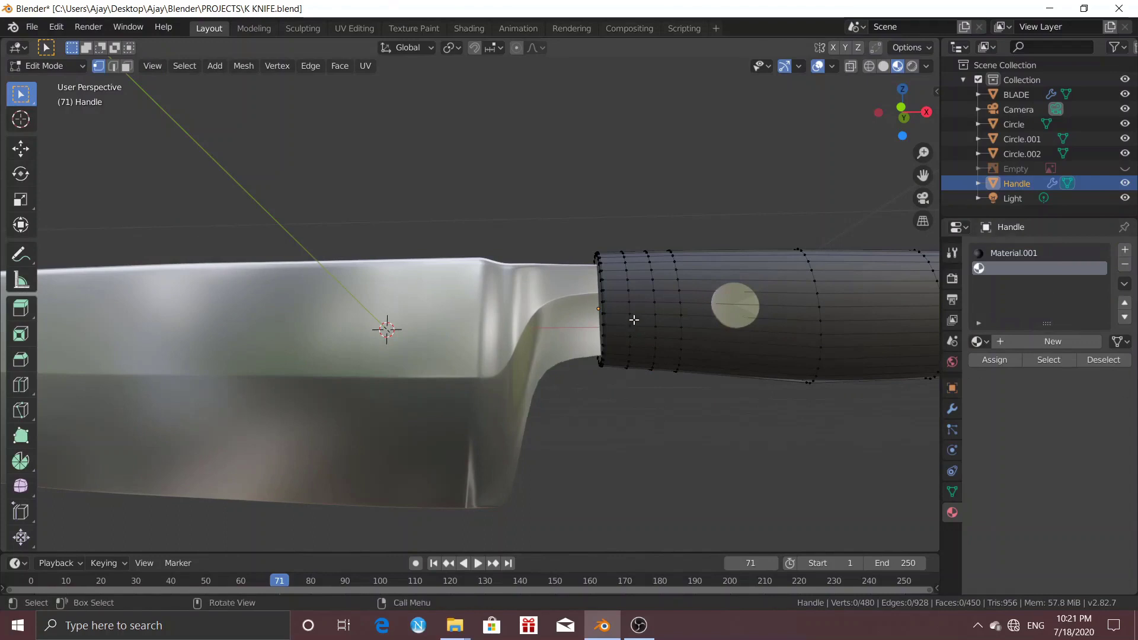
{"action": "left_click", "coordinate": [653, 322], "text": "alt+shift"}
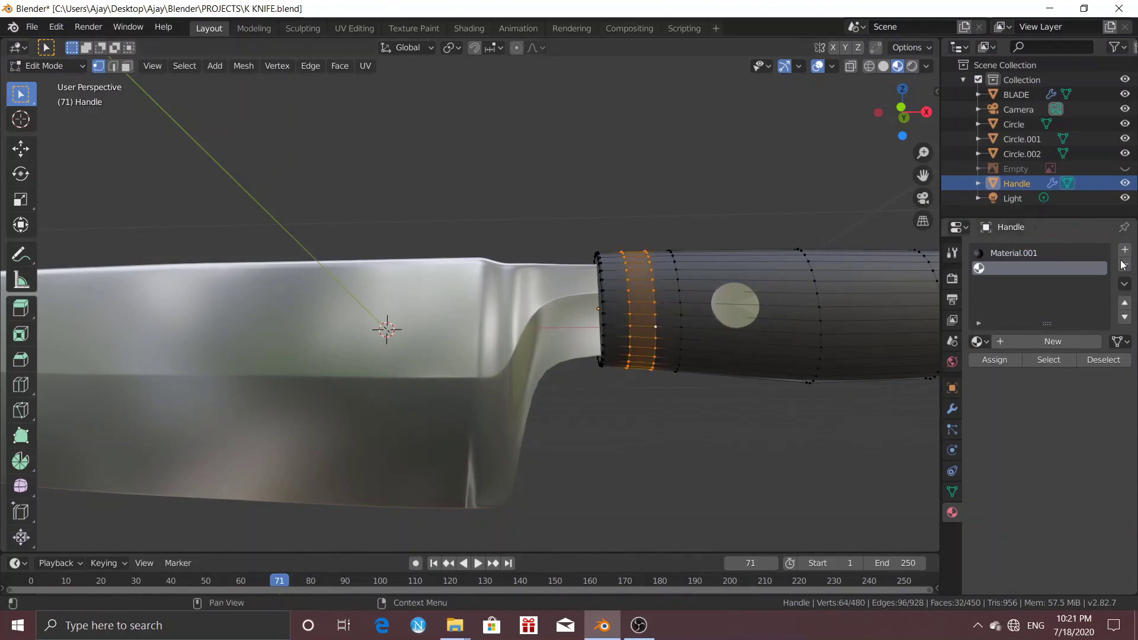
{"action": "left_click", "coordinate": [978, 342]}
{"action": "left_click", "coordinate": [851, 364]}
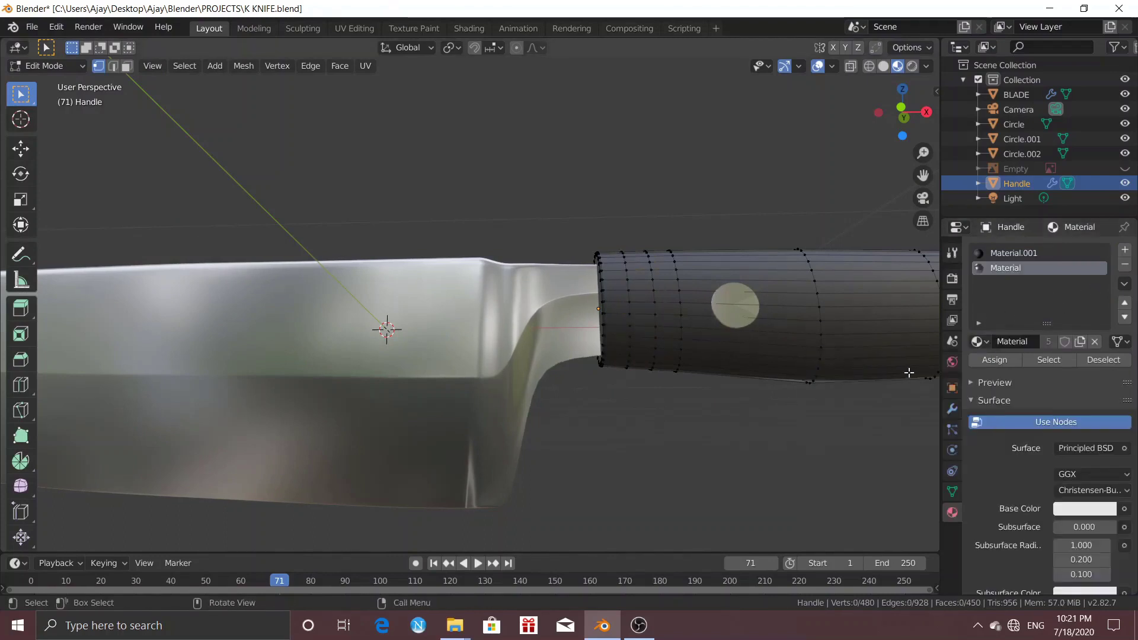
{"action": "left_click", "coordinate": [1001, 361]}
{"action": "left_click", "coordinate": [688, 410]}
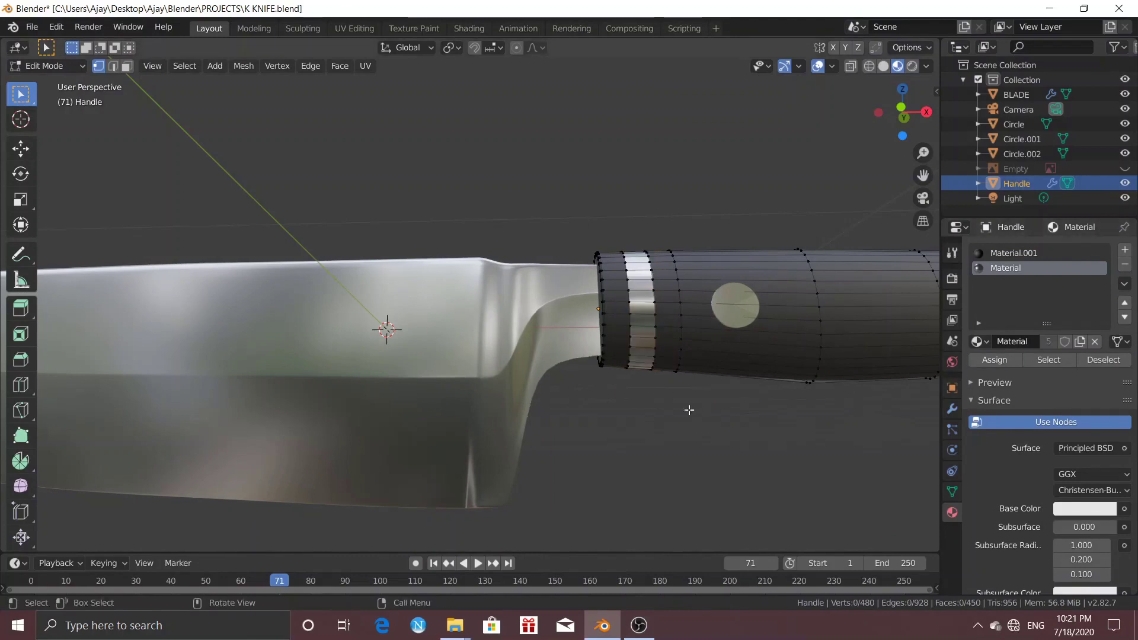
Move the metal band's blade-side edge loop along X toward the blade to widen the band, and leave mesh editing.
{"action": "key", "text": "g"}
{"action": "key", "text": "x"}
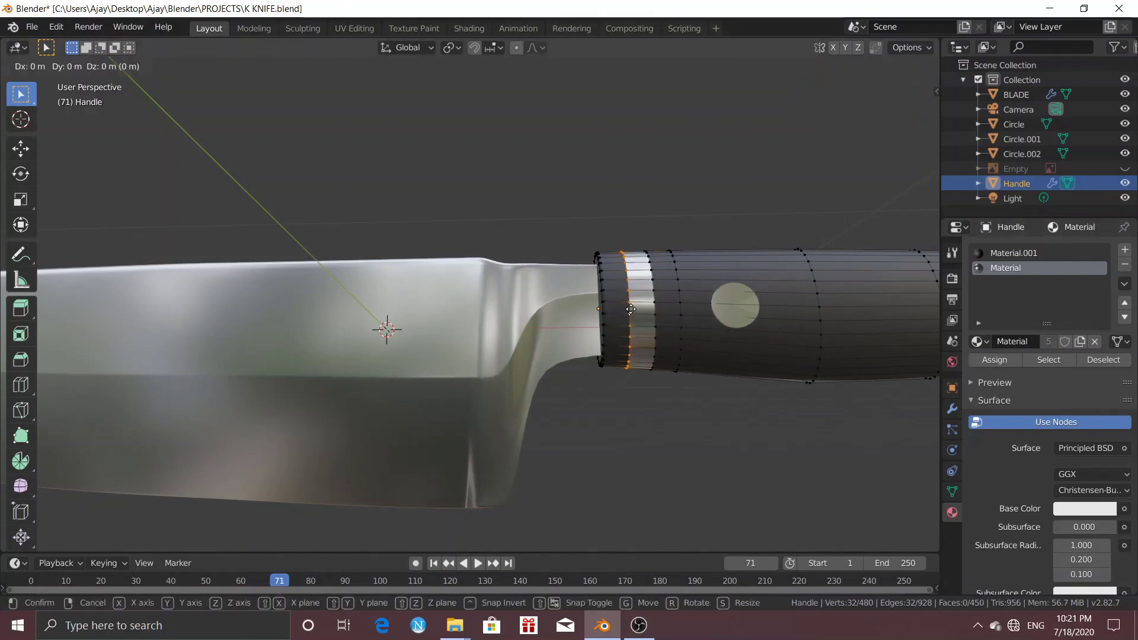
{"action": "left_click", "coordinate": [613, 310]}
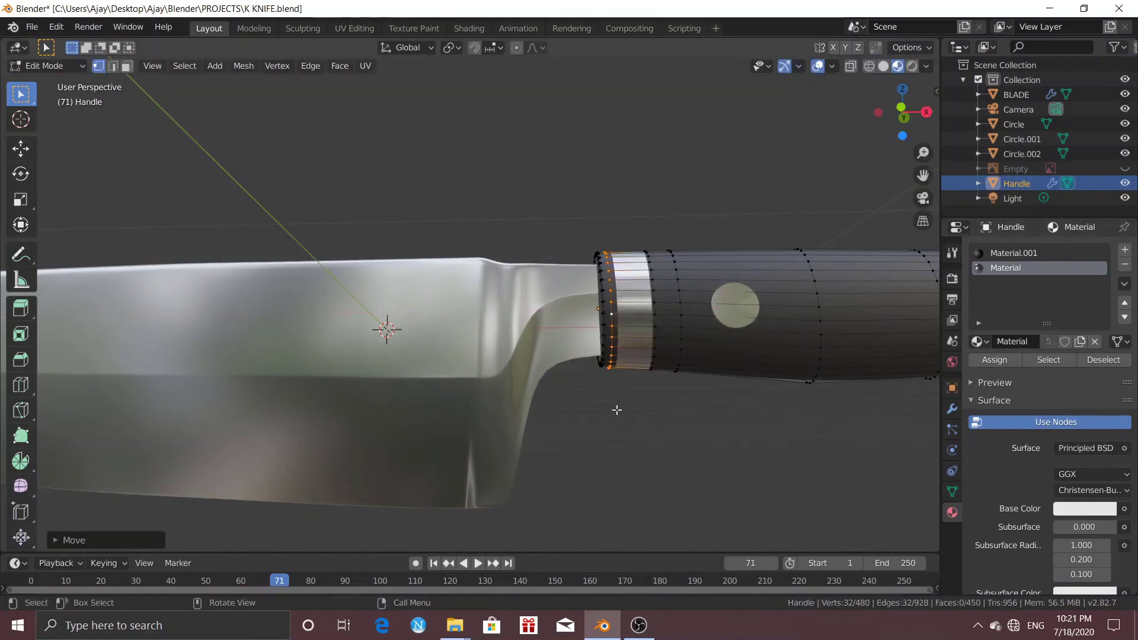
{"action": "scroll", "coordinate": [616, 409], "scroll_direction": "down", "scroll_amount": 4}
{"action": "key", "text": "Tab"}
Open the blade's mesh in face selection and select the strip of cutting-edge faces from heel to tip on one side.
{"action": "middle_click_drag", "start_coordinate": [617, 414], "coordinate": [472, 384]}
{"action": "left_click", "coordinate": [483, 405]}
{"action": "scroll", "coordinate": [486, 406], "scroll_direction": "down", "scroll_amount": 3}
{"action": "key", "text": "Tab"}
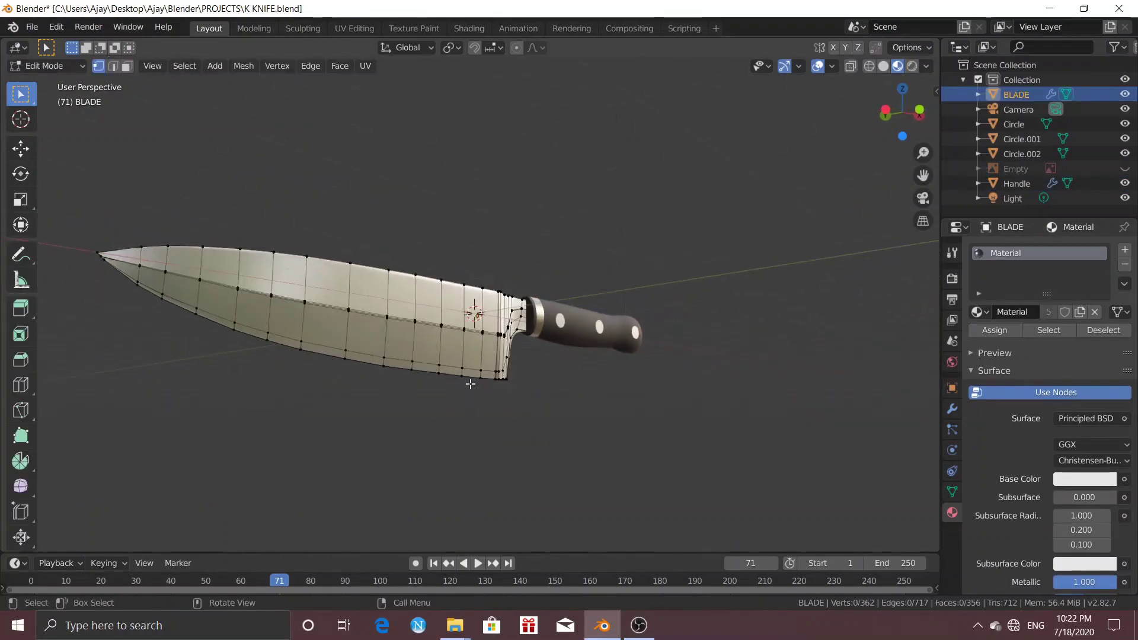
{"action": "scroll", "coordinate": [489, 407], "scroll_direction": "up", "scroll_amount": 5}
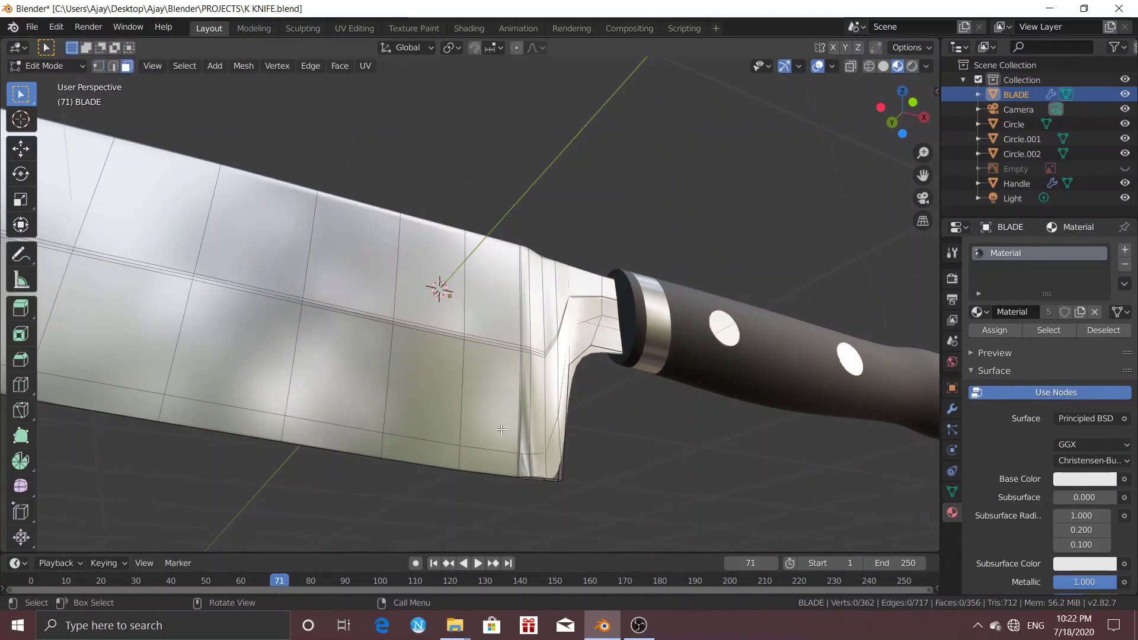
{"action": "left_click", "coordinate": [241, 421], "text": "ctrl"}
{"action": "scroll", "coordinate": [231, 415], "scroll_direction": "down", "scroll_amount": 3}
{"action": "middle_click_drag", "start_coordinate": [231, 414], "coordinate": [191, 379]}
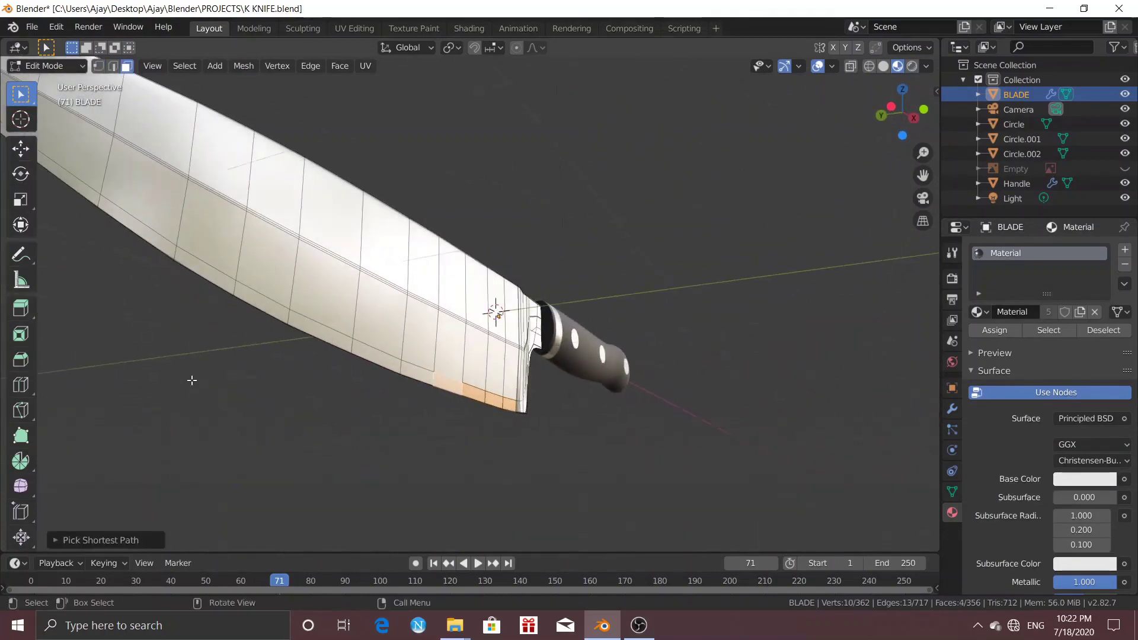
{"action": "left_click", "coordinate": [158, 241], "text": "ctrl"}
{"action": "scroll", "coordinate": [157, 243], "scroll_direction": "down", "scroll_amount": 3}
{"action": "middle_click_drag", "start_coordinate": [158, 244], "coordinate": [148, 269]}
{"action": "scroll", "coordinate": [201, 296], "scroll_direction": "up", "scroll_amount": 3}
{"action": "middle_click_drag", "start_coordinate": [268, 328], "coordinate": [297, 346]}
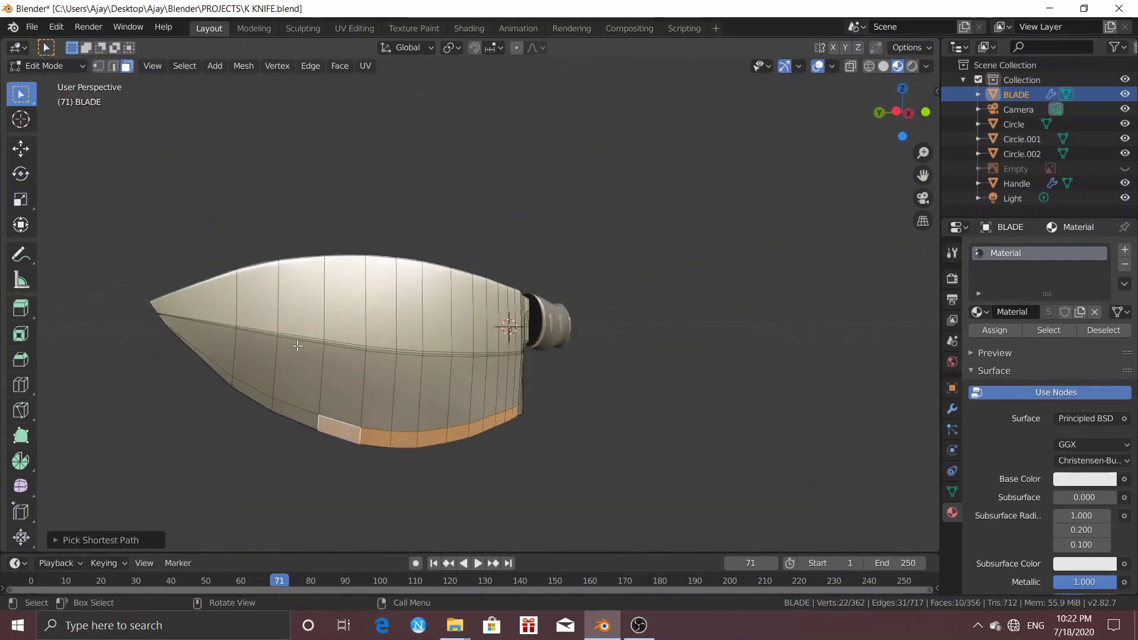
{"action": "left_click", "coordinate": [208, 360], "text": "ctrl"}
Extend the selection along the cutting-edge faces on the blade's other side, from the tip back to the heel.
{"action": "scroll", "coordinate": [208, 359], "scroll_direction": "up", "scroll_amount": 3}
{"action": "middle_click_drag", "start_coordinate": [208, 360], "coordinate": [234, 348]}
{"action": "scroll", "coordinate": [237, 349], "scroll_direction": "down", "scroll_amount": 3}
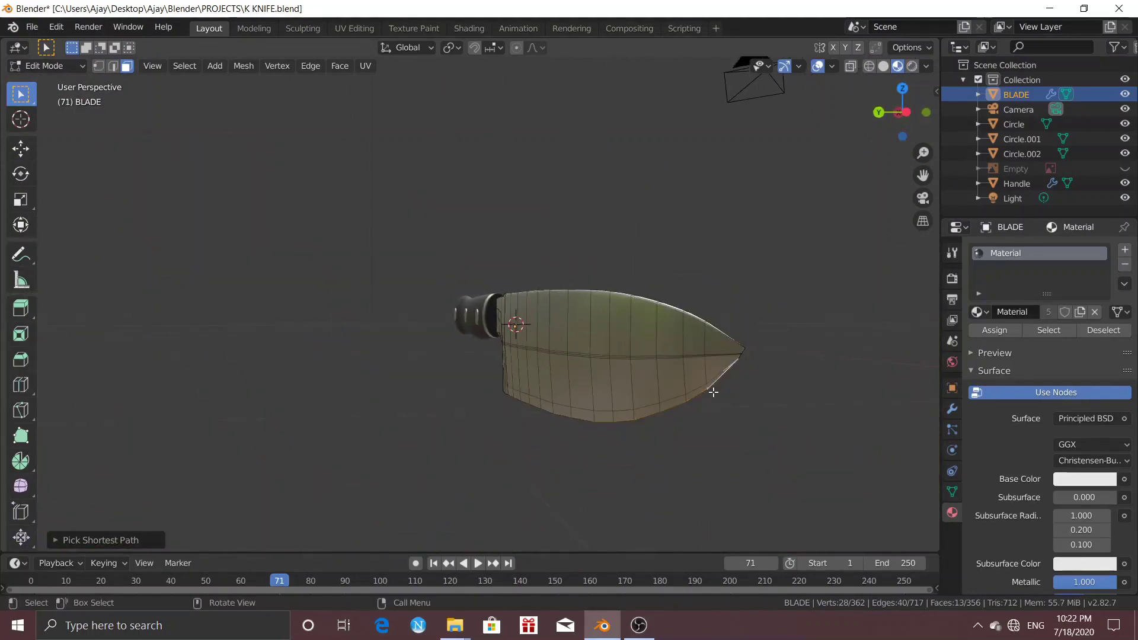
{"action": "left_click", "coordinate": [645, 412], "text": "ctrl"}
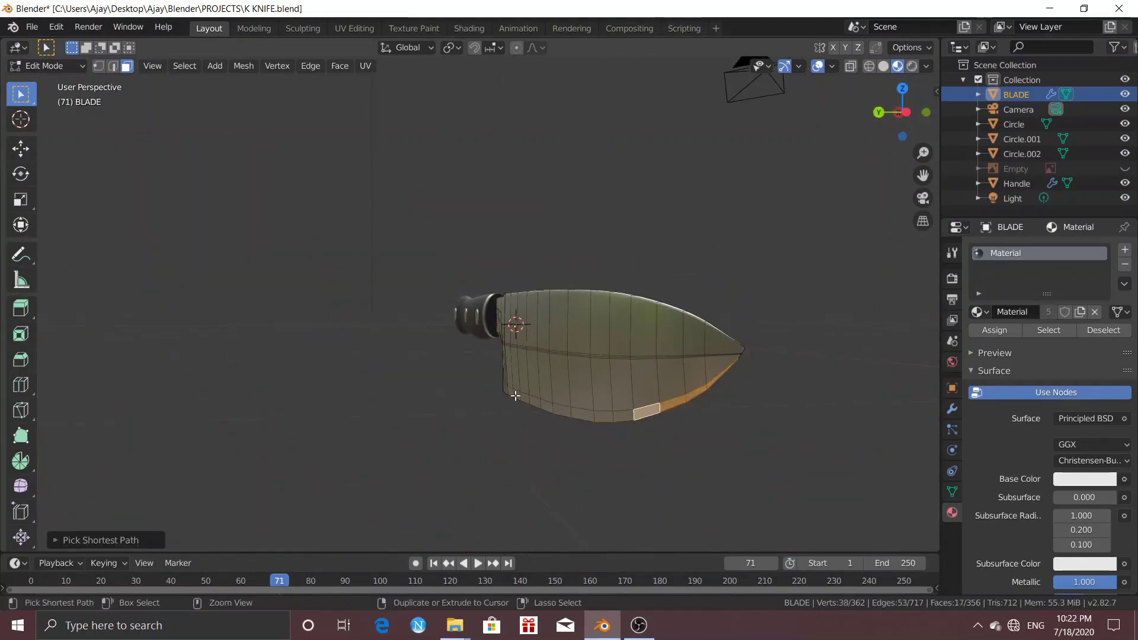
{"action": "middle_click_drag", "start_coordinate": [515, 396], "coordinate": [450, 415]}
{"action": "left_click", "coordinate": [510, 392], "text": "ctrl"}
Add a new blade material with Metallic 0.807 and Roughness 0.812, and assign it to the selected cutting-edge faces.
{"action": "left_click", "coordinate": [1124, 252]}
{"action": "left_click", "coordinate": [1031, 342]}
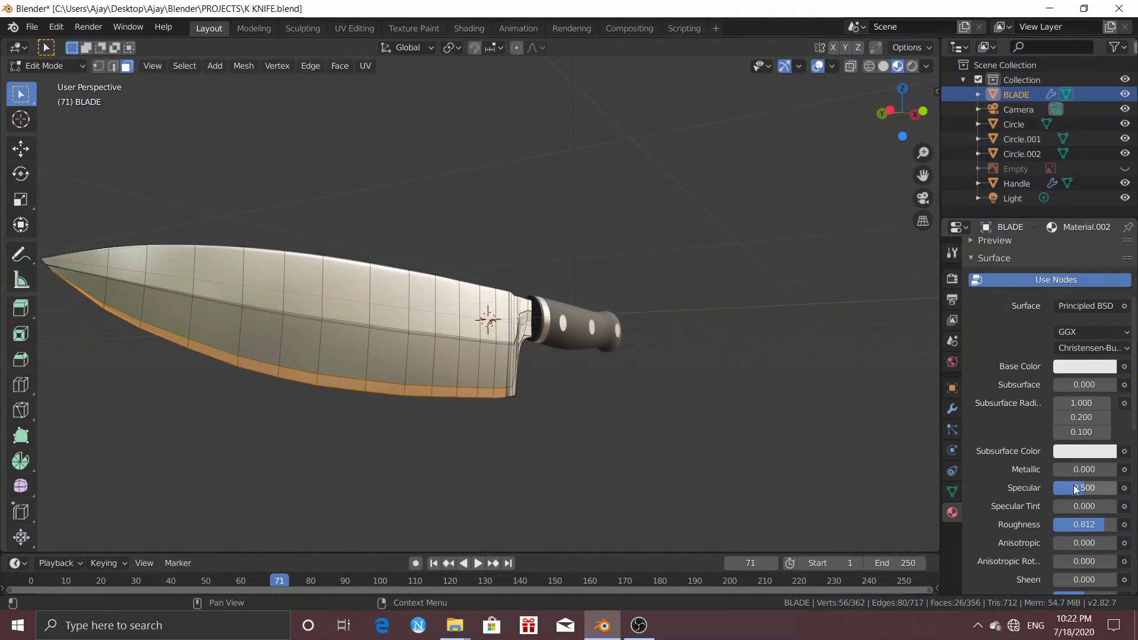
{"action": "scroll", "coordinate": [1008, 332], "scroll_direction": "up", "scroll_amount": 3}
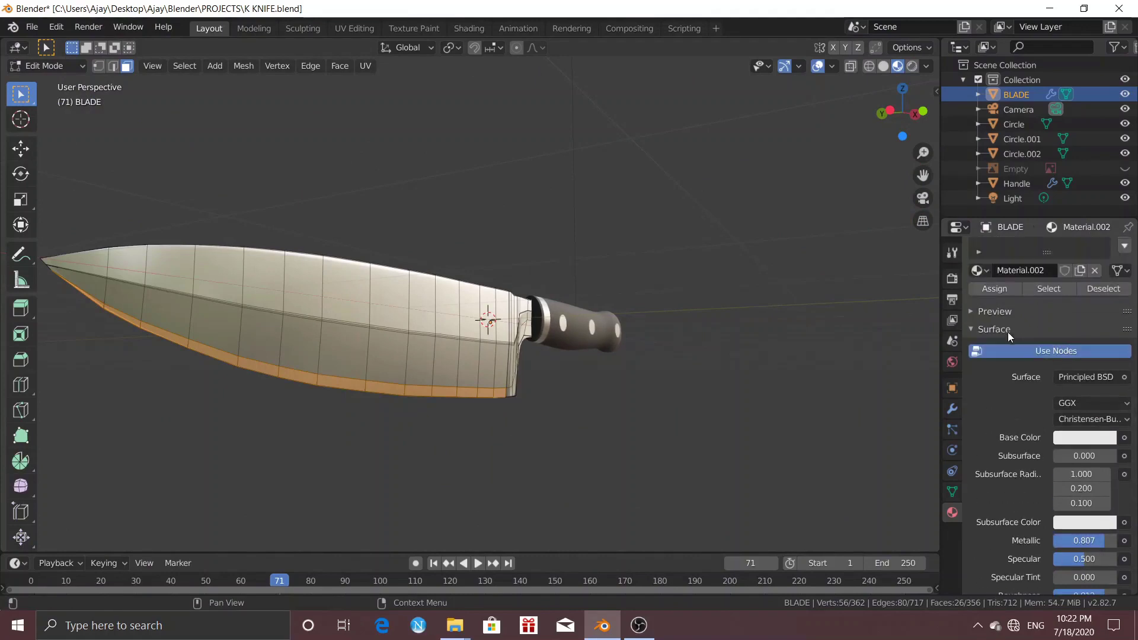
{"action": "left_click", "coordinate": [994, 289]}
{"action": "left_click", "coordinate": [533, 419]}
Set the cutting-edge material's Metallic to 0.789 and Roughness to 0.518, and leave mesh editing.
{"action": "middle_click_drag", "start_coordinate": [533, 419], "coordinate": [419, 447]}
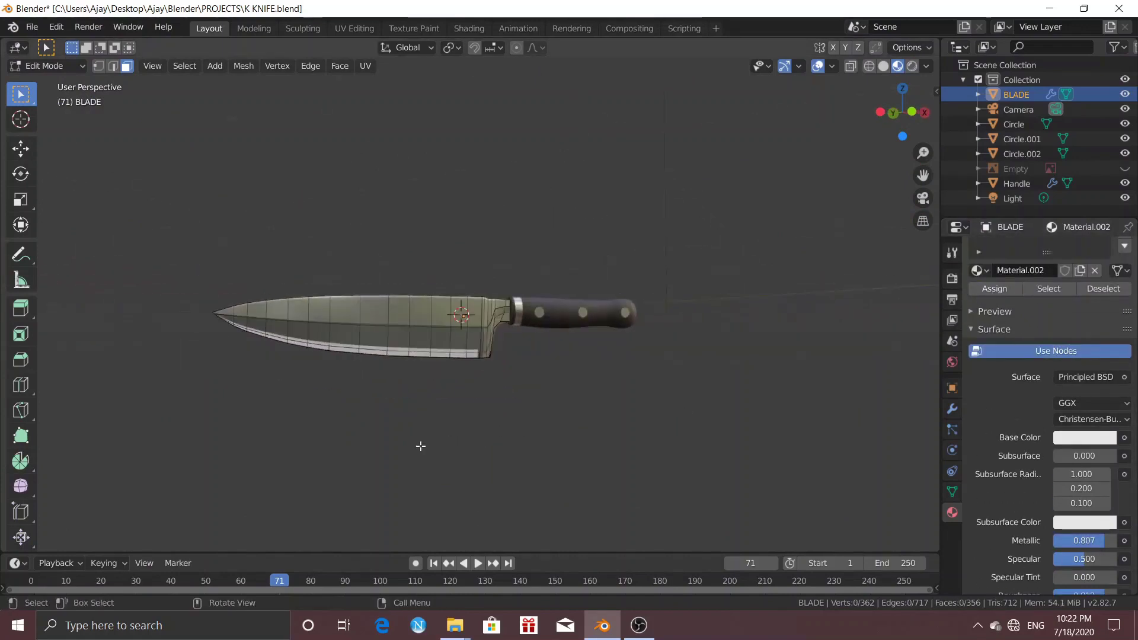
{"action": "scroll", "coordinate": [419, 447], "scroll_direction": "up", "scroll_amount": 3}
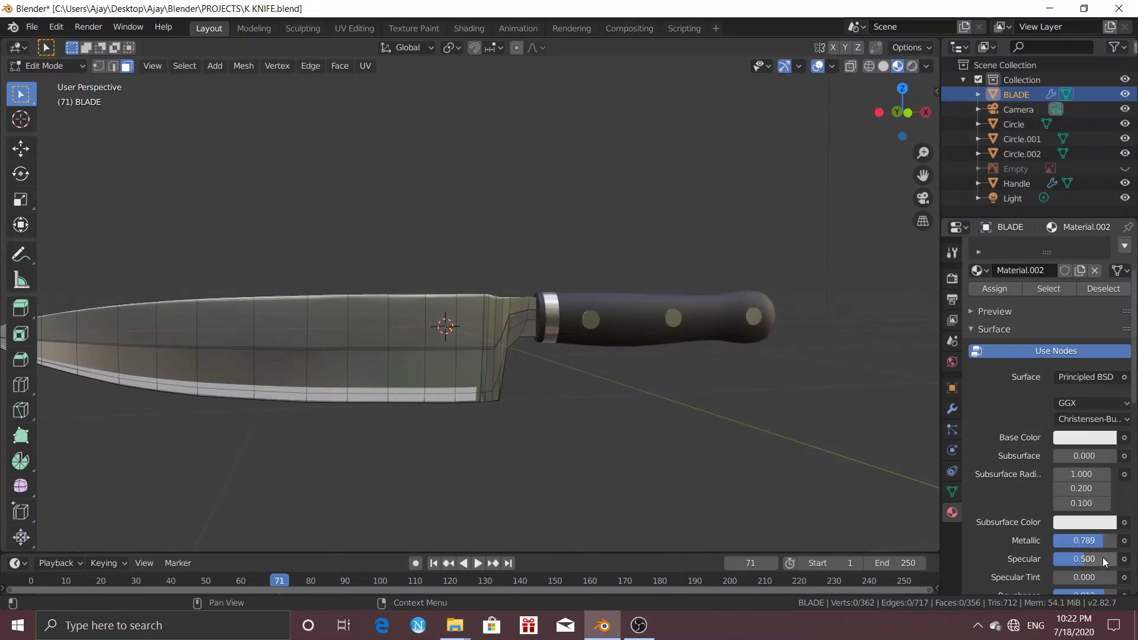
{"action": "scroll", "coordinate": [1103, 558], "scroll_direction": "down", "scroll_amount": 1}
{"action": "left_click_drag", "start_coordinate": [1093, 572], "coordinate": [1079, 572]}
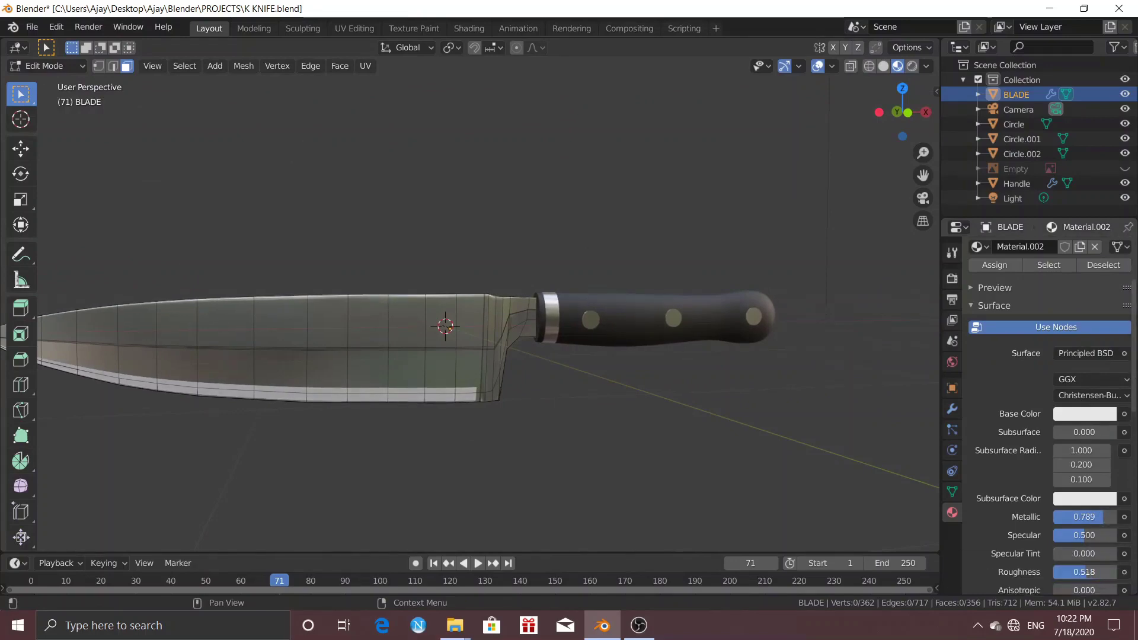
{"action": "middle_click_drag", "start_coordinate": [564, 394], "coordinate": [490, 402]}
{"action": "key", "text": "Tab"}
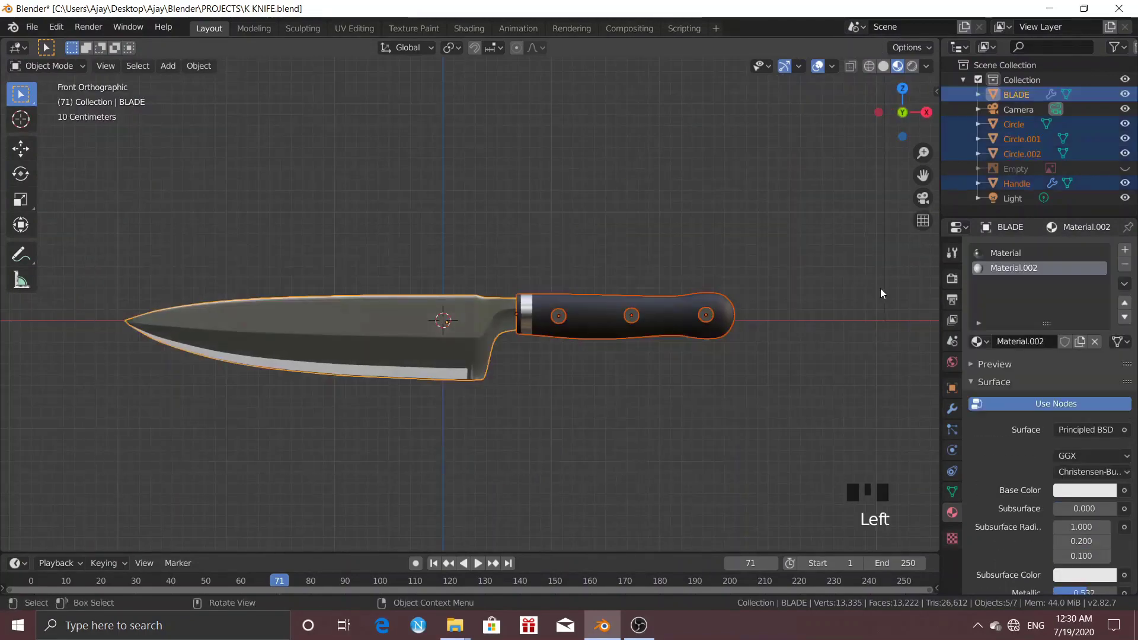
Move the selected blade, handle and rivets into a new collection named "Knirfe" and hide that collection in the viewport.
{"action": "key", "text": "m"}
{"action": "left_click", "coordinate": [841, 287]}
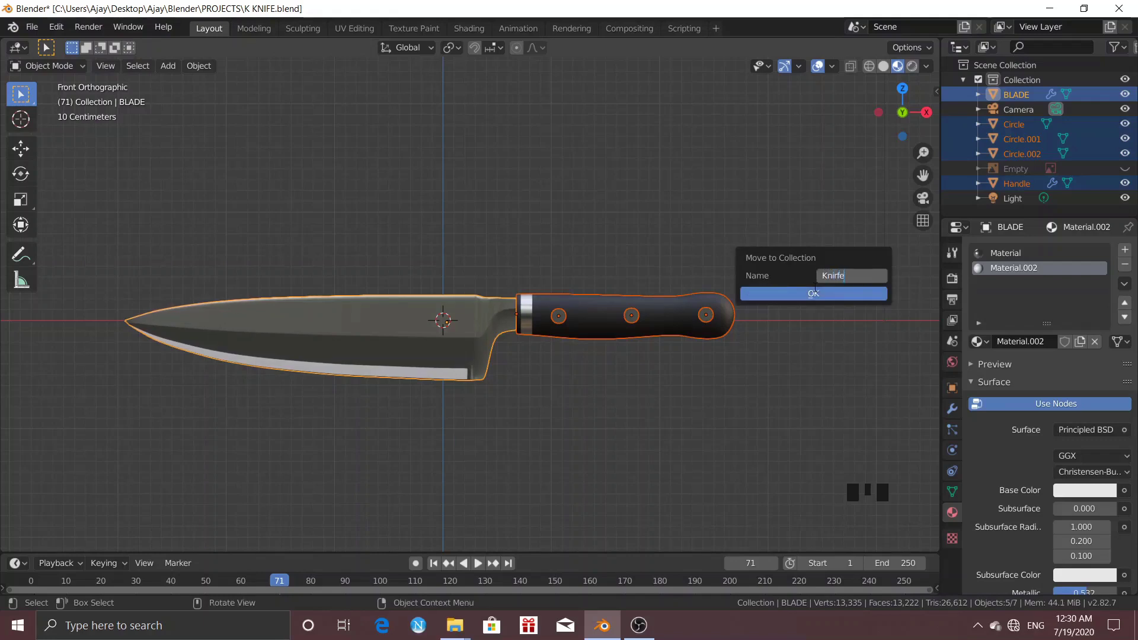
{"action": "left_click", "coordinate": [814, 293]}
{"action": "left_click", "coordinate": [1125, 139]}
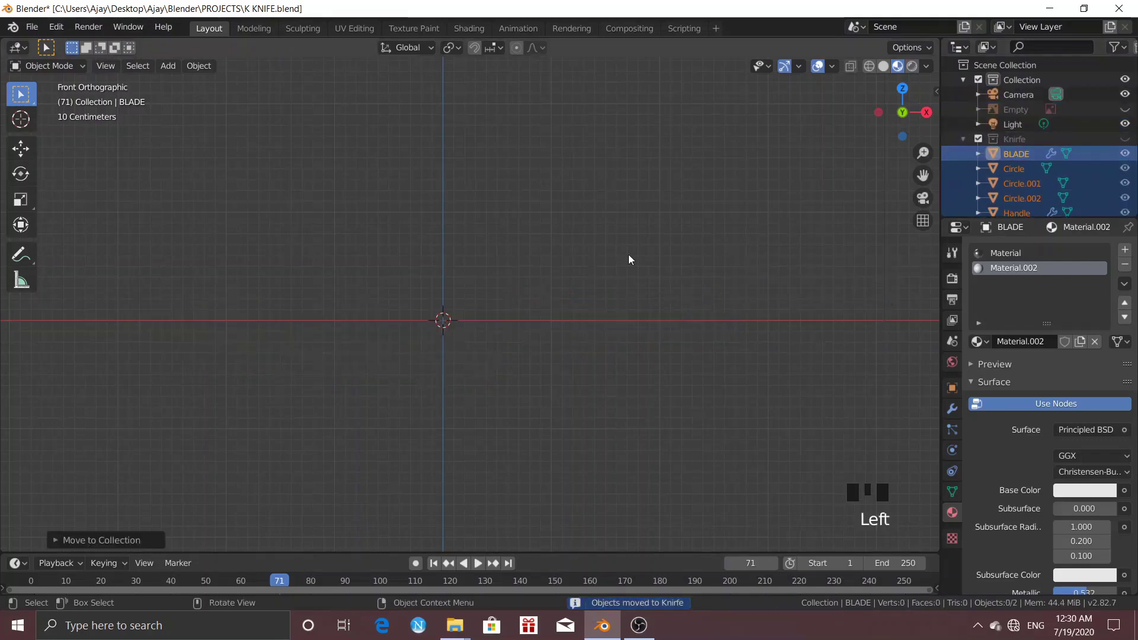
Add a mesh plane at the origin in top view and stretch it along X into a wide rectangle.
{"action": "key", "text": "KP_7"}
{"action": "key", "text": "shift+a"}
{"action": "mouse_move", "coordinate": [564, 301]}
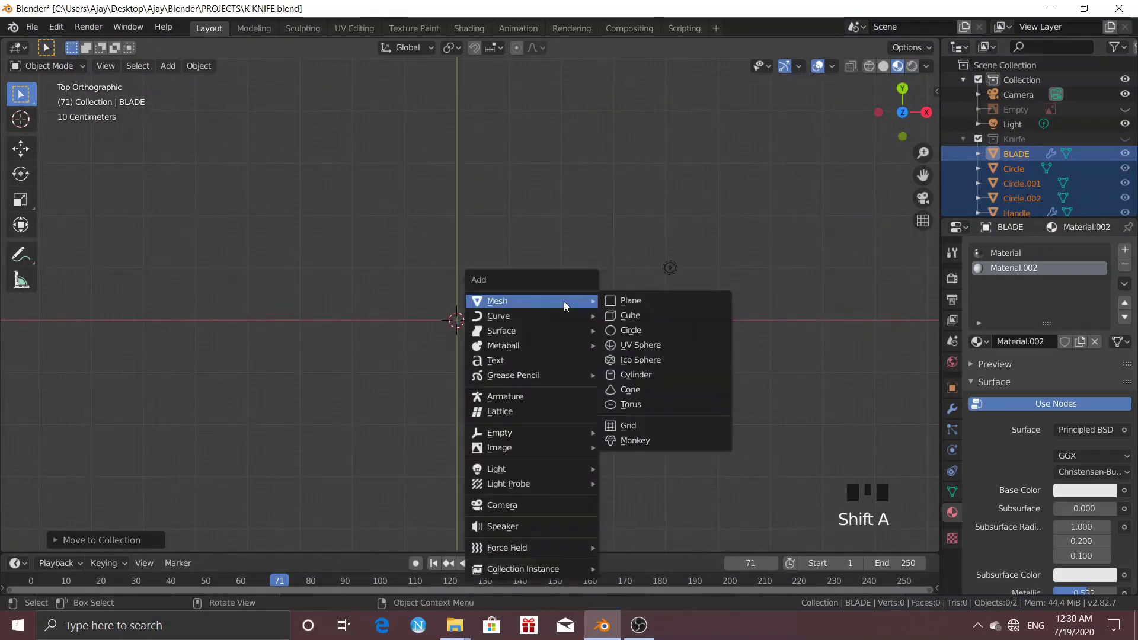
{"action": "left_click", "coordinate": [631, 301]}
{"action": "key", "text": "s"}
{"action": "key", "text": "x"}
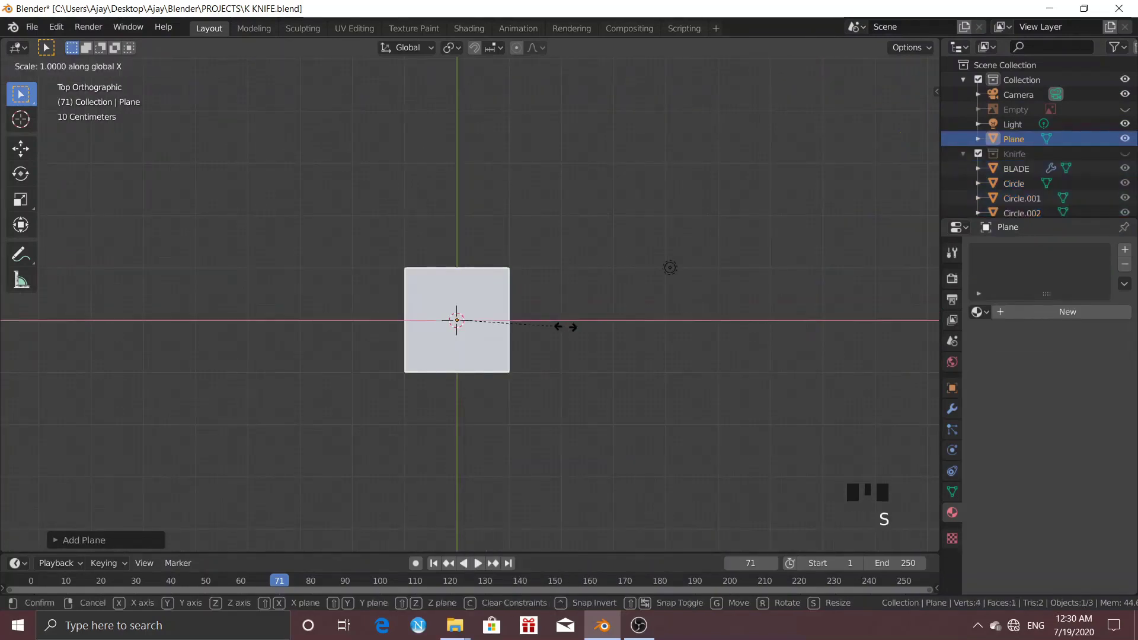
{"action": "left_click", "coordinate": [628, 333]}
Enlarge the rectangular plane uniformly and extrude its face upward about 0.23 m to form a board.
{"action": "middle_click_drag", "start_coordinate": [632, 333], "coordinate": [622, 278]}
{"action": "scroll", "coordinate": [613, 263], "scroll_direction": "up", "scroll_amount": 3}
{"action": "key", "text": "s"}
{"action": "left_click", "coordinate": [765, 333]}
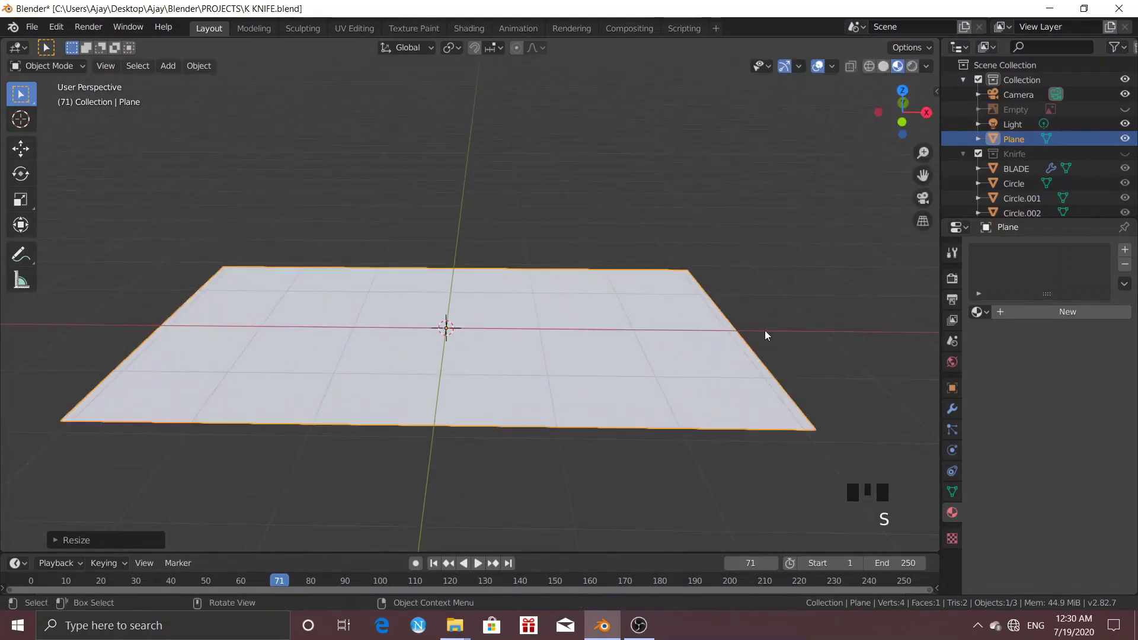
{"action": "key", "text": "Tab"}
{"action": "key", "text": "e"}
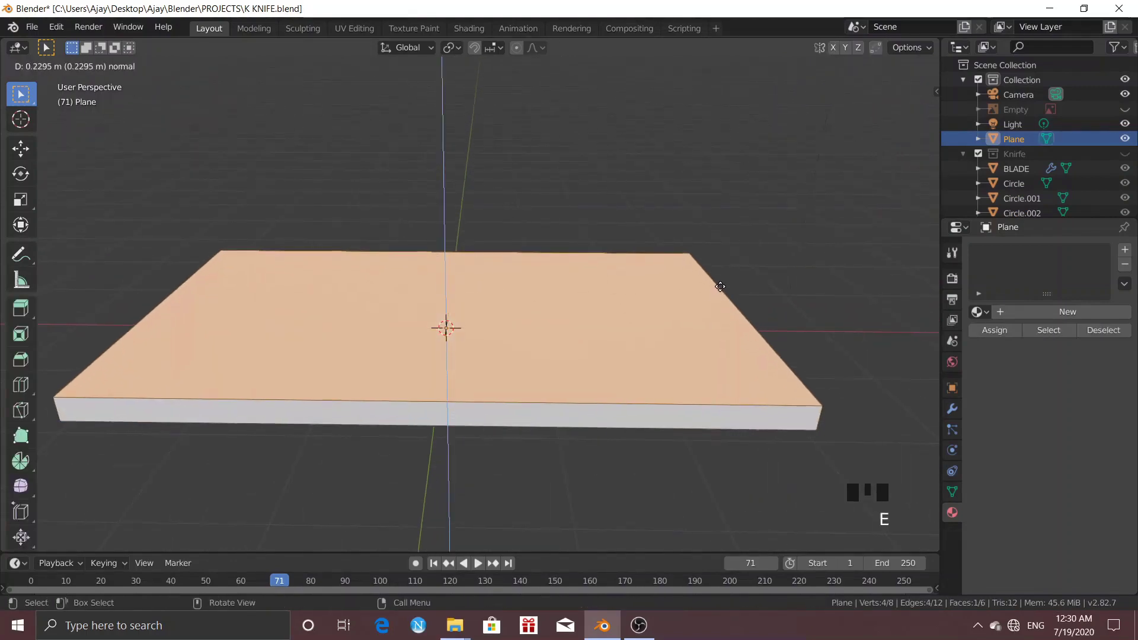
{"action": "left_click", "coordinate": [720, 287]}
{"action": "left_click", "coordinate": [741, 296]}
Create a new material for the board and set its Base Color to an Image Texture.
{"action": "middle_click_drag", "start_coordinate": [740, 296], "coordinate": [785, 348]}
{"action": "left_click", "coordinate": [1058, 312]}
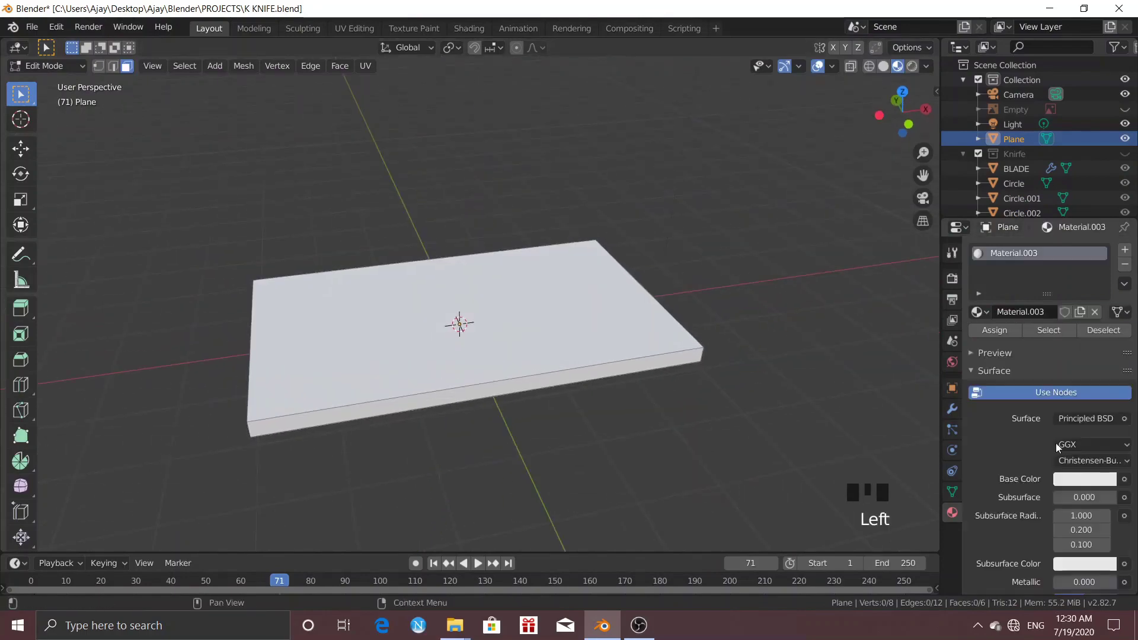
{"action": "left_click", "coordinate": [1124, 479]}
{"action": "left_click", "coordinate": [820, 365]}
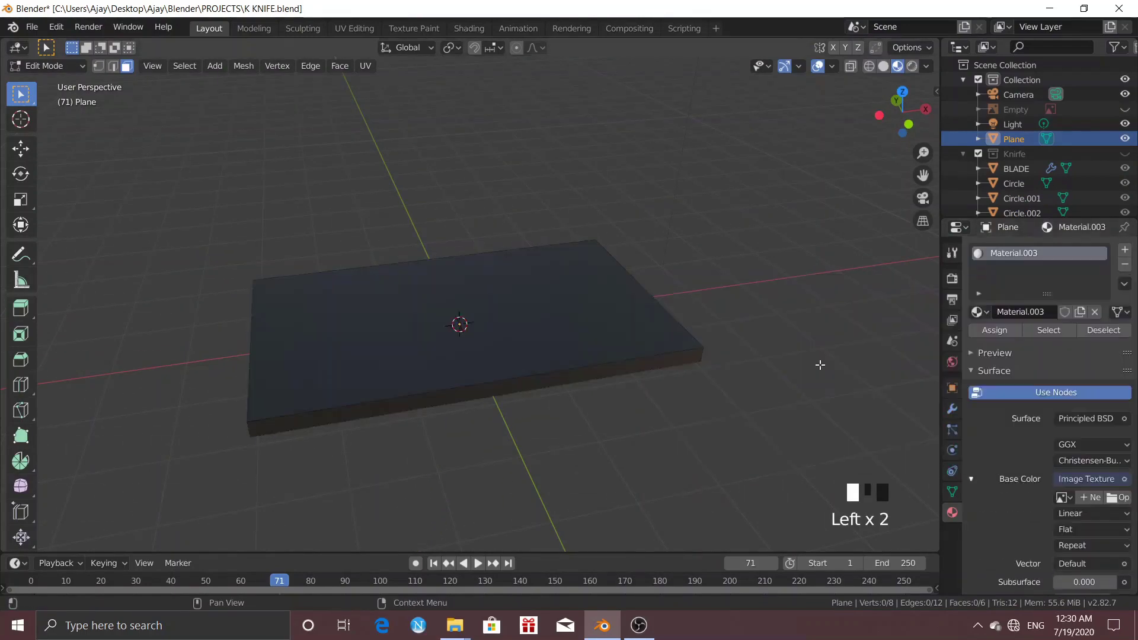
Load kitchen_wood_diff_2k.jpg from the Kitchen Wood folder as the board's Base Color texture.
{"action": "left_click", "coordinate": [1117, 497]}
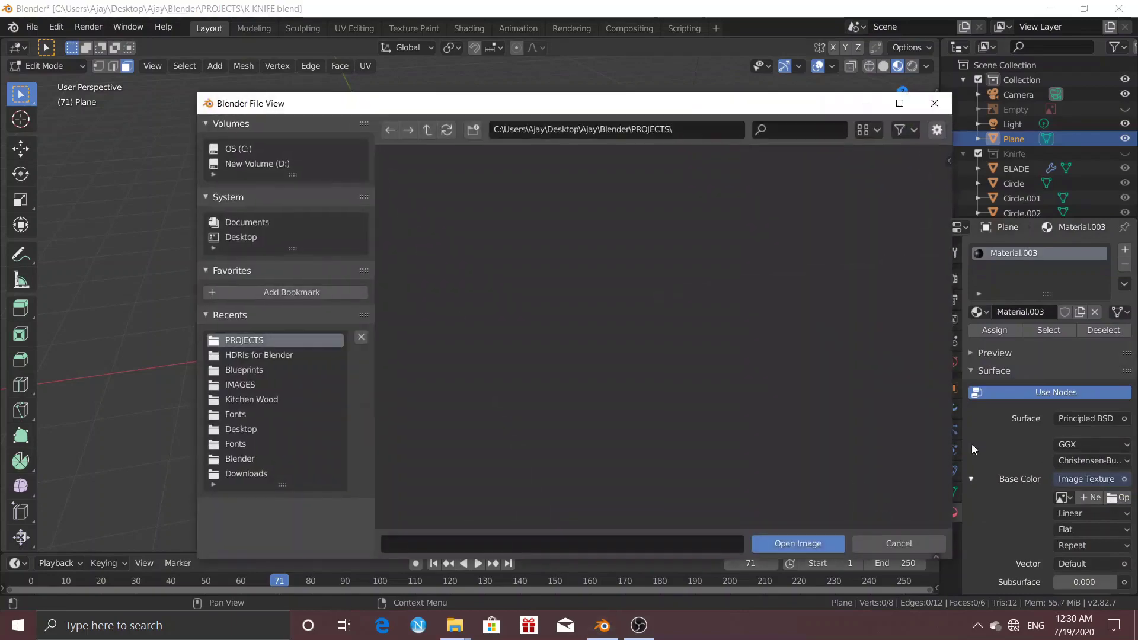
{"action": "left_click", "coordinate": [258, 355]}
{"action": "double_click", "coordinate": [622, 196]}
{"action": "left_click", "coordinate": [542, 201]}
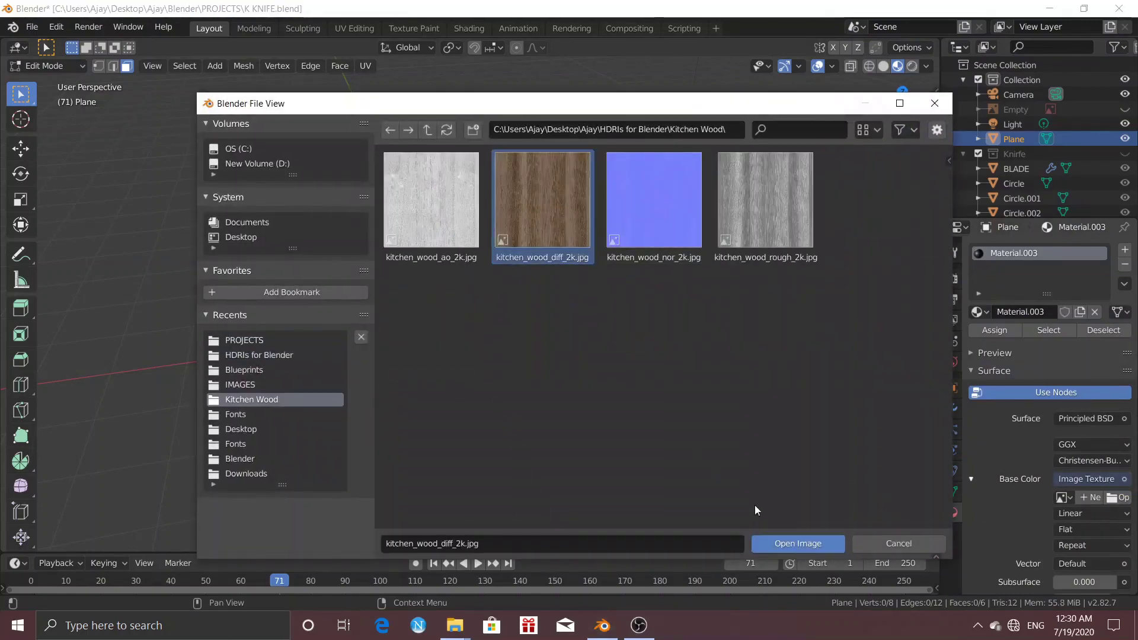
{"action": "left_click", "coordinate": [764, 542]}
{"action": "scroll", "coordinate": [460, 421], "scroll_direction": "up", "scroll_amount": 3}
{"action": "scroll", "coordinate": [460, 421], "scroll_direction": "down", "scroll_amount": 1}
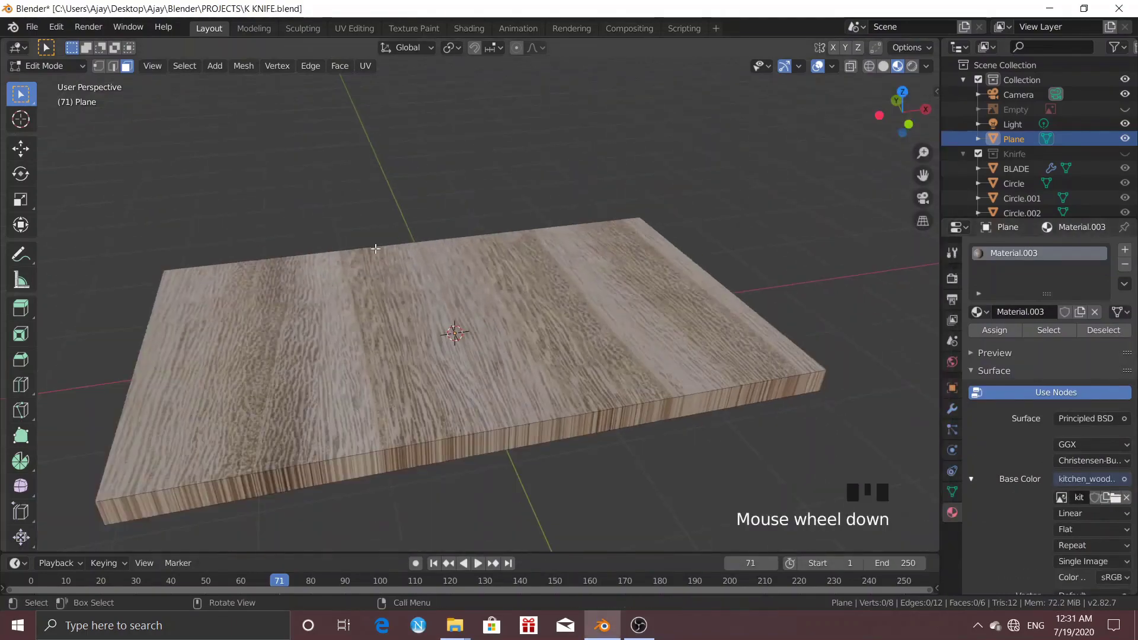
Open the board in the UV Editing workspace with Material Preview shading and select its top face.
{"action": "left_click", "coordinate": [358, 30]}
{"action": "scroll", "coordinate": [729, 332], "scroll_direction": "up", "scroll_amount": 4}
{"action": "key", "text": "z"}
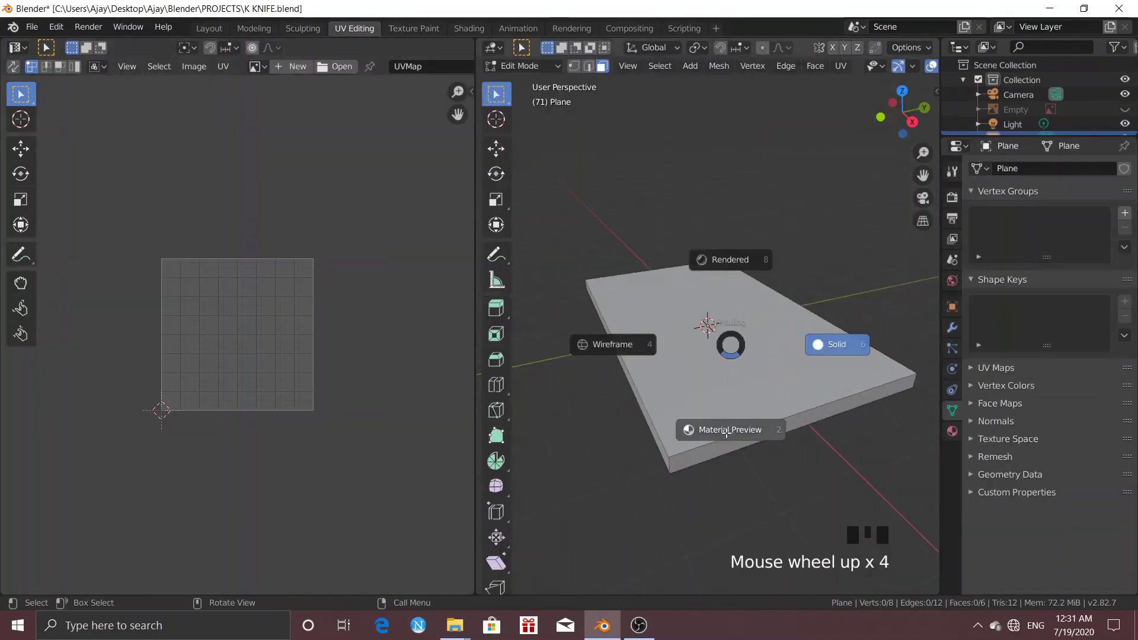
{"action": "left_click", "coordinate": [729, 376]}
{"action": "key", "text": "Home"}
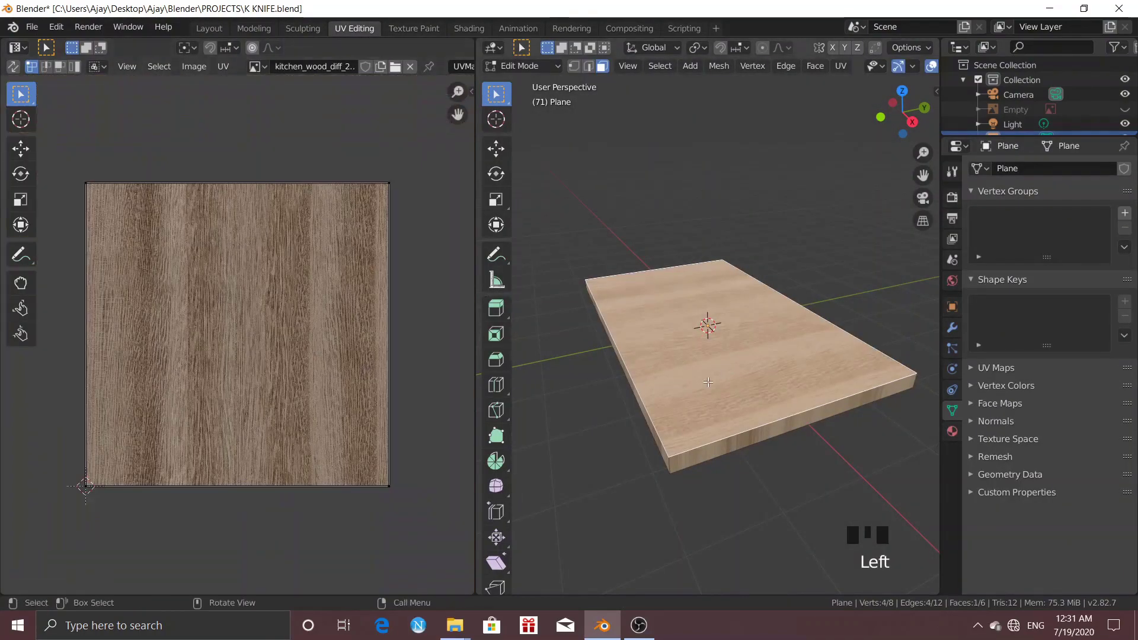
Unwrap all faces of the board with Project From View, and try the regular Unwrap on the resulting UVs.
{"action": "key", "text": "a"}
{"action": "right_click", "coordinate": [629, 292]}
{"action": "mouse_move", "coordinate": [628, 423]}
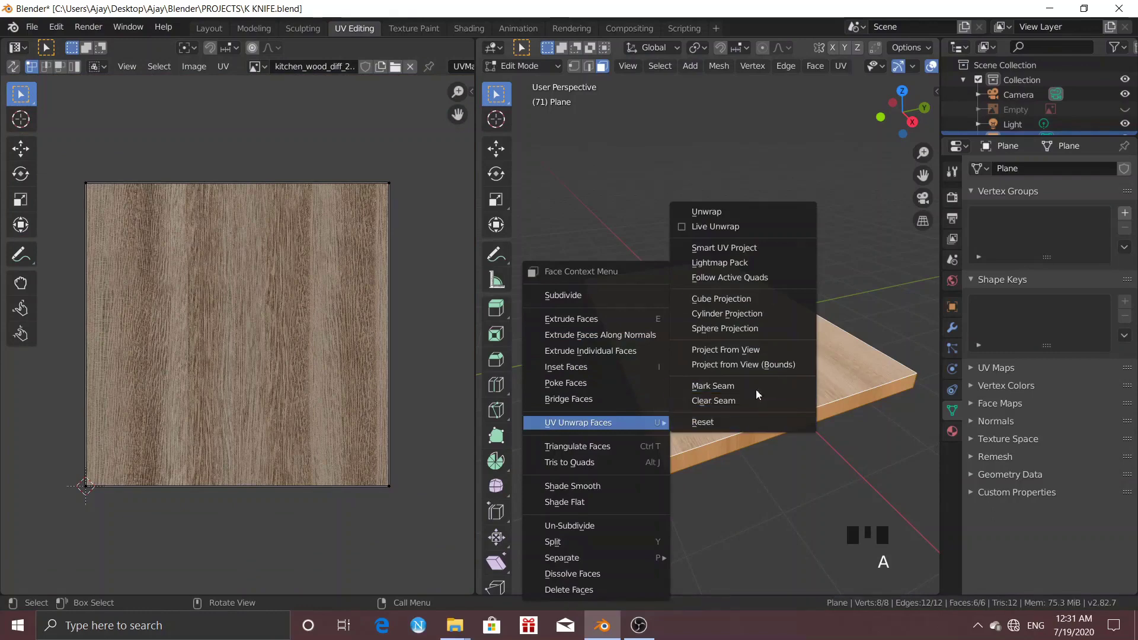
{"action": "left_click", "coordinate": [764, 351]}
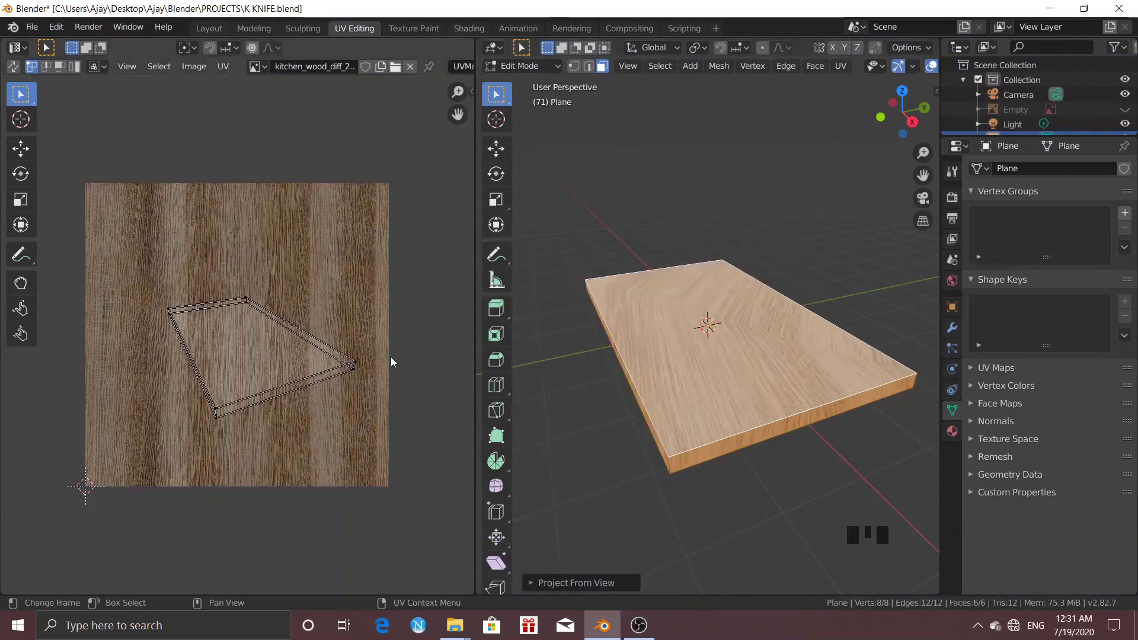
{"action": "right_click", "coordinate": [321, 313]}
{"action": "left_click", "coordinate": [321, 313]}
{"action": "right_click", "coordinate": [710, 394]}
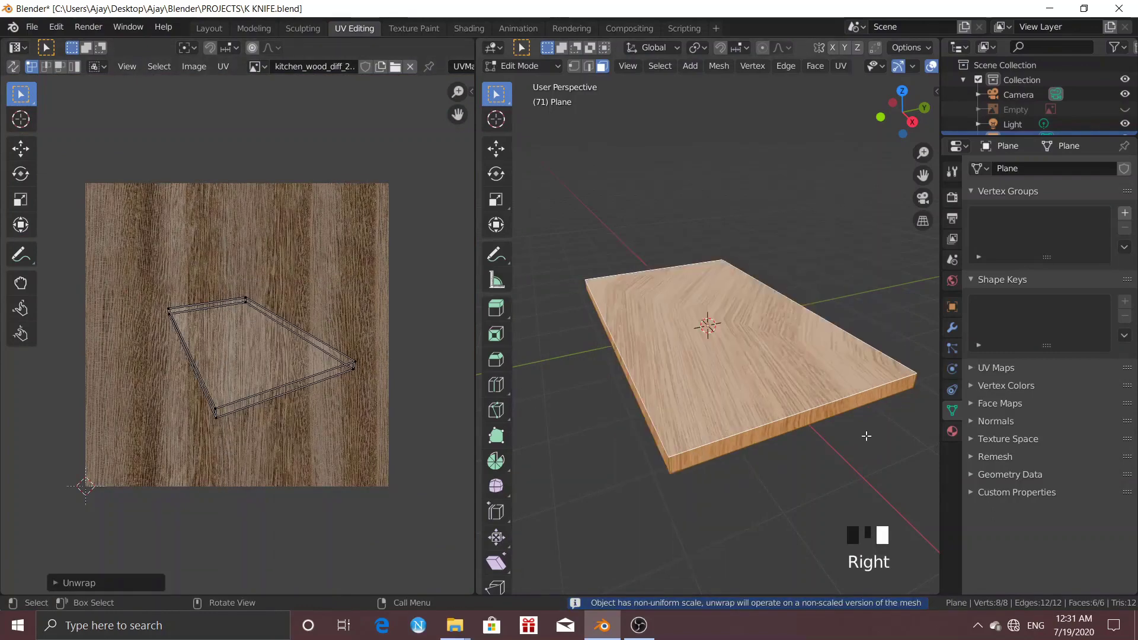
Select only the board's top face and rotate its UVs about 71 degrees over the wood texture.
{"action": "key", "text": "alt+a"}
{"action": "left_click", "coordinate": [761, 409]}
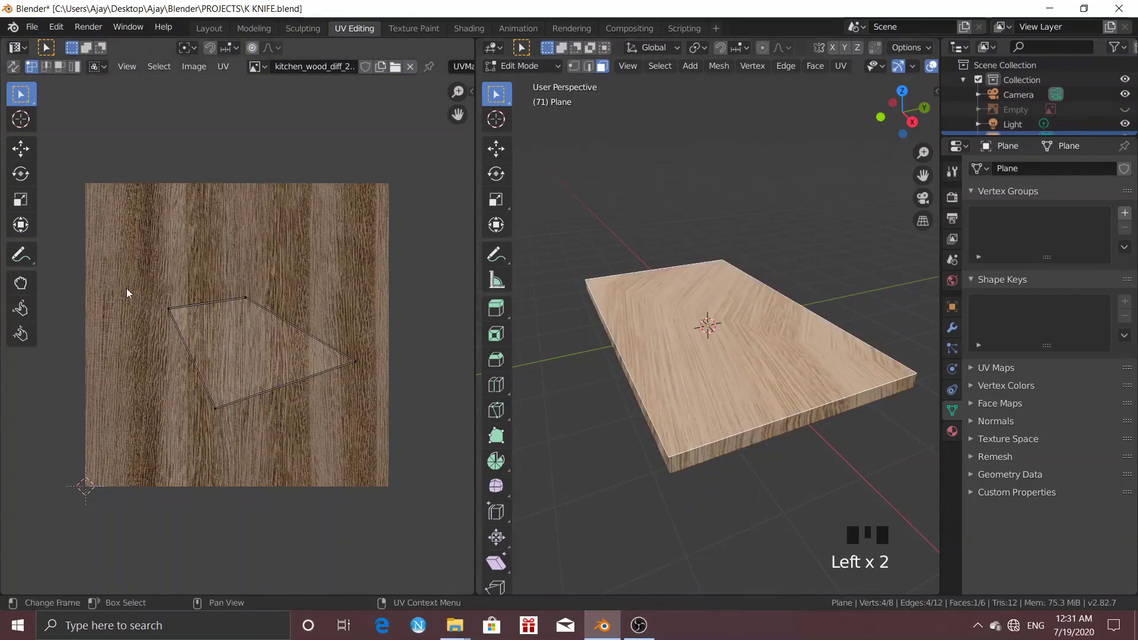
{"action": "key", "text": "r"}
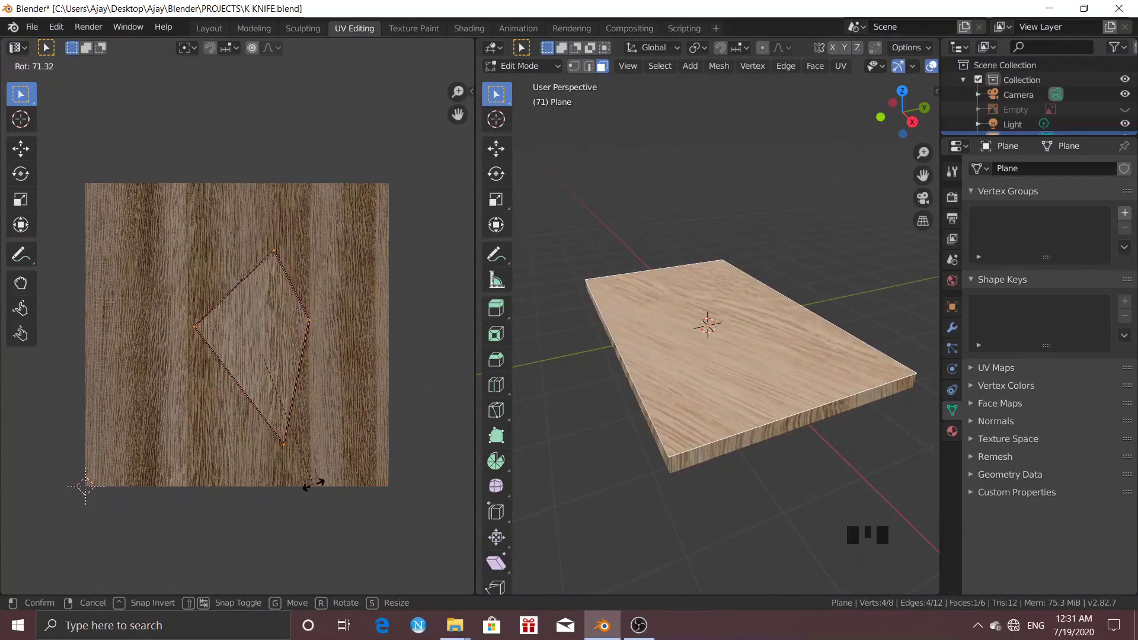
{"action": "left_click", "coordinate": [313, 485]}
Shrink the top face's UVs to about half size and shift them sideways on the wood texture.
{"action": "key", "text": "s"}
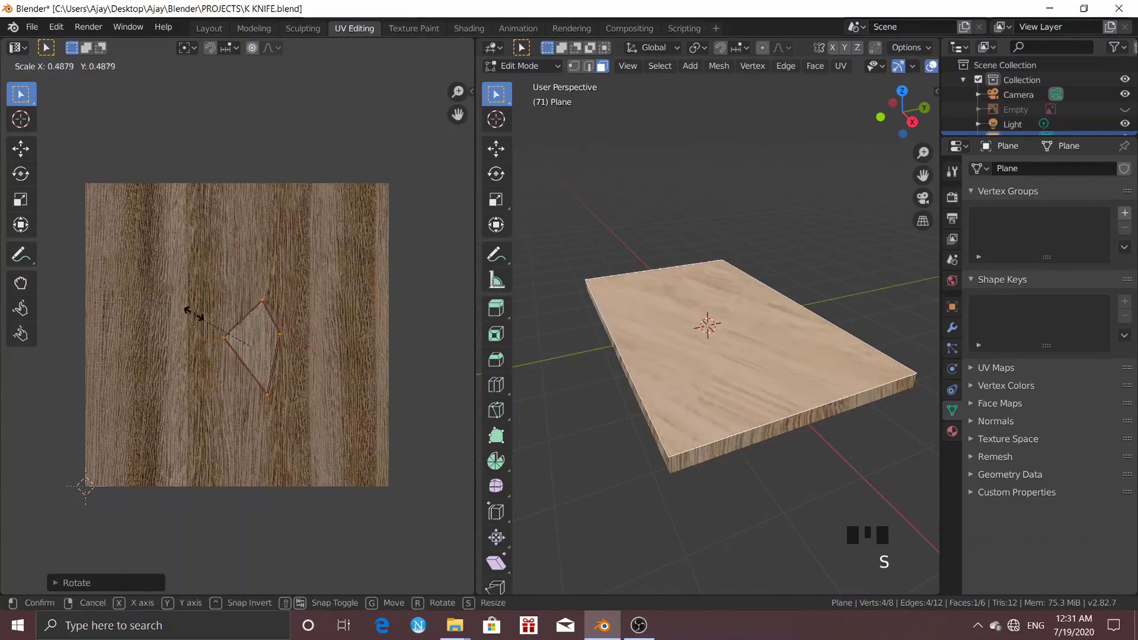
{"action": "left_click", "coordinate": [263, 329]}
{"action": "key", "text": "g"}
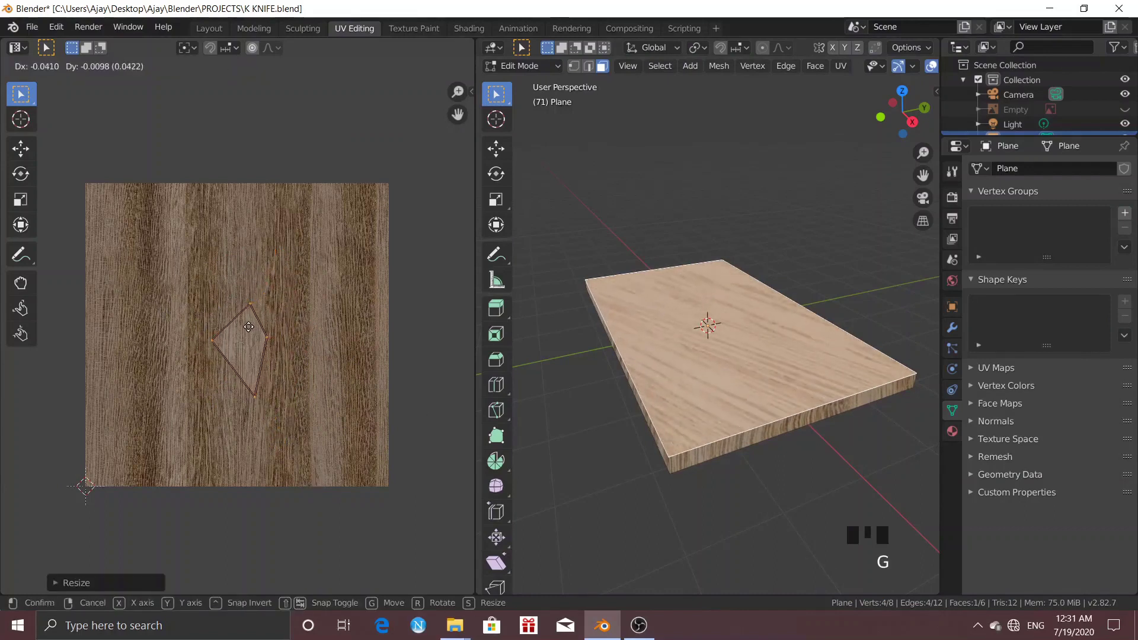
{"action": "left_click", "coordinate": [222, 334]}
{"action": "left_click", "coordinate": [570, 400]}
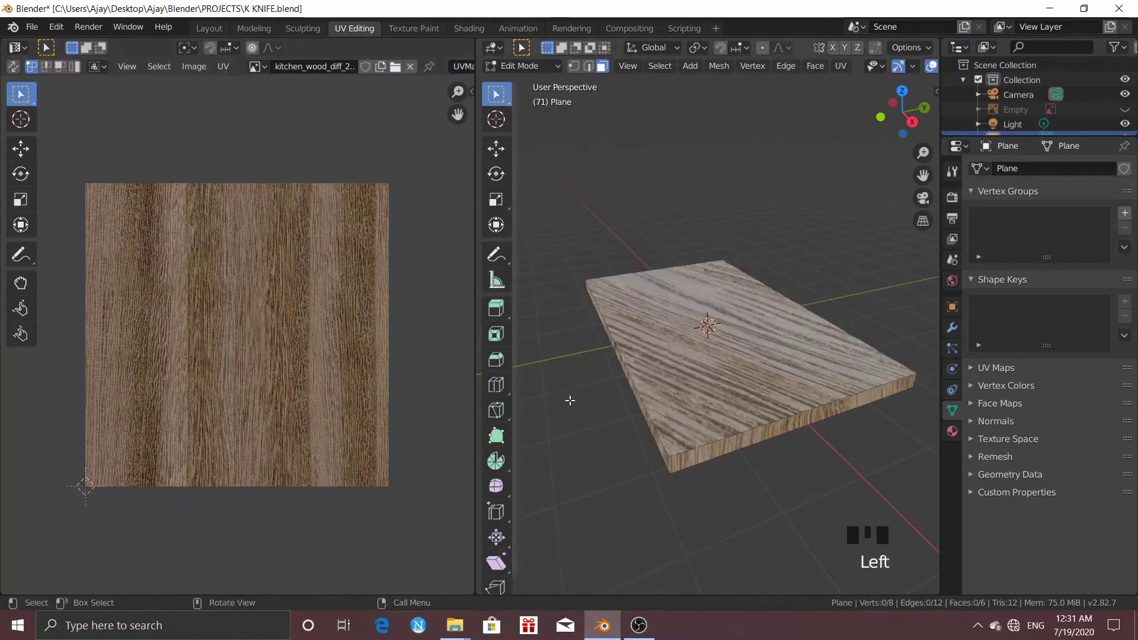
{"action": "middle_click_drag", "start_coordinate": [624, 436], "coordinate": [840, 423]}
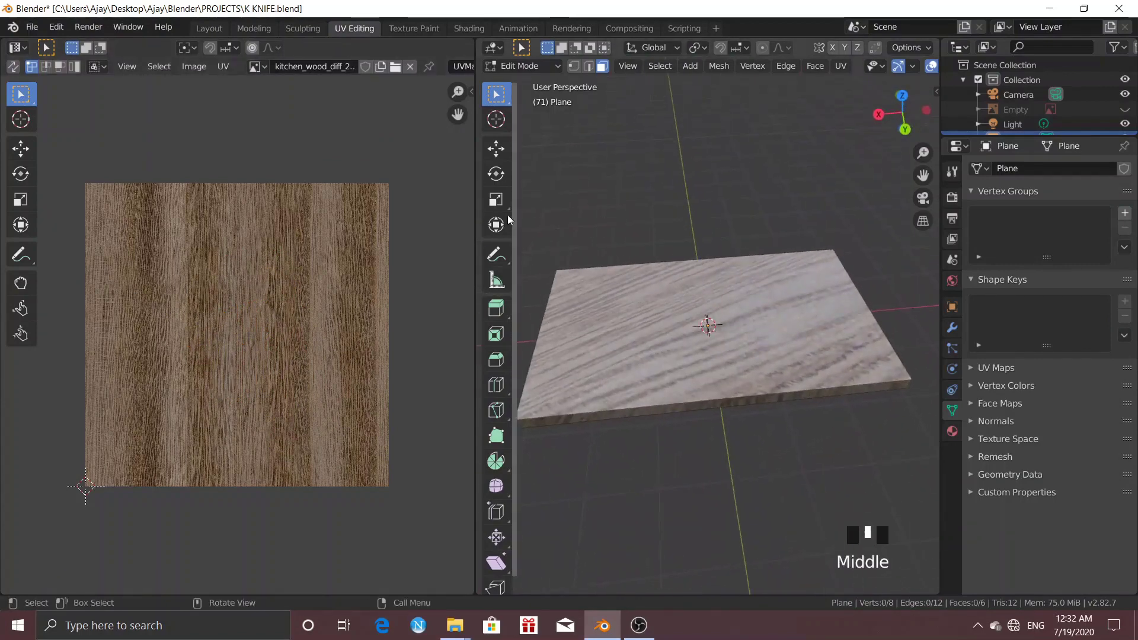
In the Shading workspace, move the board's Material Output node farther away and insert a Mix Shader on the link before it.
{"action": "left_click", "coordinate": [209, 28]}
{"action": "left_click", "coordinate": [469, 28]}
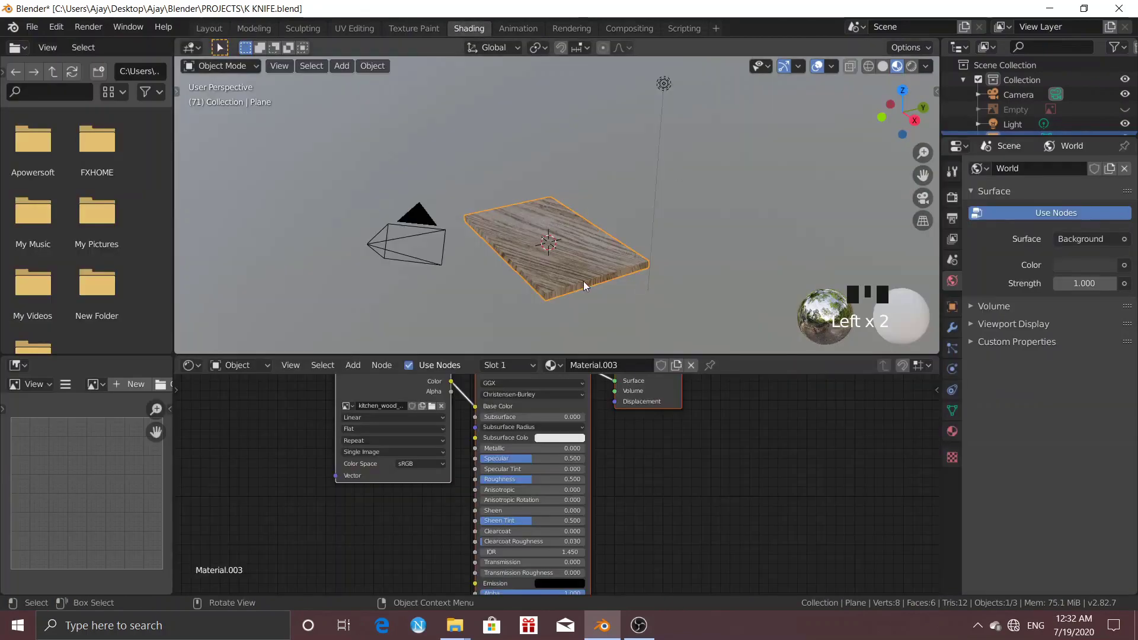
{"action": "key", "text": "Home"}
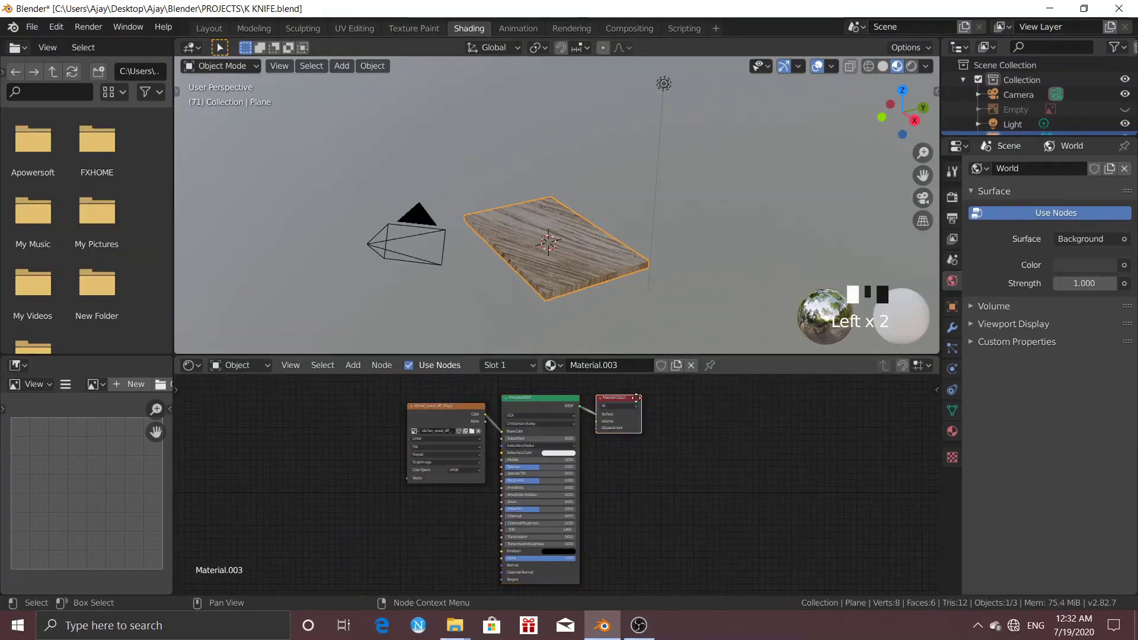
{"action": "left_click_drag", "start_coordinate": [636, 398], "coordinate": [794, 408]}
{"action": "key", "text": "shift+a"}
{"action": "mouse_move", "coordinate": [587, 489]}
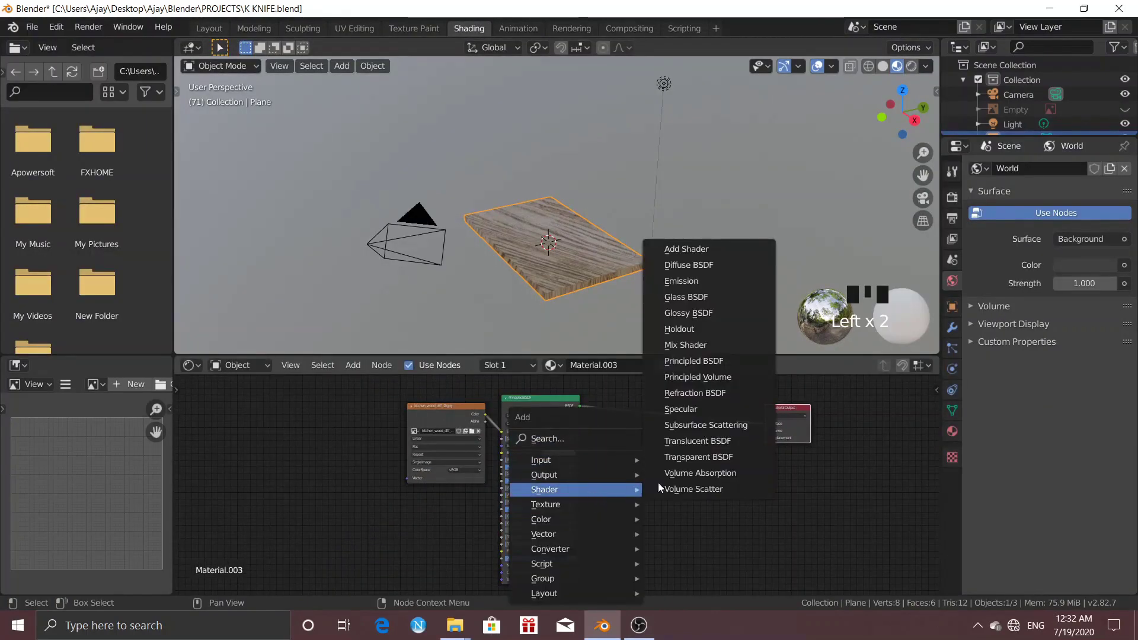
{"action": "left_click", "coordinate": [692, 489]}
{"action": "left_click", "coordinate": [705, 401]}
Add a second Principled BSDF below the first and connect its BSDF output to the Mix Shader's second shader input.
{"action": "key", "text": "shift+a"}
{"action": "mouse_move", "coordinate": [657, 447]}
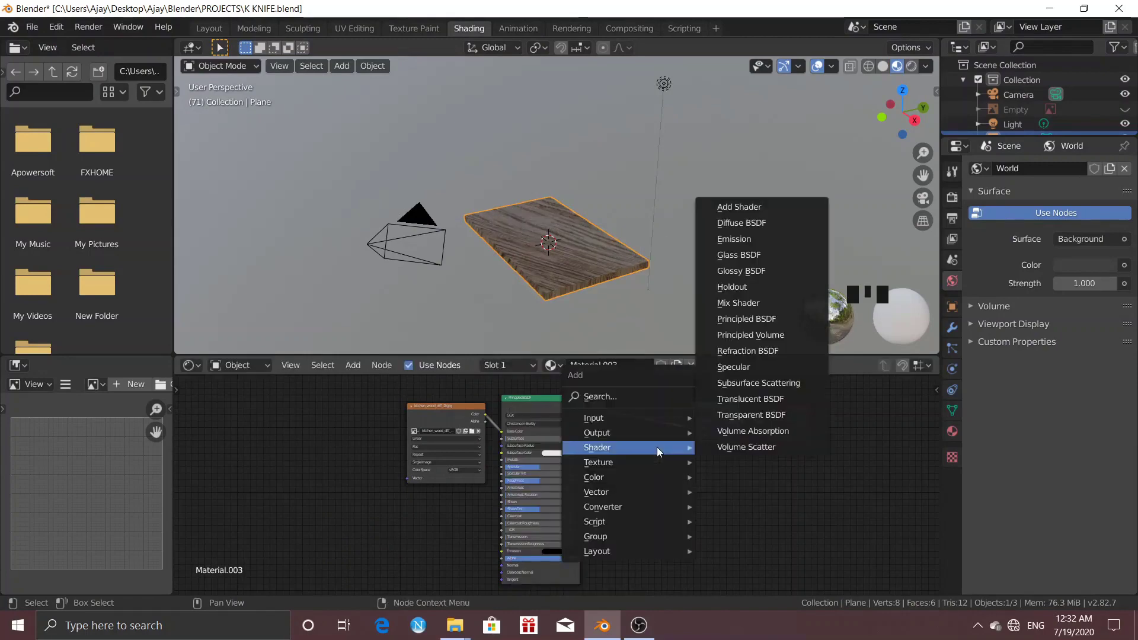
{"action": "left_click", "coordinate": [741, 303]}
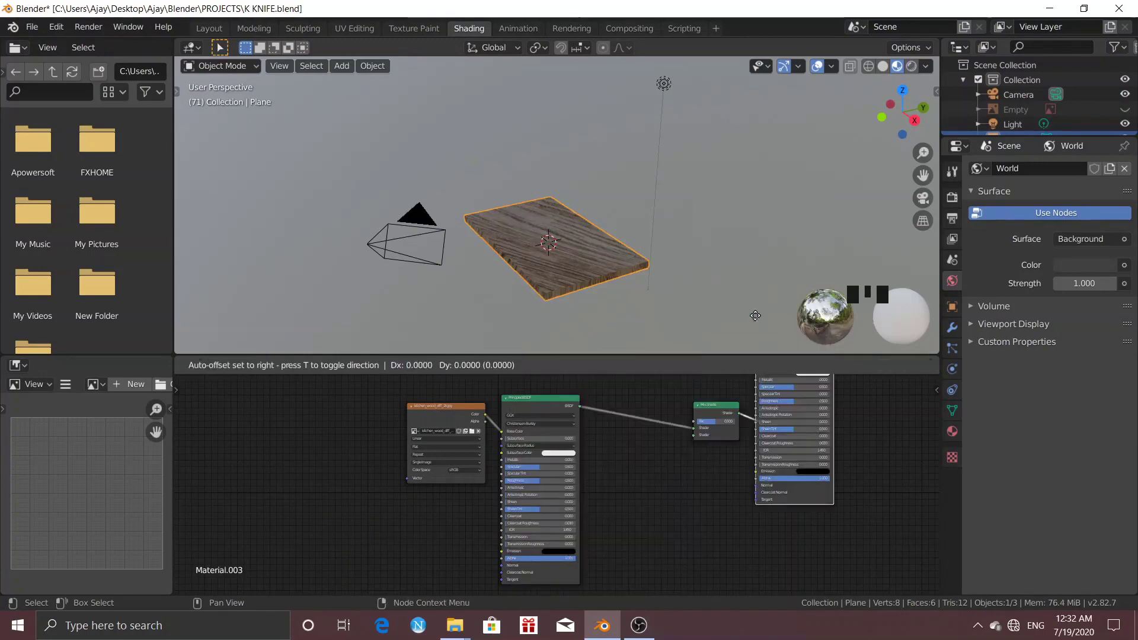
{"action": "left_click", "coordinate": [672, 456]}
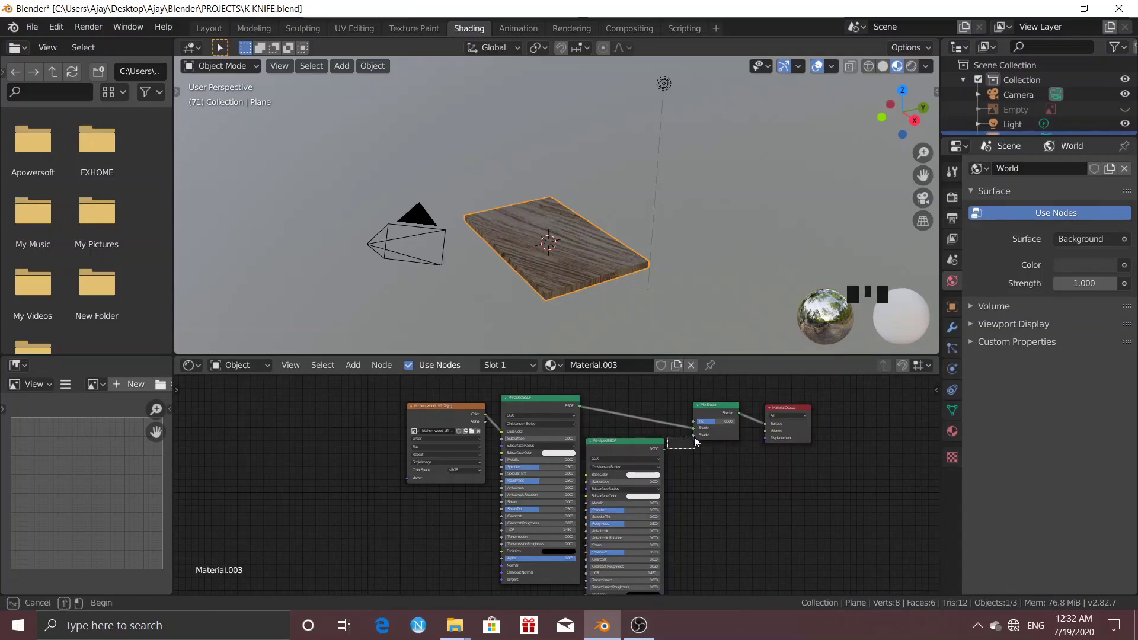
{"action": "left_click_drag", "start_coordinate": [664, 449], "coordinate": [694, 436]}
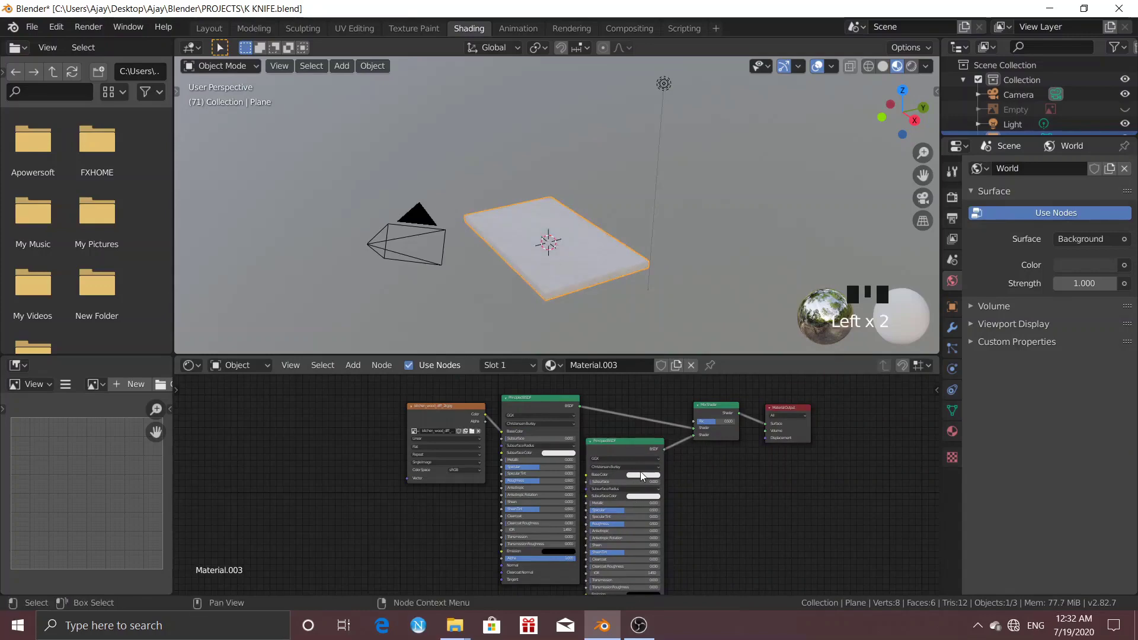
Give the second Principled BSDF a light yellow-tan Base Color and set the Mix Shader's Fac to 0.333.
{"action": "left_click", "coordinate": [641, 476]}
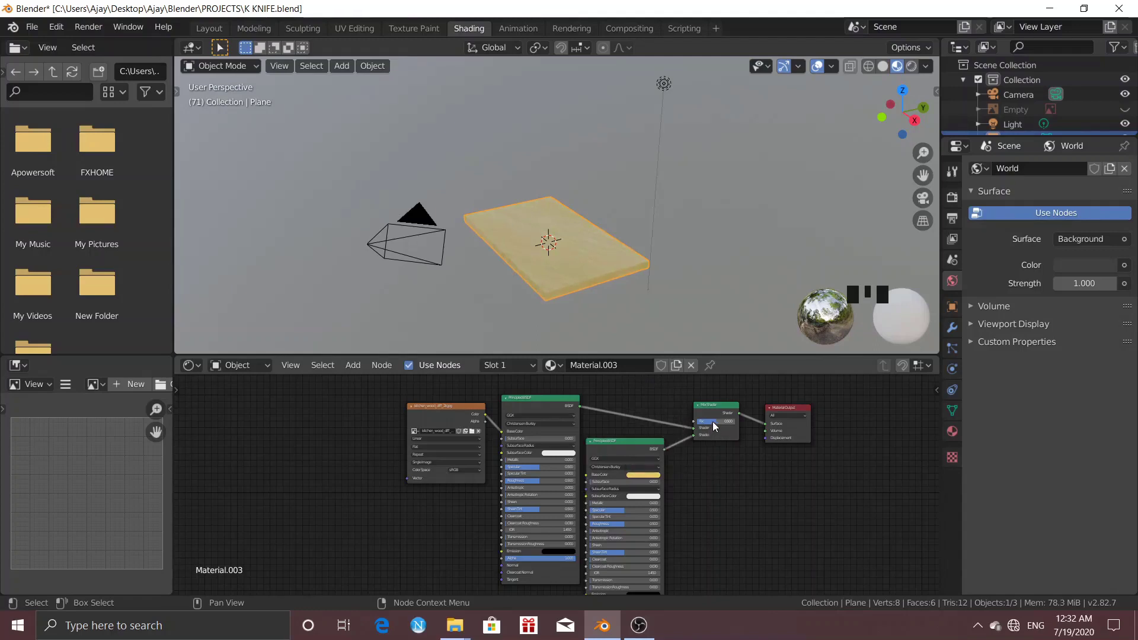
{"action": "left_click", "coordinate": [644, 317]}
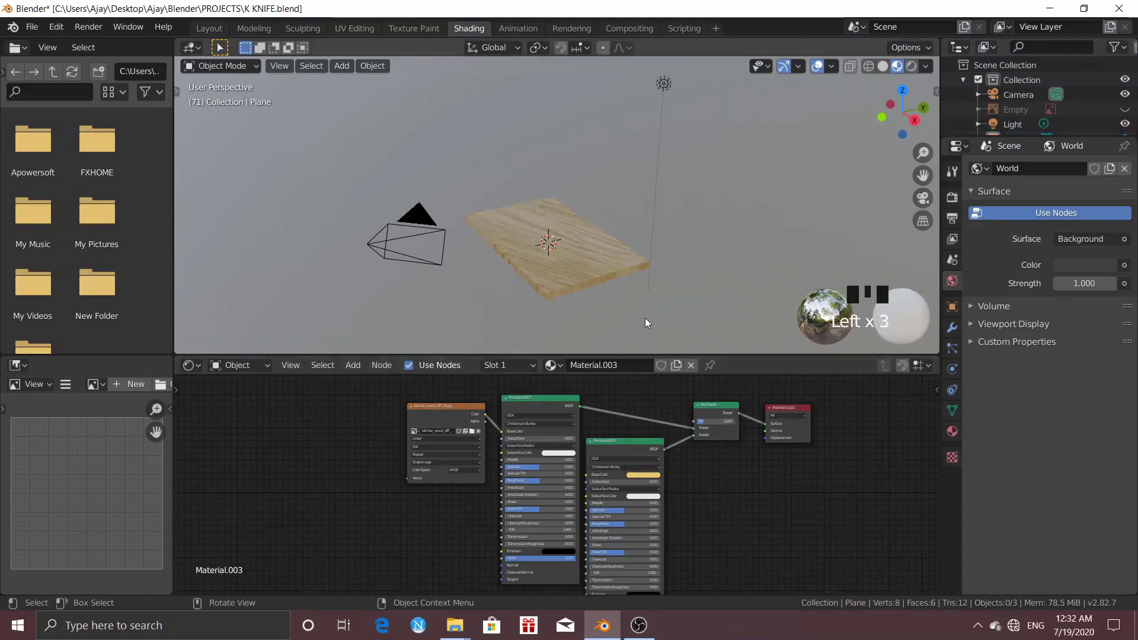
{"action": "scroll", "coordinate": [588, 204], "scroll_direction": "up", "scroll_amount": 8}
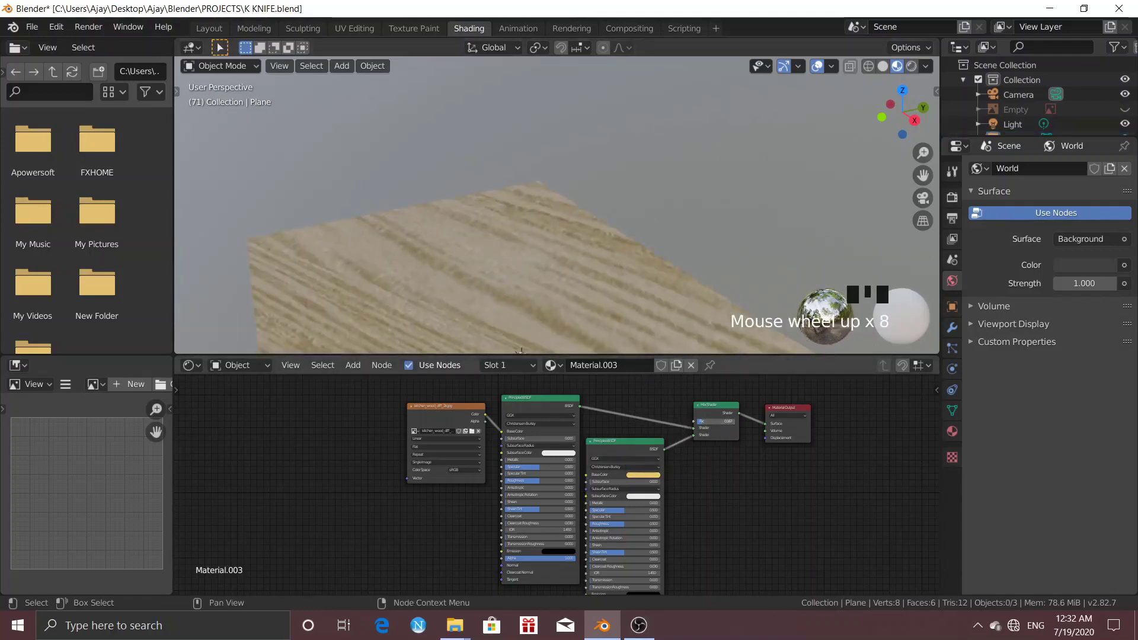
{"action": "scroll", "coordinate": [666, 287], "scroll_direction": "down", "scroll_amount": 8}
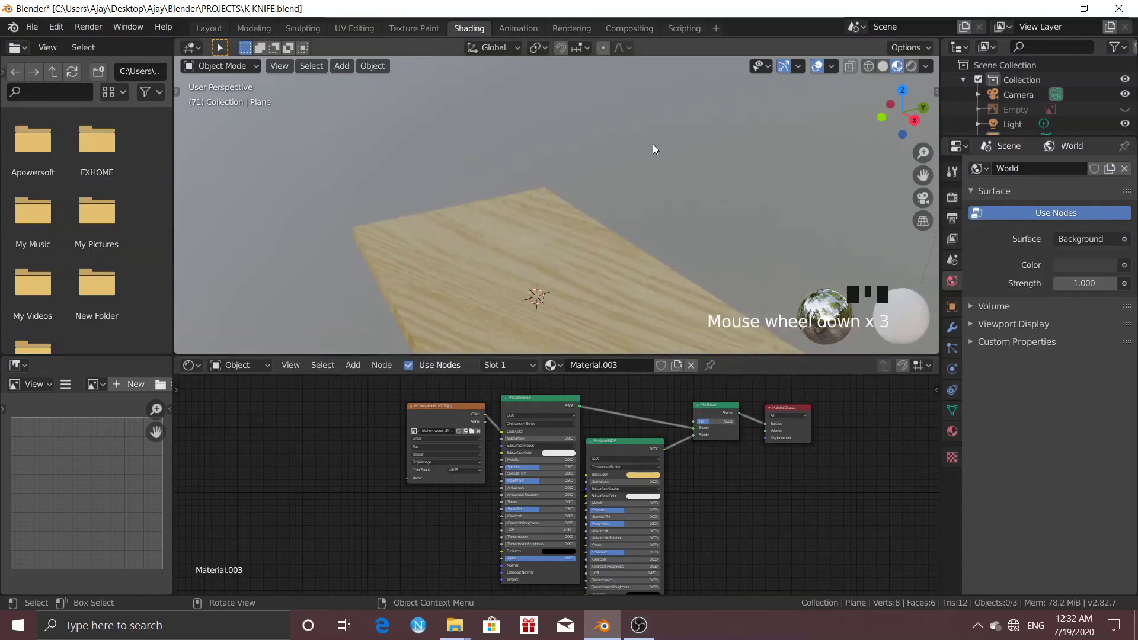
Return to the Layout workspace and collapse the Knirfe collection in the object hierarchy.
{"action": "left_click", "coordinate": [209, 28]}
{"action": "scroll", "coordinate": [682, 240], "scroll_direction": "down", "scroll_amount": 3}
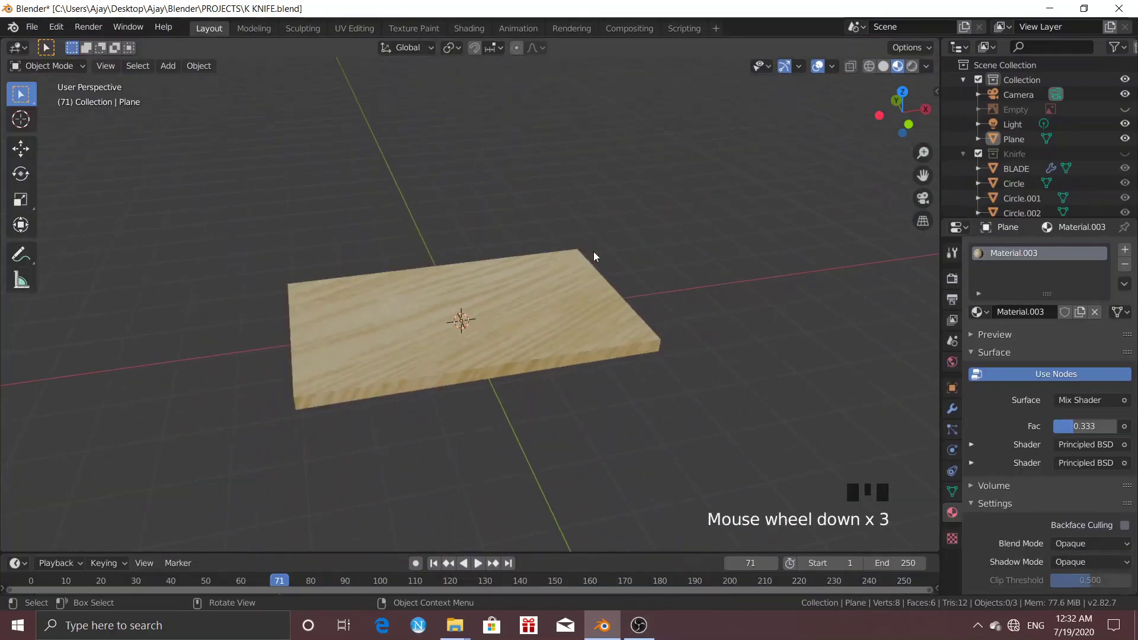
{"action": "left_click", "coordinate": [964, 153]}
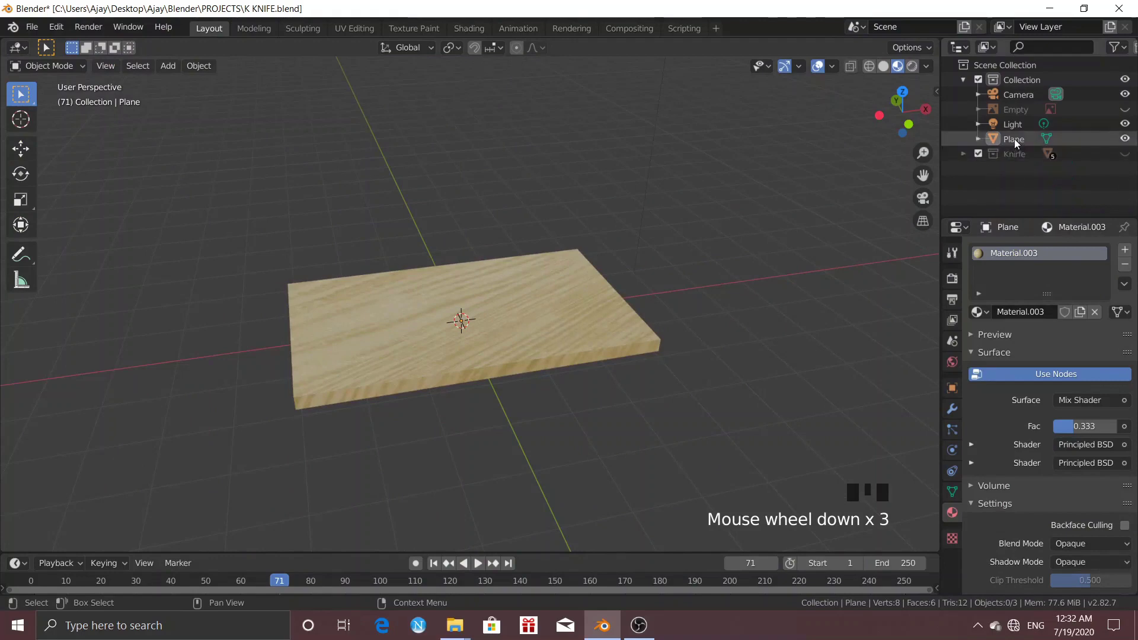
Rename the Plane object as Board and unhide the Knirfe collection.
{"action": "double_click", "coordinate": [1013, 138]}
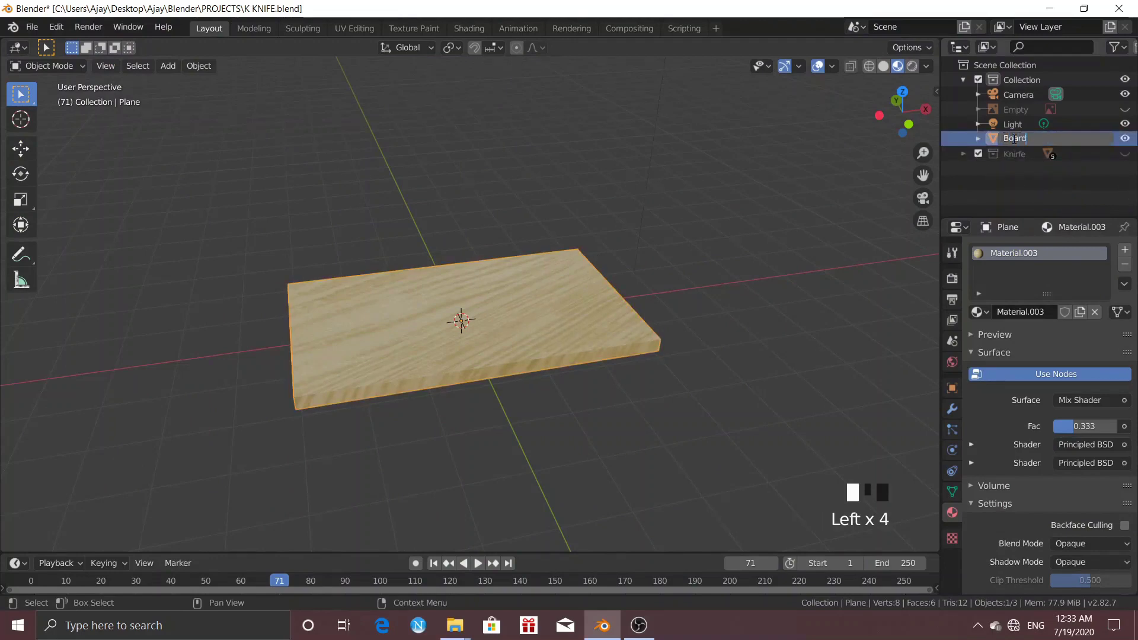
{"action": "type", "text": "Board"}
{"action": "key", "text": "Return"}
{"action": "left_click", "coordinate": [1125, 153]}
{"action": "middle_click_drag", "start_coordinate": [741, 249], "coordinate": [649, 237]}
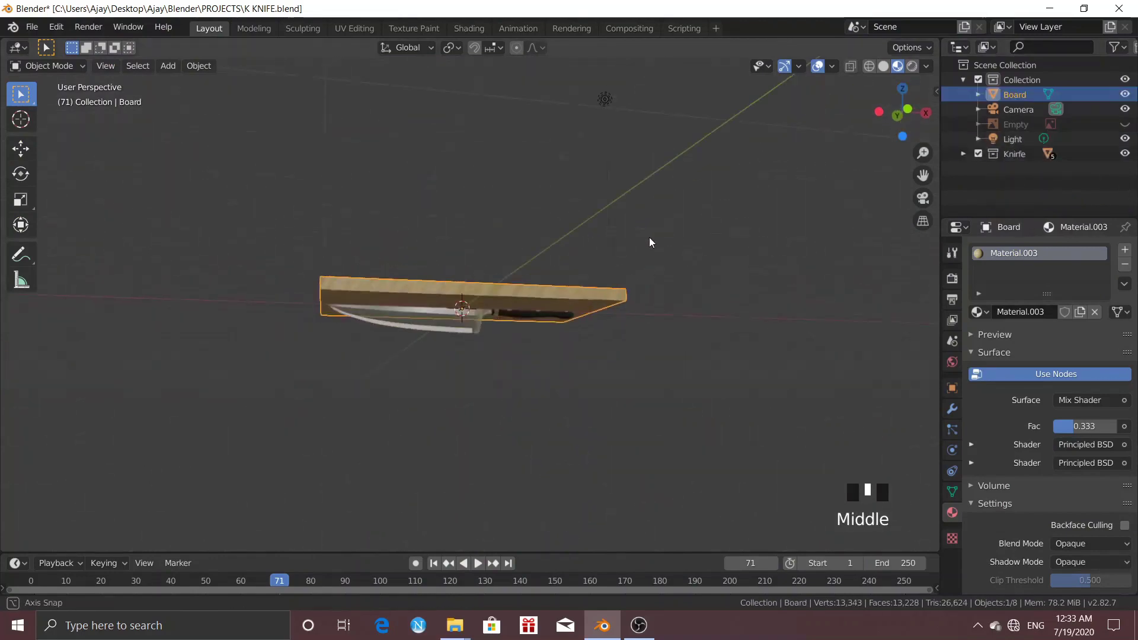
{"action": "left_click", "coordinate": [454, 324]}
{"action": "scroll", "coordinate": [526, 324], "scroll_direction": "down", "scroll_amount": 1}
{"action": "middle_click_drag", "start_coordinate": [526, 325], "coordinate": [555, 364]}
{"action": "key", "text": "g"}
{"action": "key", "text": "z"}
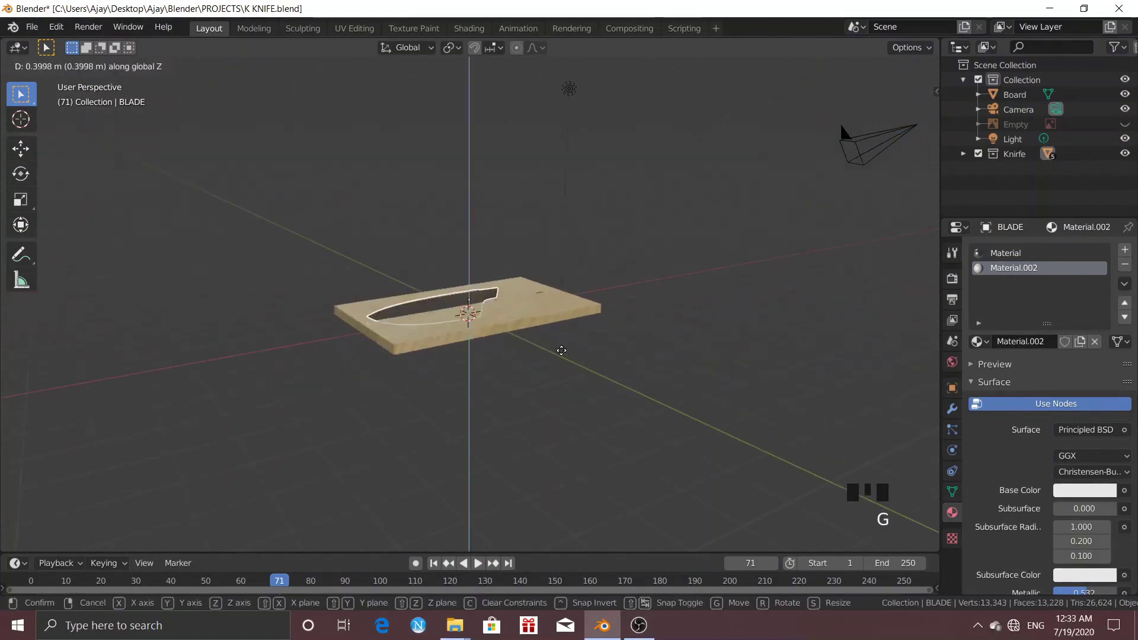
{"action": "left_click", "coordinate": [567, 321]}
{"action": "middle_click_drag", "start_coordinate": [567, 321], "coordinate": [519, 293]}
{"action": "scroll", "coordinate": [534, 346], "scroll_direction": "up", "scroll_amount": 4}
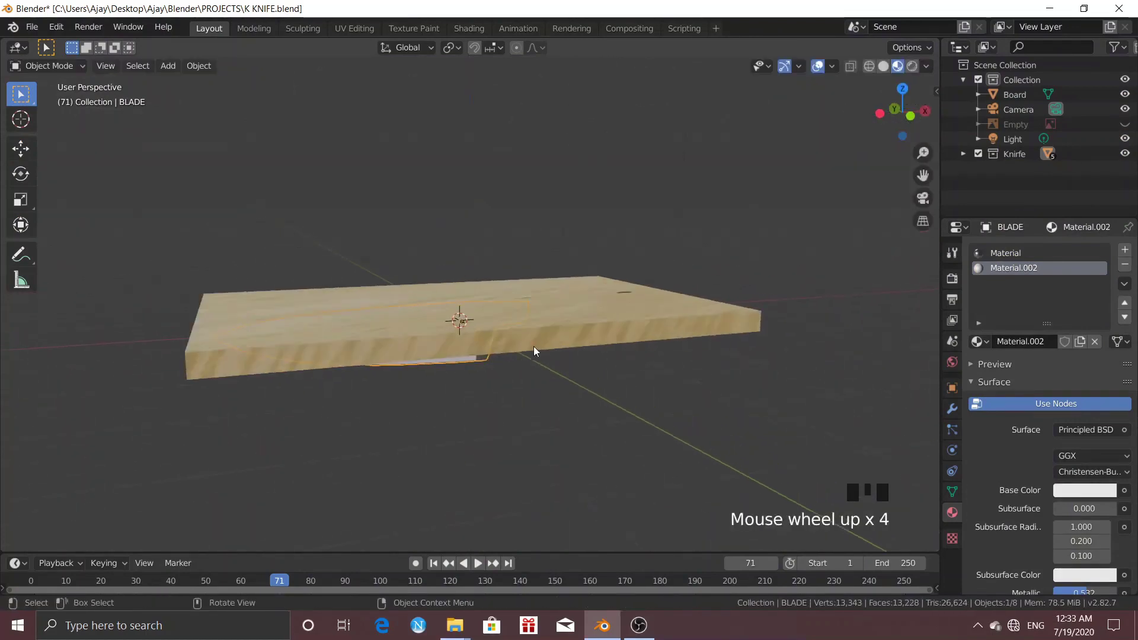
Hide the cutting board so that the whole knife is accessible.
{"action": "middle_click_drag", "start_coordinate": [534, 346], "coordinate": [516, 305]}
{"action": "left_click", "coordinate": [557, 289]}
{"action": "key", "text": "h"}
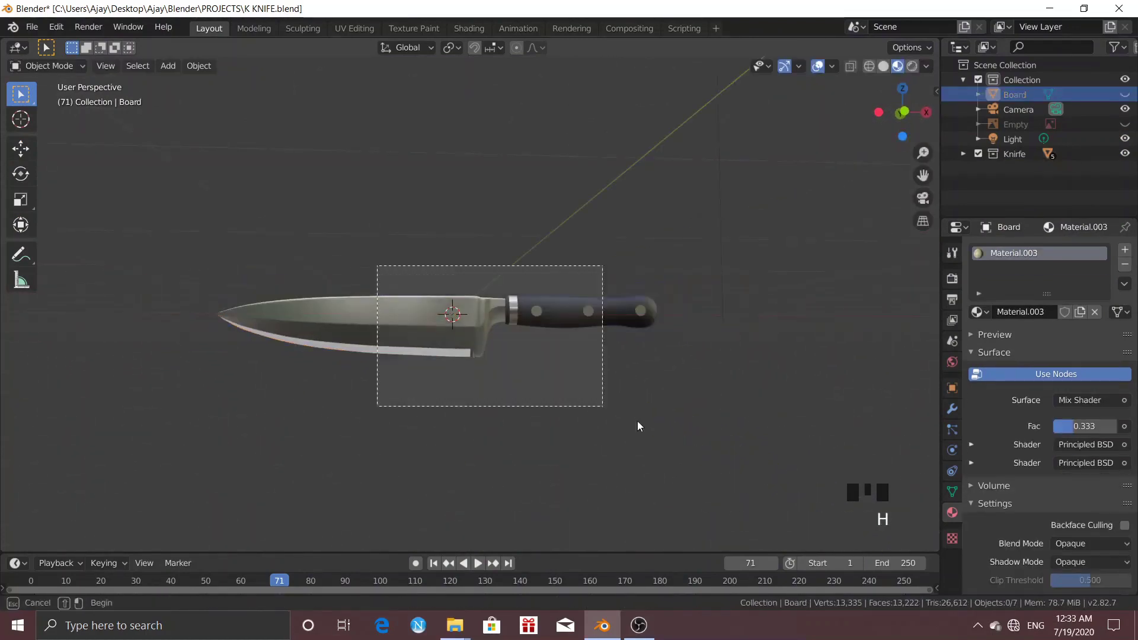
Parent the other knife parts and the light to the blade with type Object and turn on Keep Transform.
{"action": "left_click", "coordinate": [487, 338]}
{"action": "left_click", "coordinate": [410, 326], "text": "shift"}
{"action": "right_click", "coordinate": [411, 326]}
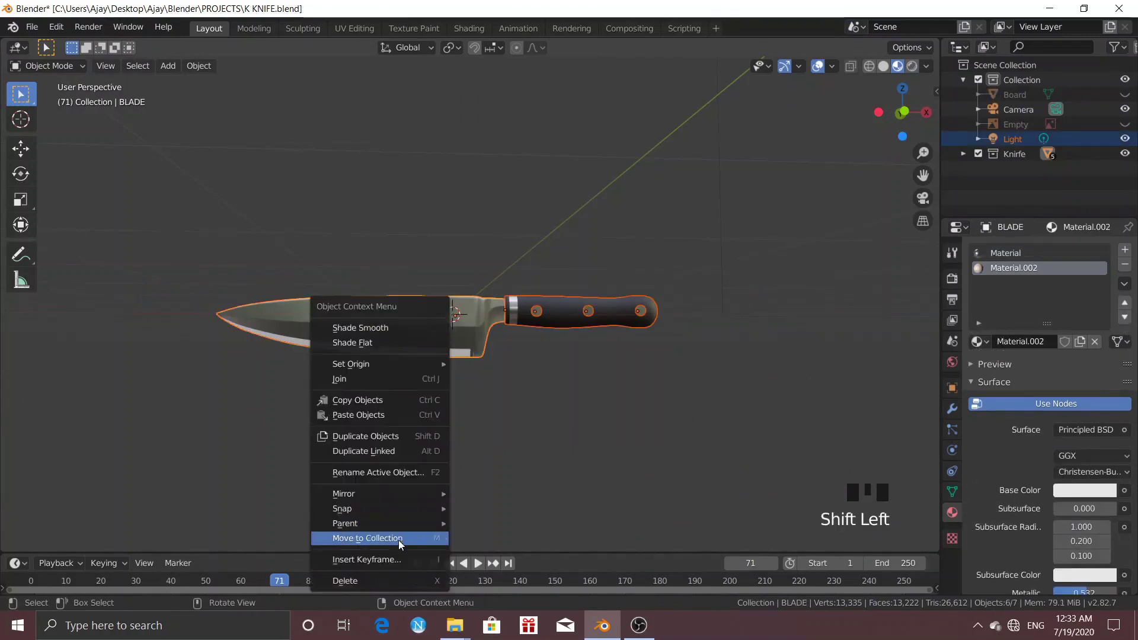
{"action": "mouse_move", "coordinate": [404, 521]}
{"action": "left_click", "coordinate": [561, 263]}
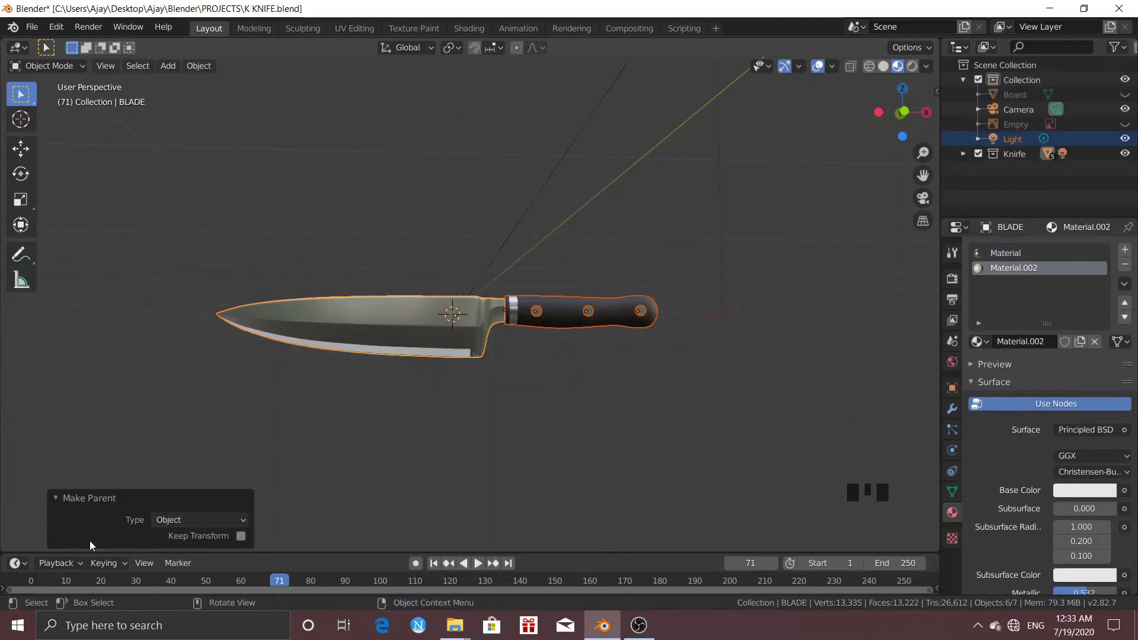
{"action": "left_click", "coordinate": [240, 539]}
Raise the blade with its parented parts about 3.3 m along the global Z axis.
{"action": "left_click", "coordinate": [390, 345]}
{"action": "scroll", "coordinate": [394, 356], "scroll_direction": "down", "scroll_amount": 2}
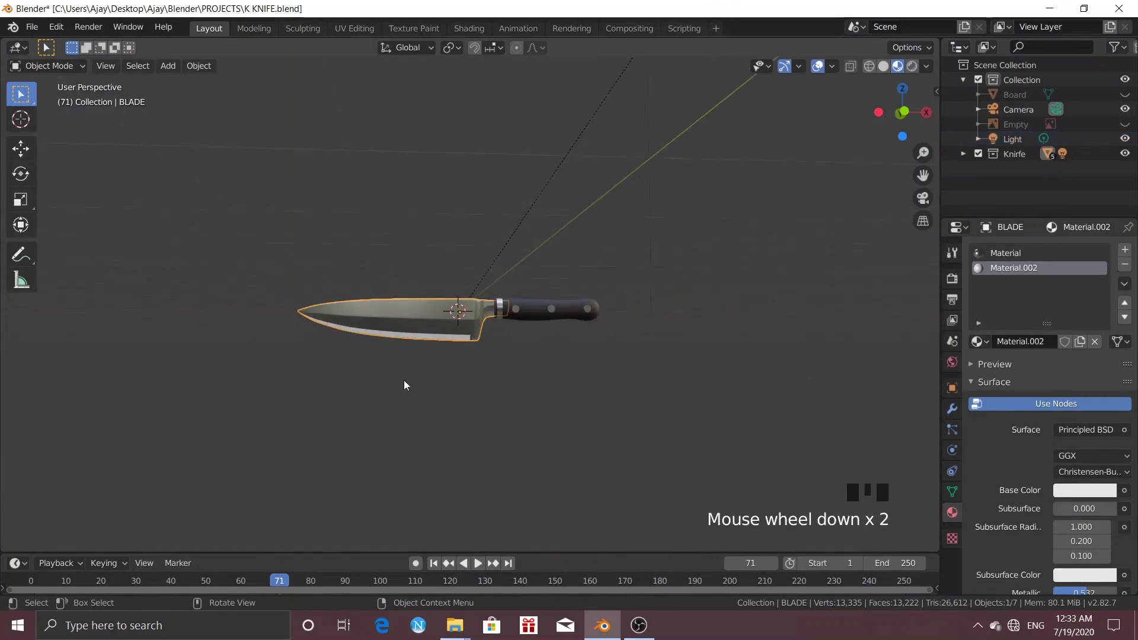
{"action": "middle_click_drag", "start_coordinate": [403, 380], "coordinate": [424, 397]}
{"action": "key", "text": "g"}
{"action": "key", "text": "z"}
{"action": "left_click", "coordinate": [461, 248]}
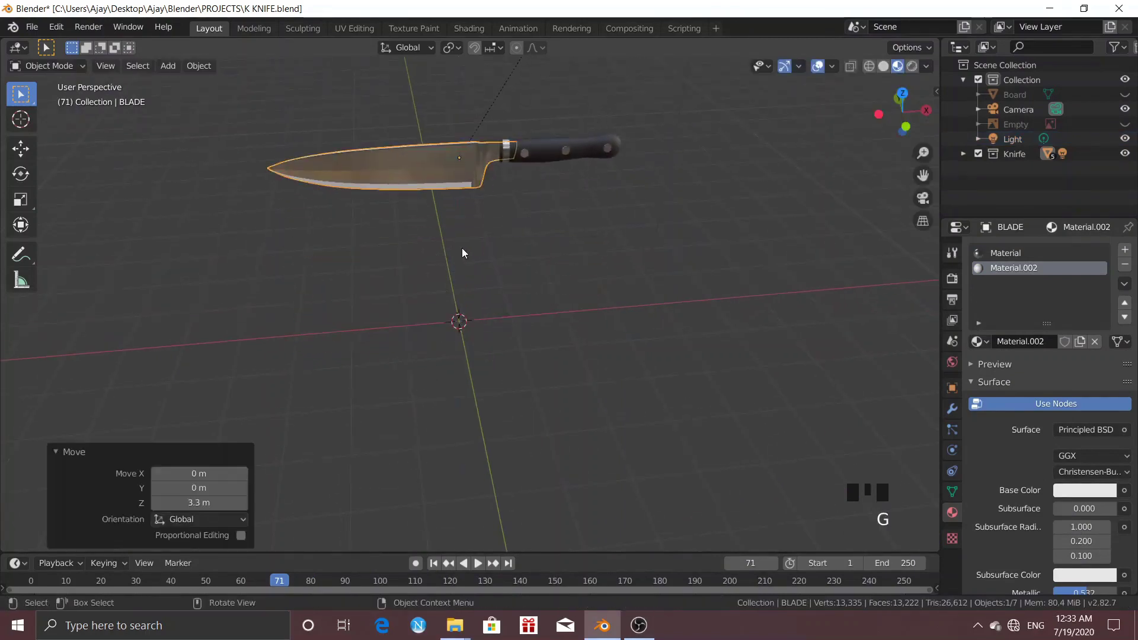
Reveal all hidden objects and delete the Empty reference image.
{"action": "key", "text": "alt+h"}
{"action": "left_click", "coordinate": [483, 241]}
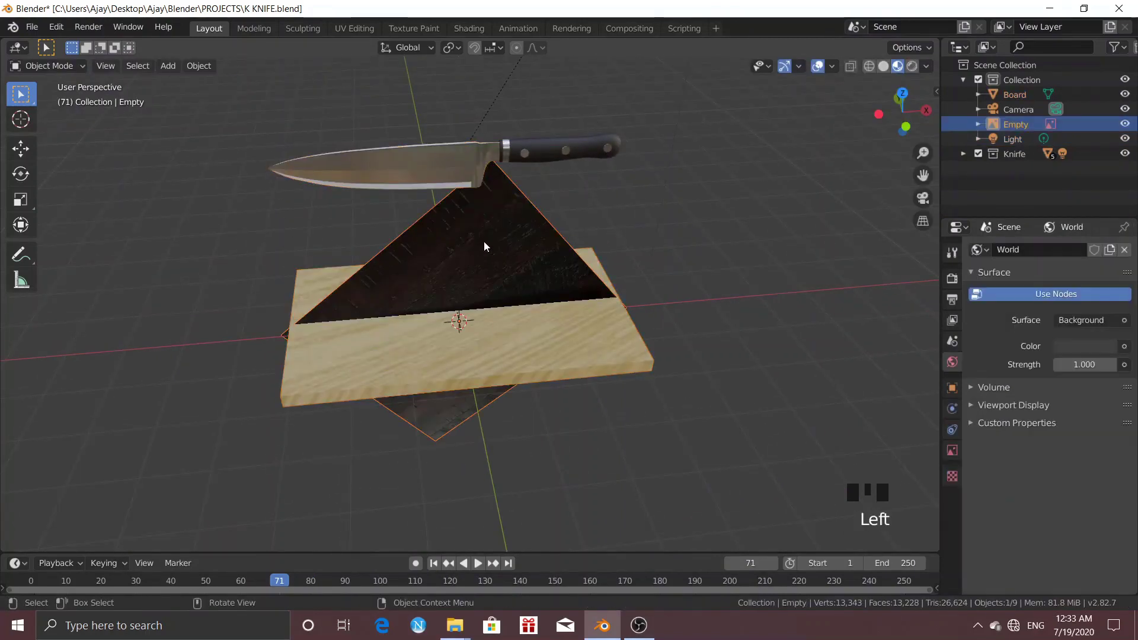
{"action": "key", "text": "Delete"}
Rotate the blade with its parented parts 90° about the global X axis so the knife lies flat.
{"action": "left_click", "coordinate": [423, 181]}
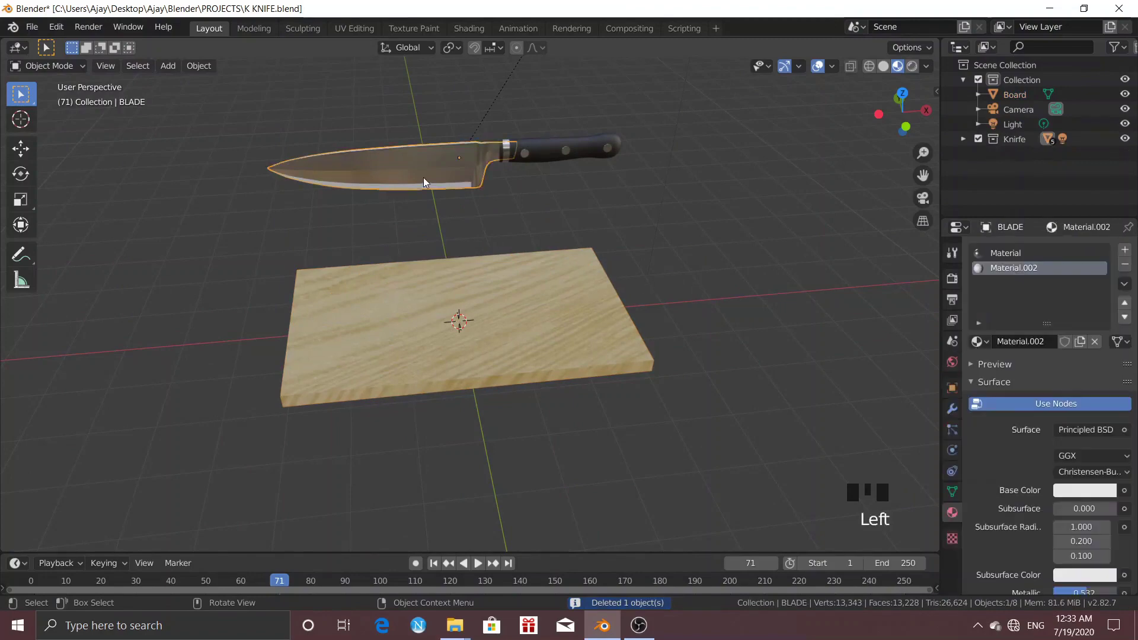
{"action": "type", "text": "rx90"}
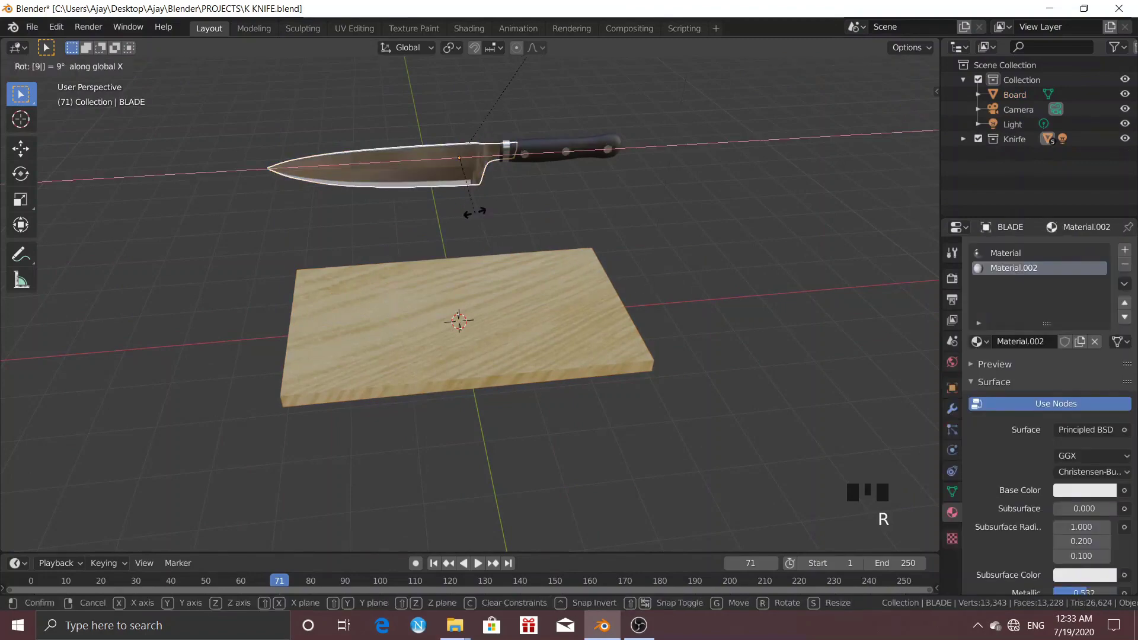
{"action": "key", "text": "Return"}
From the top view, rotate the knife about 146° so it lies diagonally across the board.
{"action": "scroll", "coordinate": [605, 228], "scroll_direction": "down", "scroll_amount": 1}
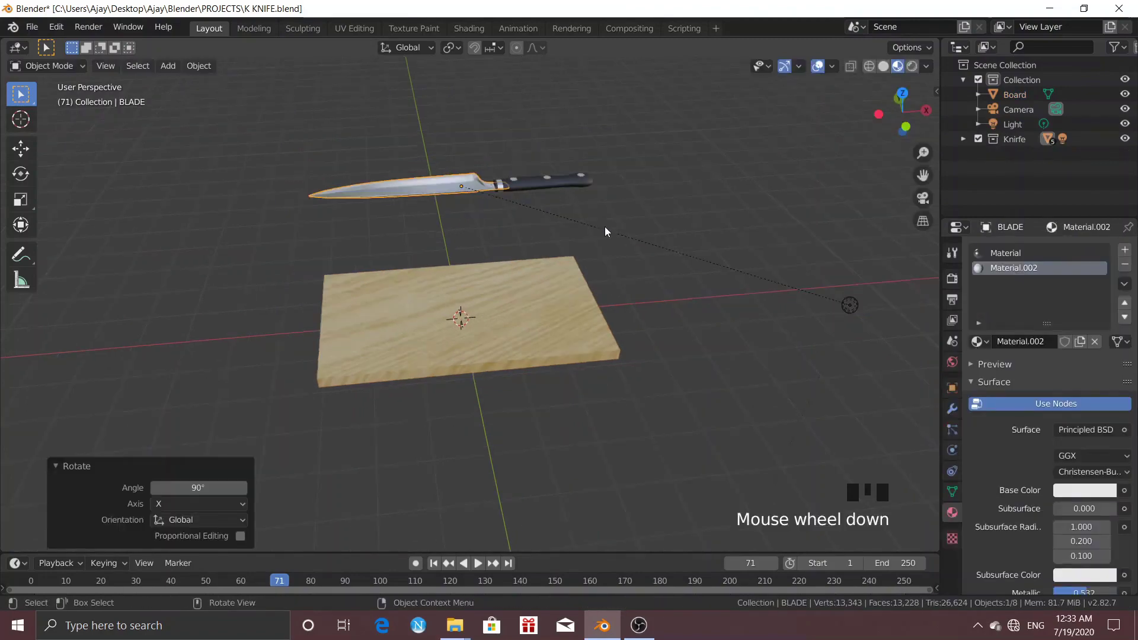
{"action": "key", "text": "KP_7"}
{"action": "scroll", "coordinate": [616, 294], "scroll_direction": "up", "scroll_amount": 6}
{"action": "key", "text": "r"}
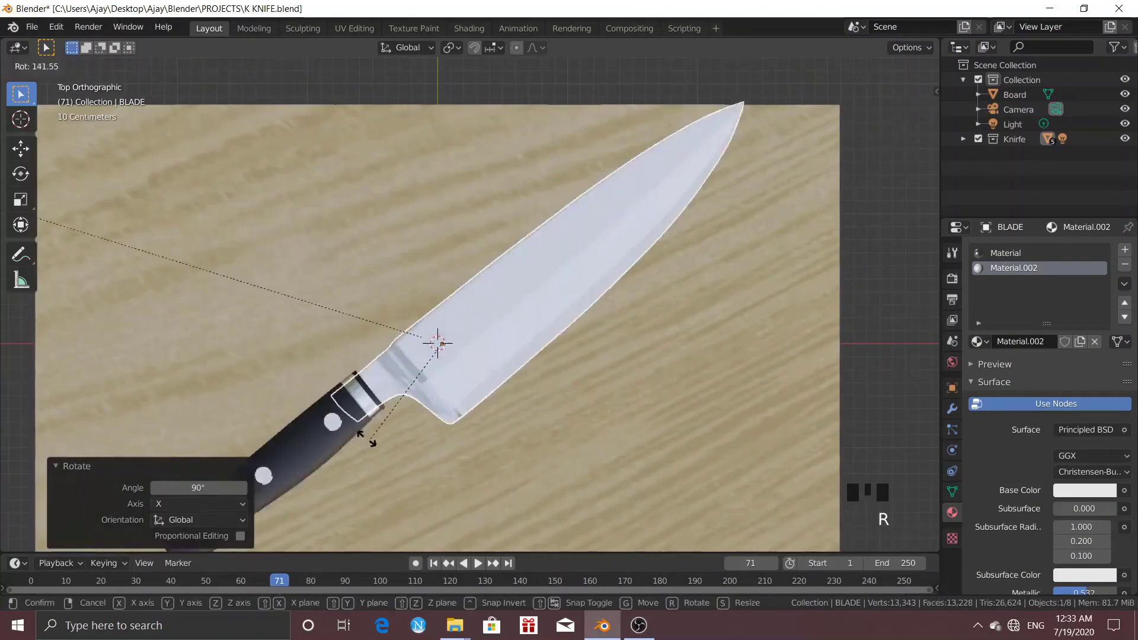
{"action": "left_click", "coordinate": [362, 435]}
{"action": "scroll", "coordinate": [386, 427], "scroll_direction": "down", "scroll_amount": 2}
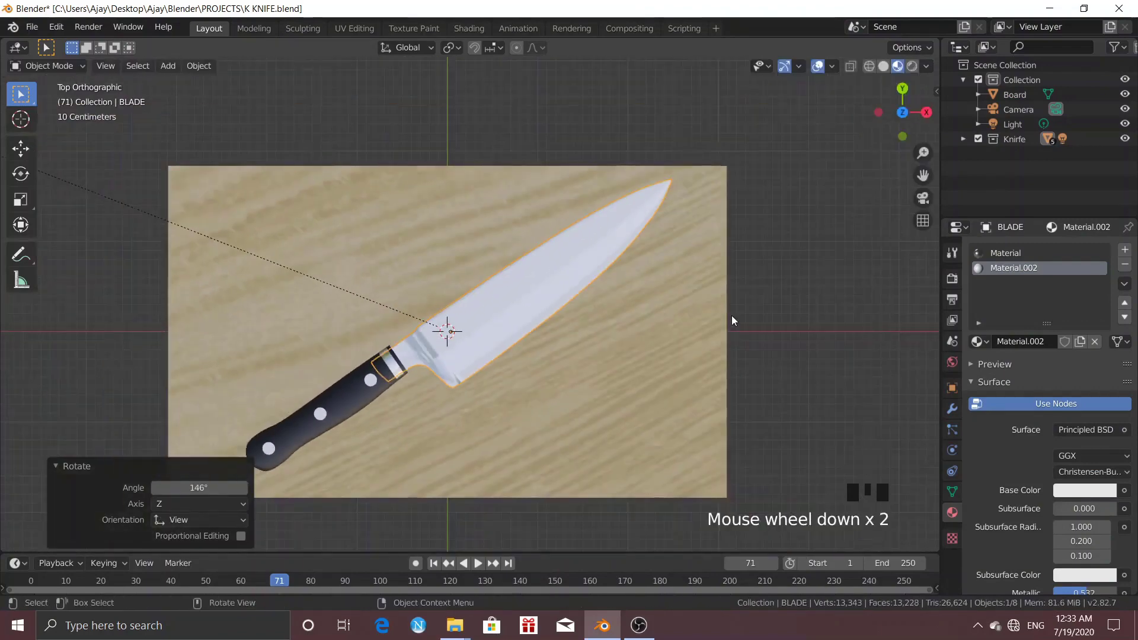
Lower the knife about 3 m along the global Z axis onto the board's surface.
{"action": "middle_click_drag", "start_coordinate": [732, 320], "coordinate": [752, 244]}
{"action": "key", "text": "g"}
{"action": "key", "text": "z"}
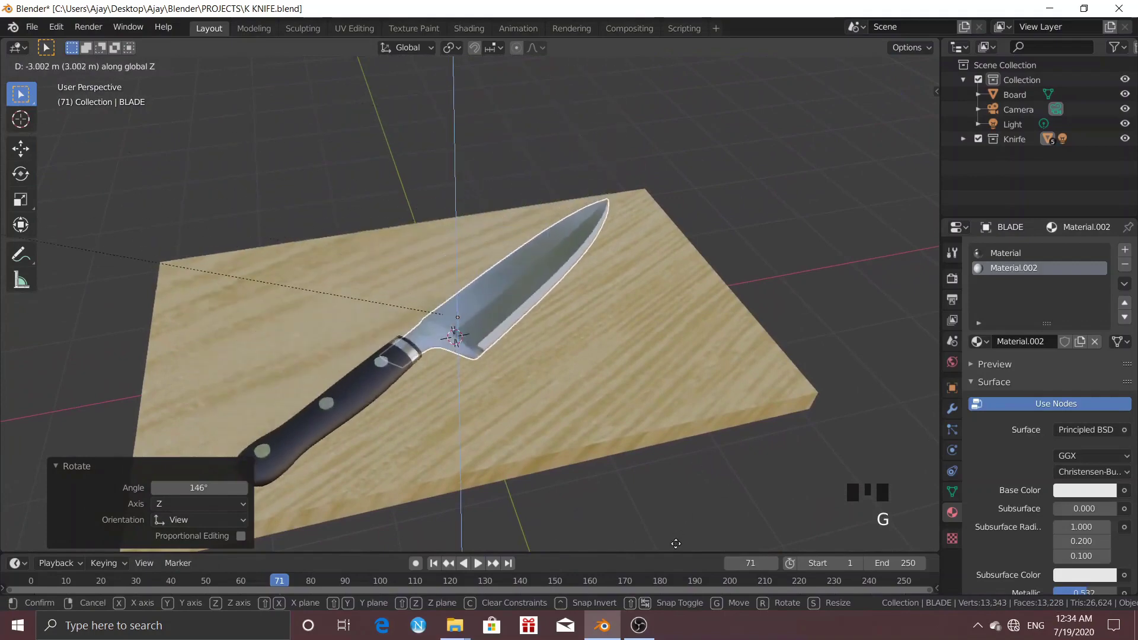
{"action": "left_click", "coordinate": [611, 376]}
Scale the cutting board up uniformly by a factor of about 1.86.
{"action": "left_click", "coordinate": [609, 374]}
{"action": "scroll", "coordinate": [610, 373], "scroll_direction": "down", "scroll_amount": 3}
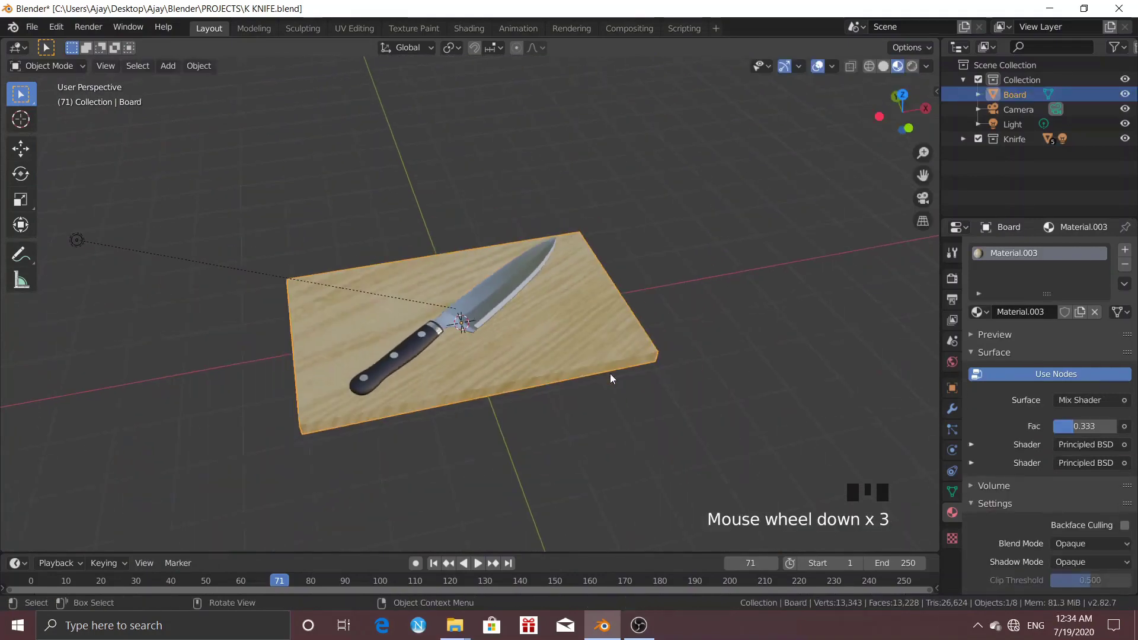
{"action": "key", "text": "s"}
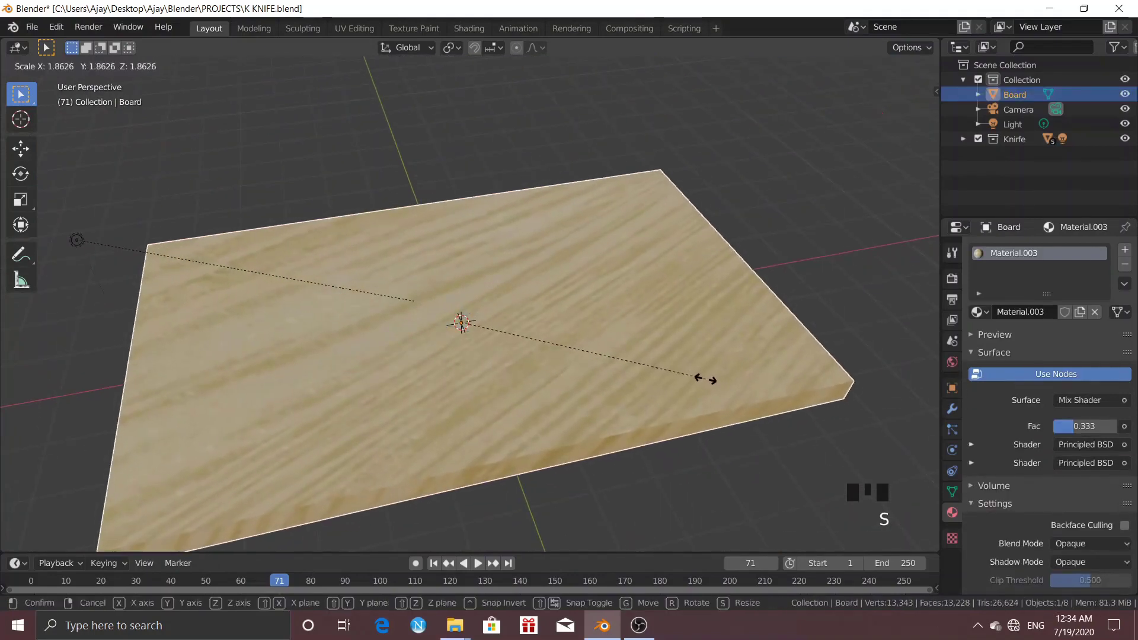
{"action": "left_click", "coordinate": [705, 378]}
{"action": "middle_click_drag", "start_coordinate": [704, 381], "coordinate": [684, 317]}
Select BLADE in the Knirfe collection and raise it 0.217 m along global Z so the knife rests on the enlarged board.
{"action": "left_click", "coordinate": [703, 306]}
{"action": "left_click", "coordinate": [963, 138]}
{"action": "left_click", "coordinate": [1016, 153]}
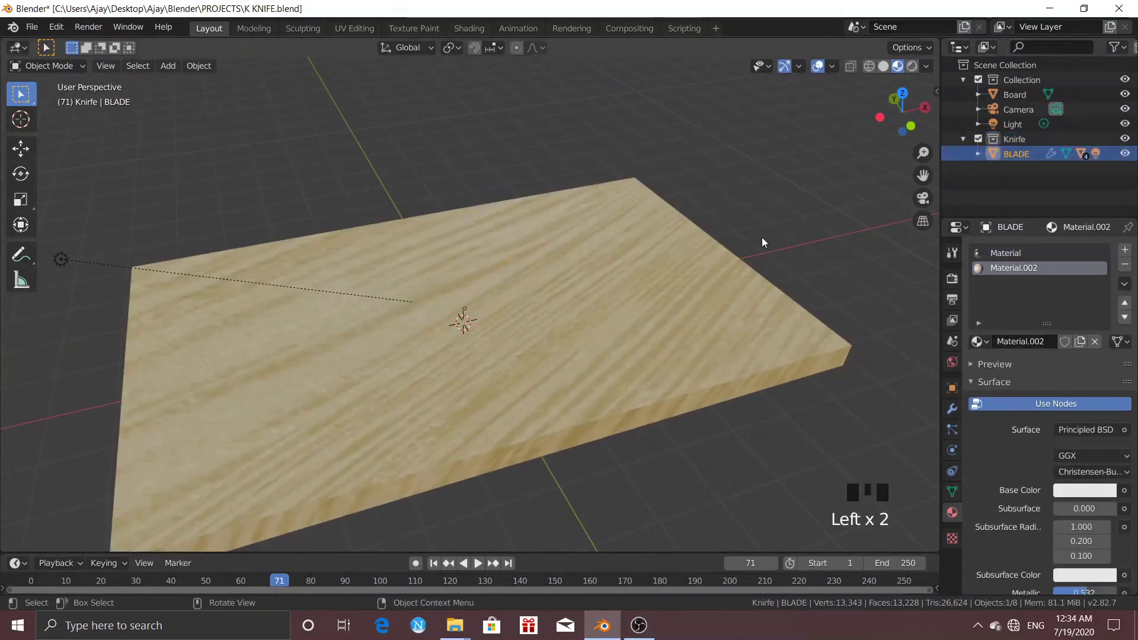
{"action": "key", "text": "g"}
{"action": "key", "text": "z"}
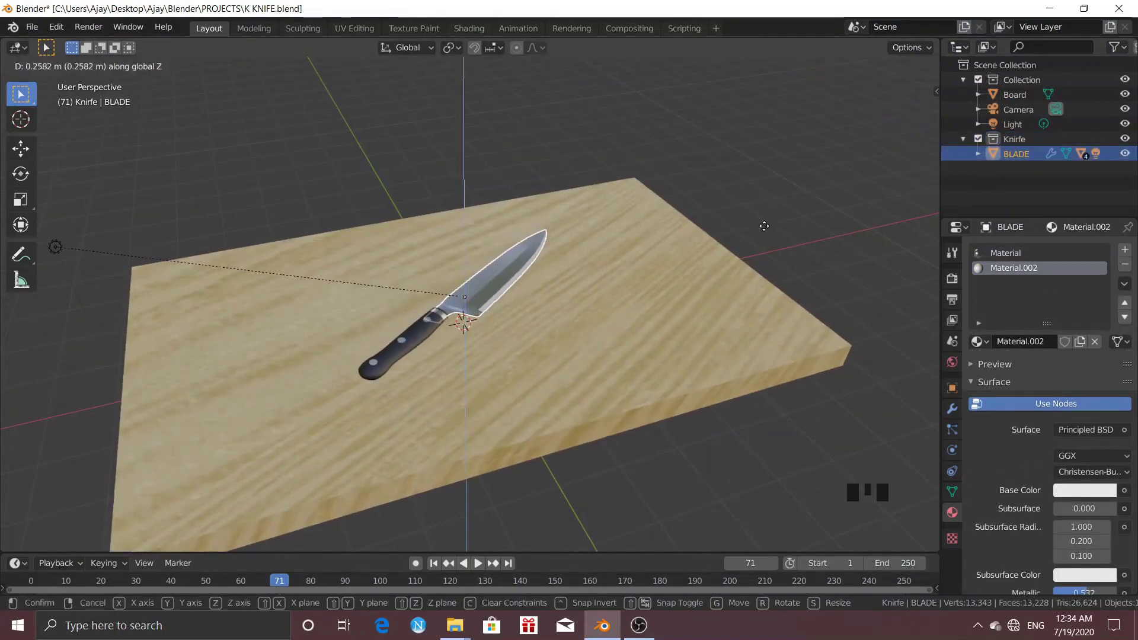
{"action": "left_click", "coordinate": [765, 227]}
{"action": "middle_click_drag", "start_coordinate": [764, 227], "coordinate": [715, 220]}
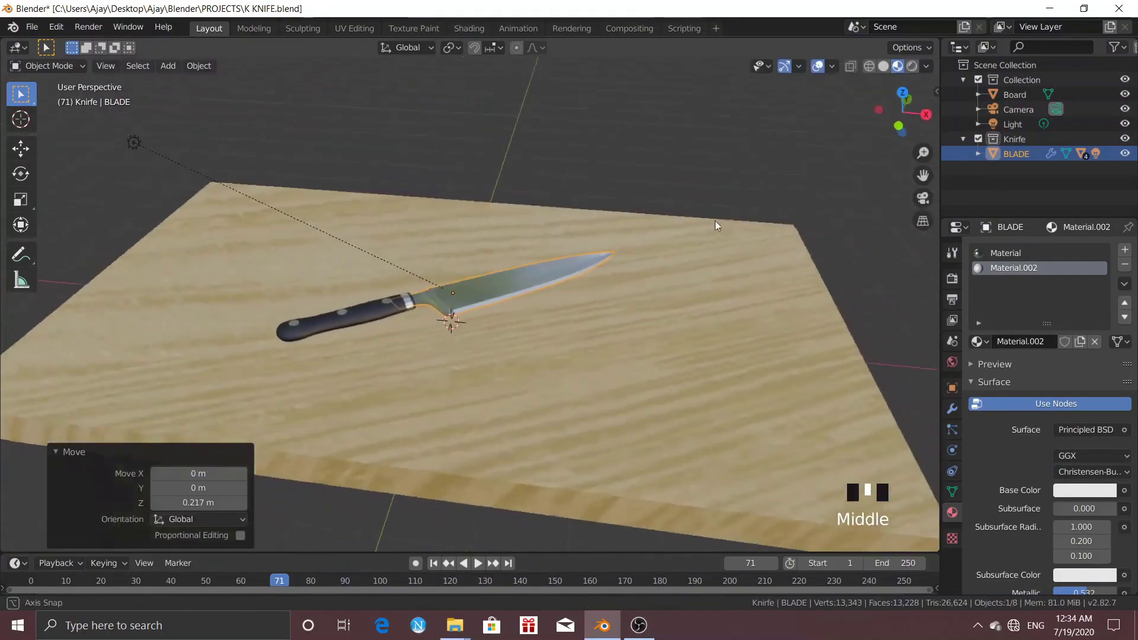
{"action": "scroll", "coordinate": [752, 213], "scroll_direction": "up", "scroll_amount": 2}
{"action": "left_click", "coordinate": [574, 187]}
Look through the scene camera and enable Lock Camera to View.
{"action": "middle_click_drag", "start_coordinate": [574, 188], "coordinate": [628, 240]}
{"action": "scroll", "coordinate": [620, 253], "scroll_direction": "down", "scroll_amount": 4}
{"action": "key", "text": "KP_0"}
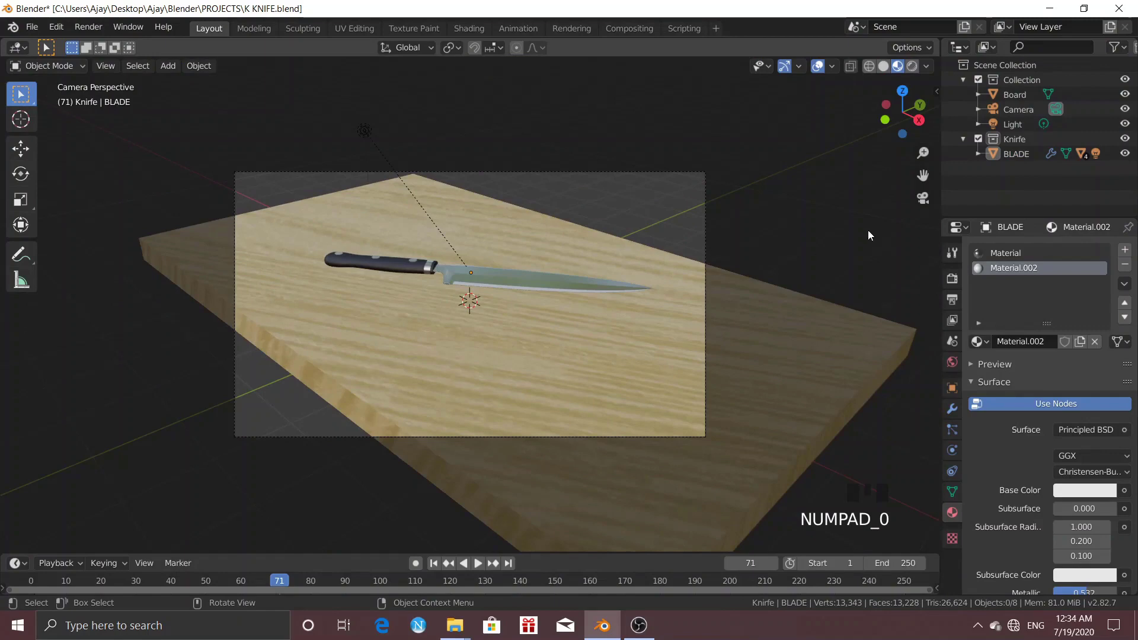
{"action": "key", "text": "n"}
{"action": "left_click", "coordinate": [932, 149]}
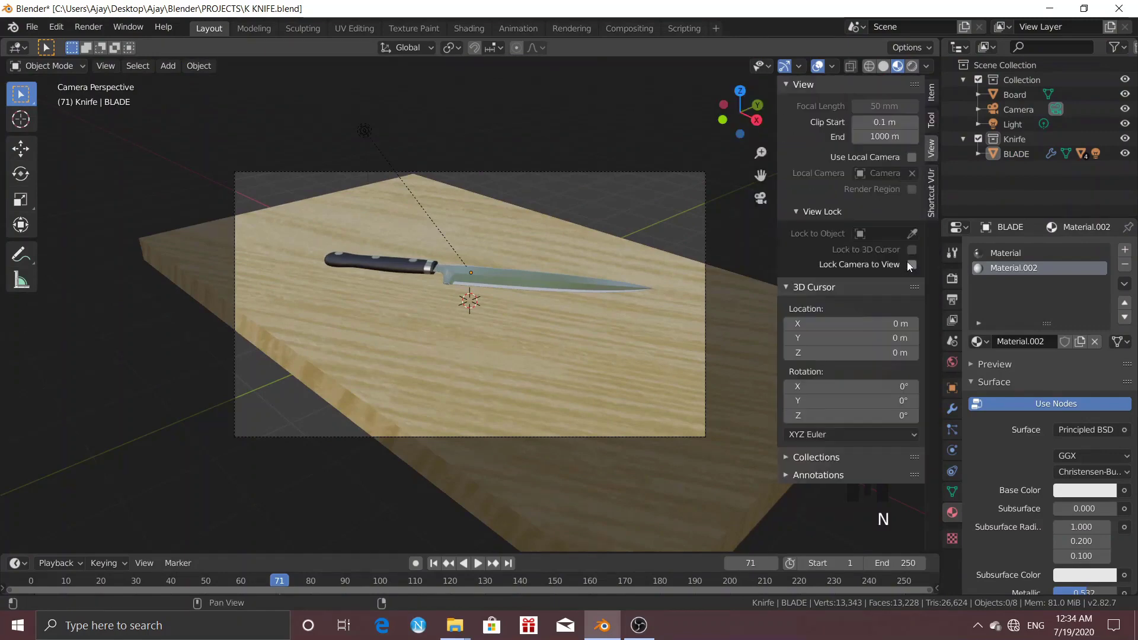
{"action": "left_click", "coordinate": [792, 331]}
{"action": "key", "text": "n"}
Reframe the camera so the knife lies diagonally on the board in the frame, and leave the camera view.
{"action": "middle_click_drag", "start_coordinate": [618, 251], "coordinate": [716, 233]}
{"action": "scroll", "coordinate": [691, 236], "scroll_direction": "up", "scroll_amount": 1}
{"action": "scroll", "coordinate": [697, 237], "scroll_direction": "down", "scroll_amount": 1}
{"action": "middle_click", "coordinate": [667, 284]}
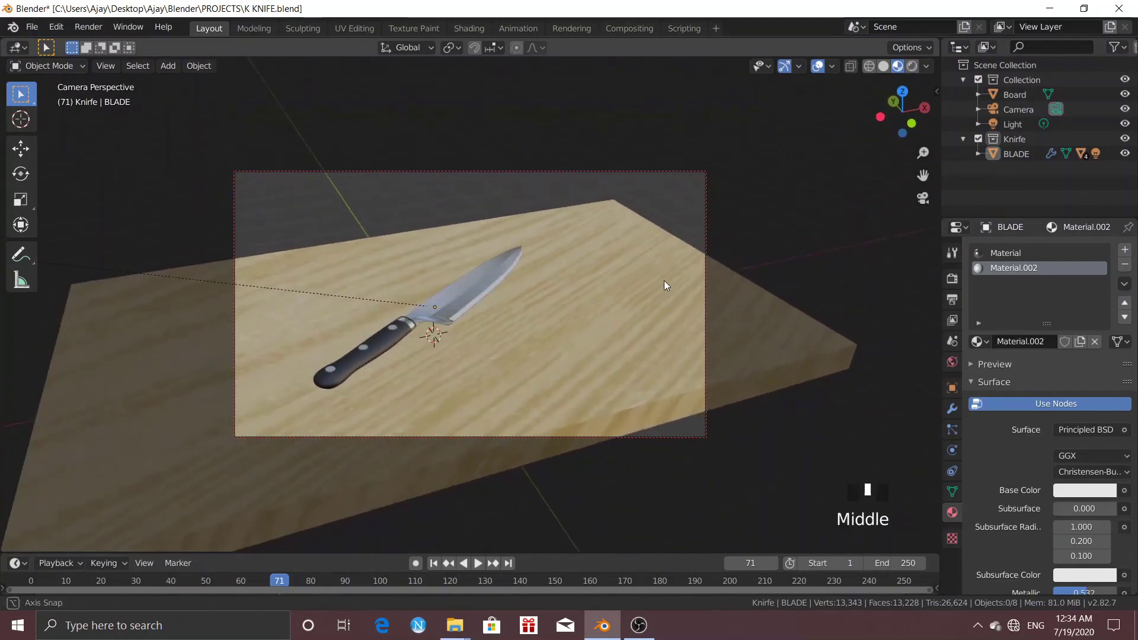
{"action": "key", "text": "KP_0"}
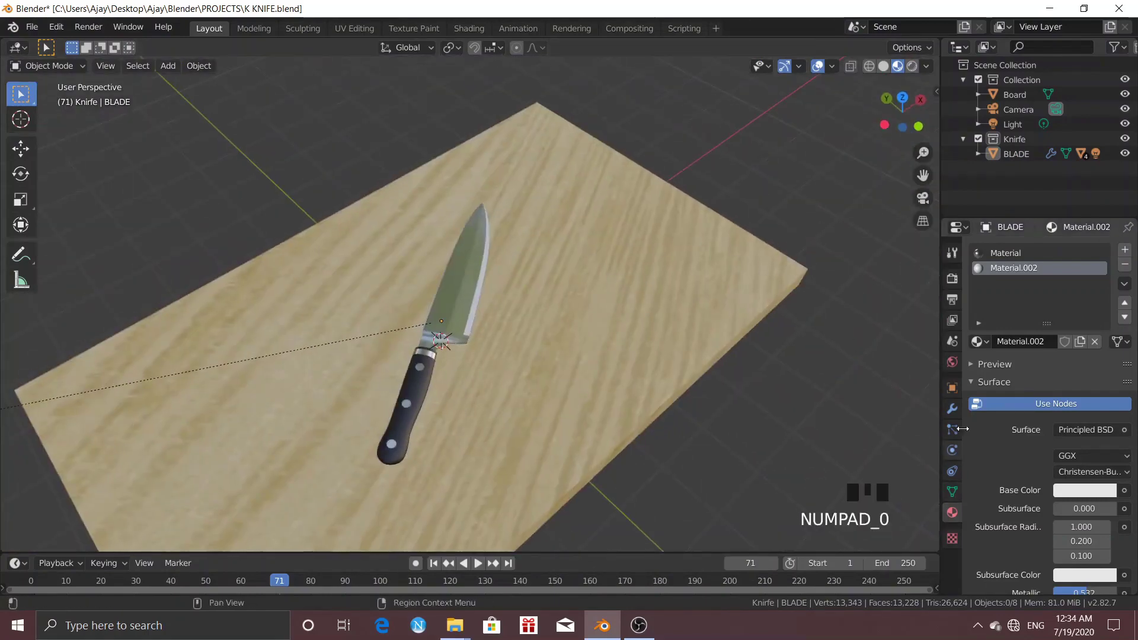
Set the World background color to an Environment Texture and load the kiara_interior image.
{"action": "left_click", "coordinate": [951, 361]}
{"action": "left_click", "coordinate": [1124, 347]}
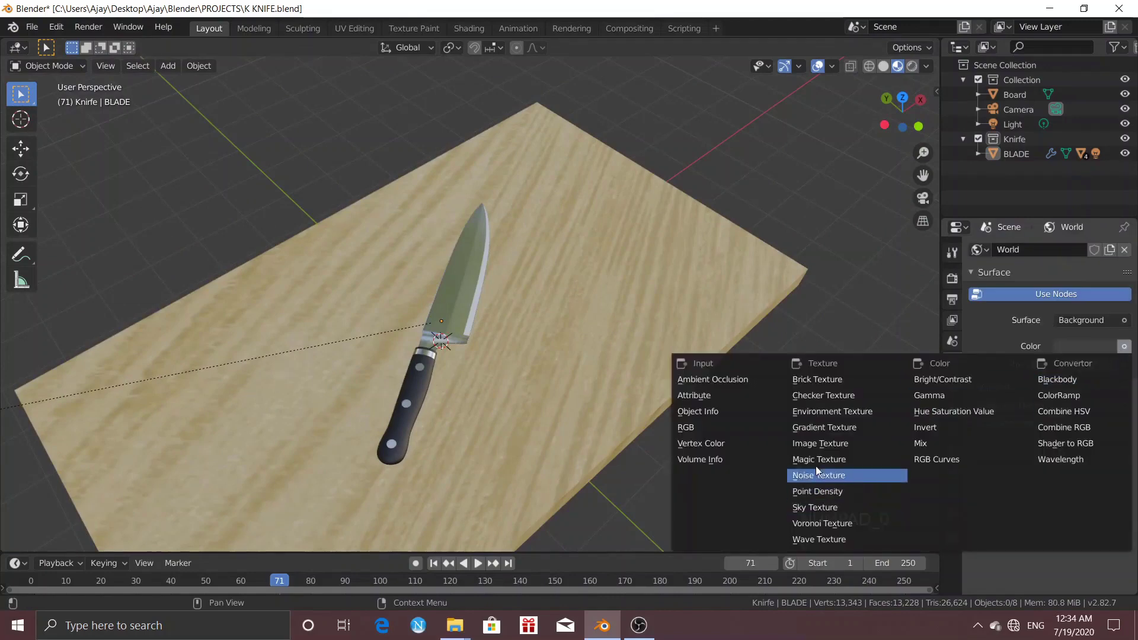
{"action": "left_click", "coordinate": [815, 417]}
{"action": "left_click", "coordinate": [1118, 365]}
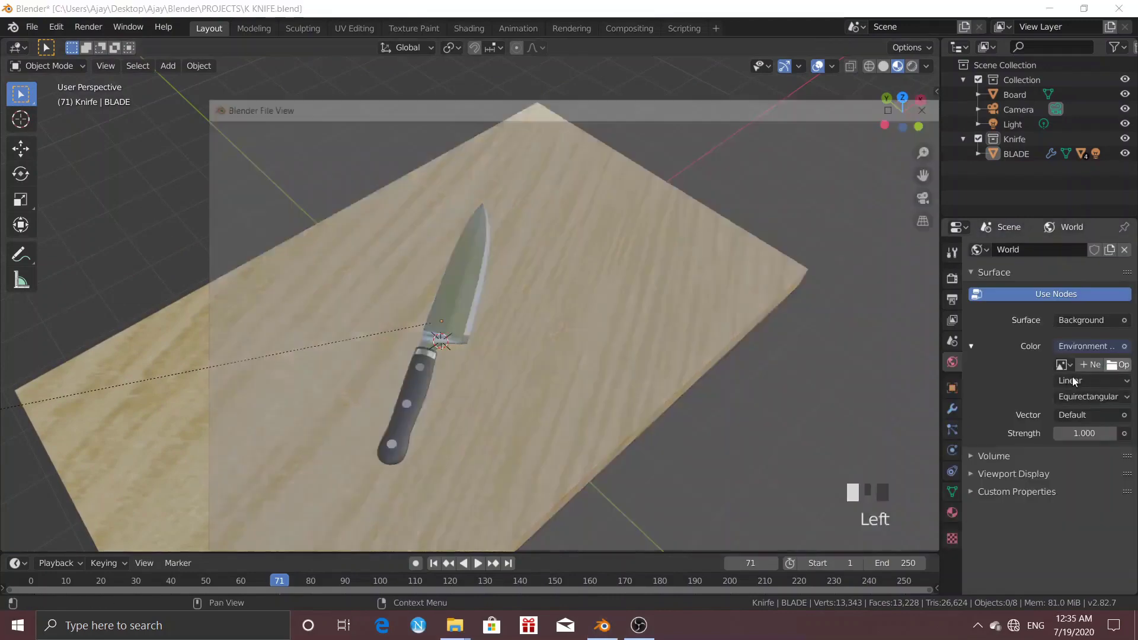
{"action": "left_click", "coordinate": [275, 370]}
{"action": "left_click", "coordinate": [429, 360]}
{"action": "left_click", "coordinate": [791, 544]}
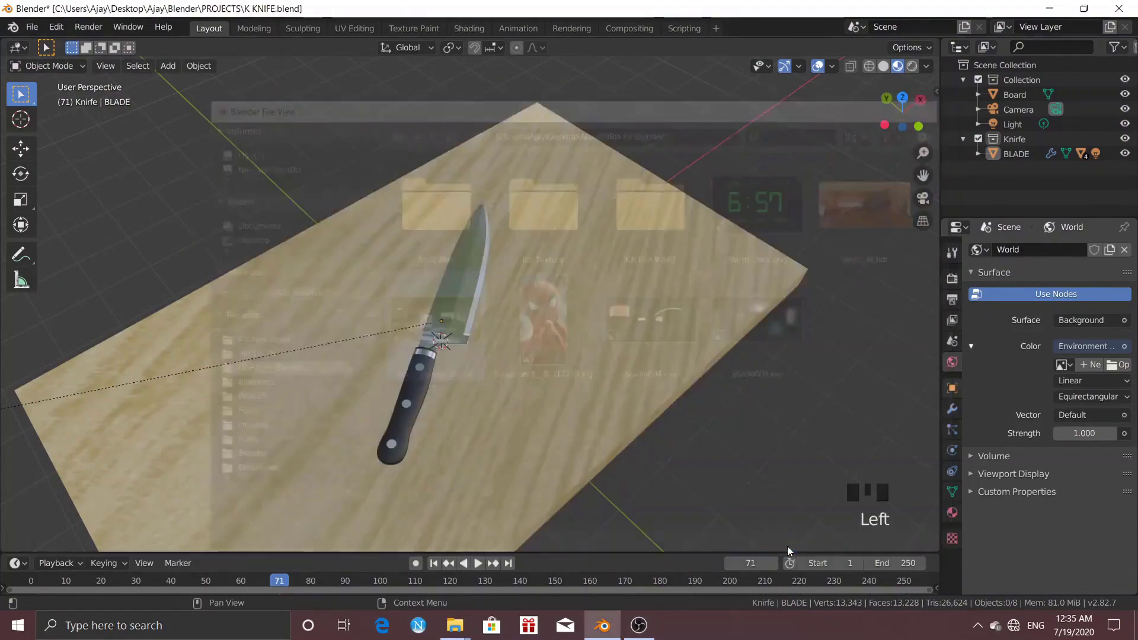
Switch the viewport to Rendered shading to preview the knife and board in the environment.
{"action": "key", "text": "z"}
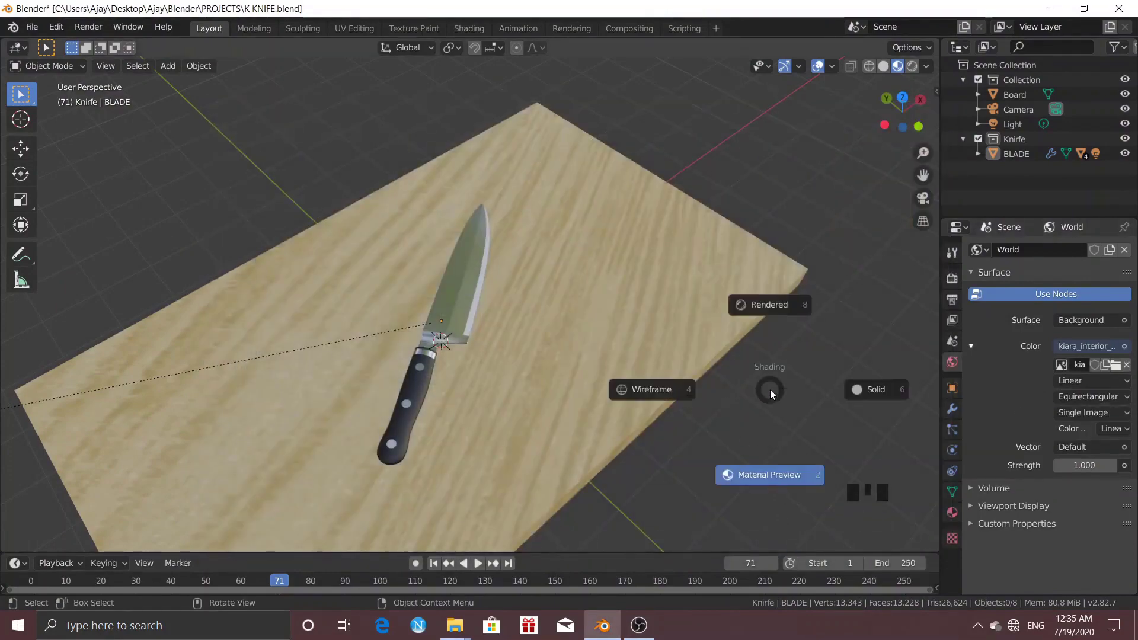
{"action": "left_click", "coordinate": [773, 297]}
{"action": "mouse_move", "coordinate": [774, 298]}
{"action": "middle_mouse_down"}
{"action": "mouse_move", "coordinate": [752, 230]}
{"action": "mouse_move", "coordinate": [786, 258]}
{"action": "mouse_move", "coordinate": [742, 237]}
{"action": "mouse_move", "coordinate": [735, 265]}
{"action": "middle_mouse_up"}
{"action": "scroll", "coordinate": [785, 256], "scroll_direction": "up", "scroll_amount": 4}
Add a plane at the world origin and scale it uniformly by about 6.949 to extend beyond the board.
{"action": "key", "text": "shift+a"}
{"action": "left_click", "coordinate": [788, 262]}
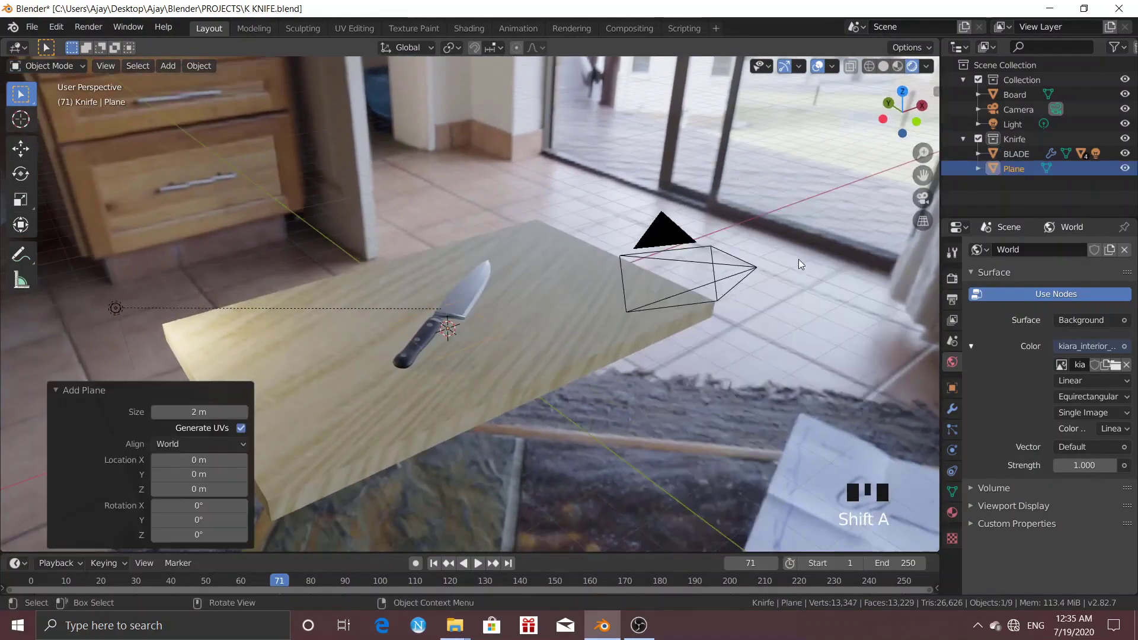
{"action": "key", "text": "s"}
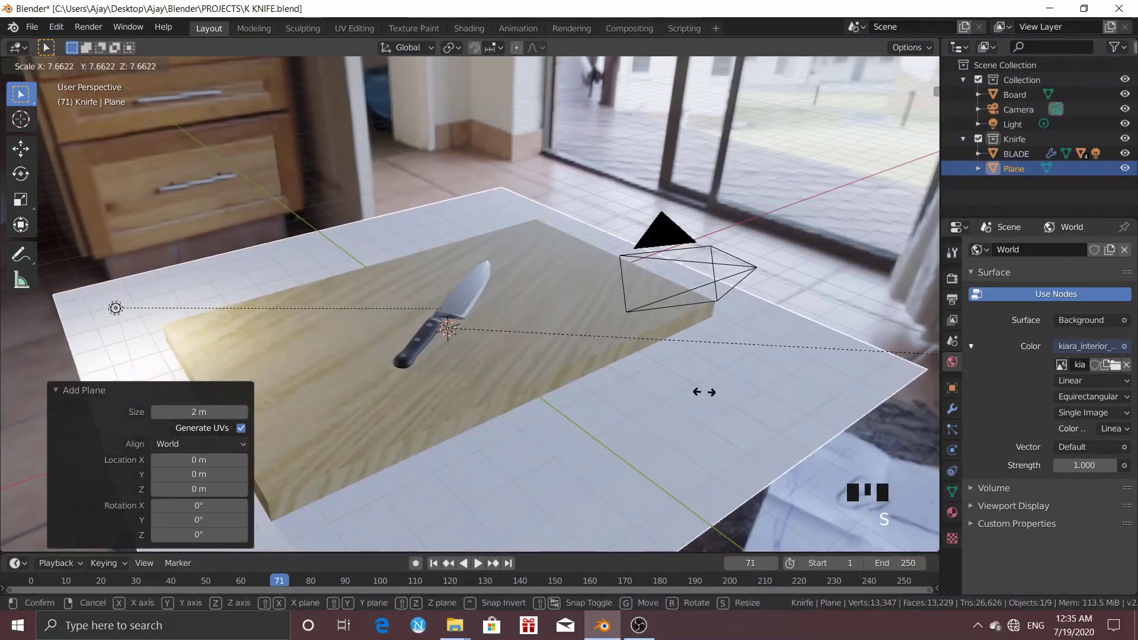
{"action": "left_click", "coordinate": [590, 386]}
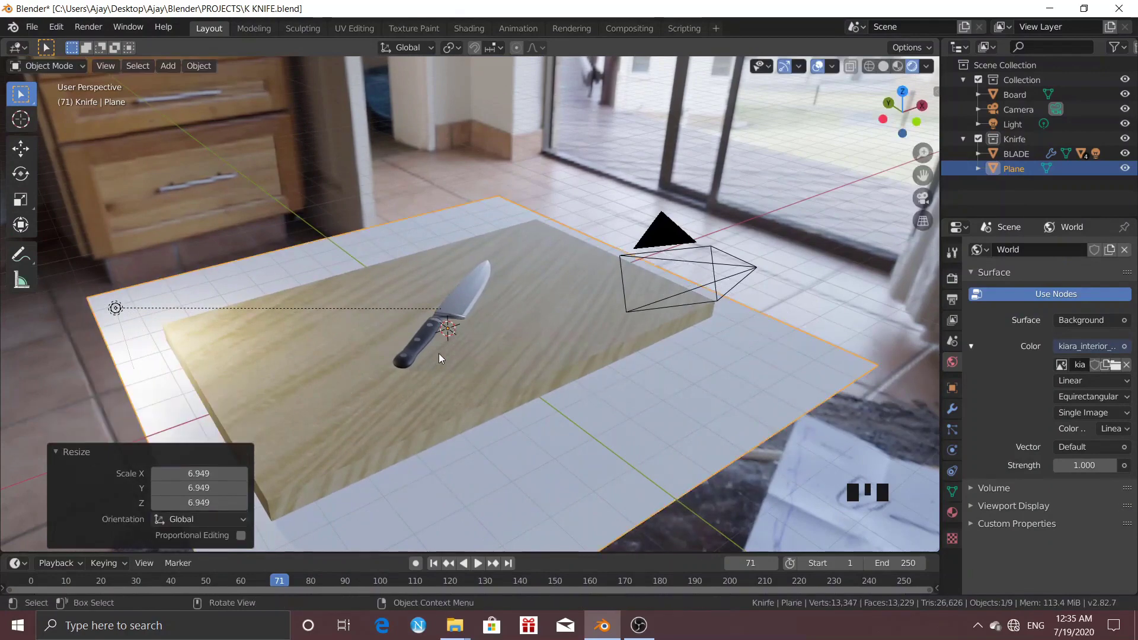
Stretch the plane along the X axis by a factor of about 2.035.
{"action": "key", "text": "s"}
{"action": "key", "text": "x"}
{"action": "left_click", "coordinate": [518, 359]}
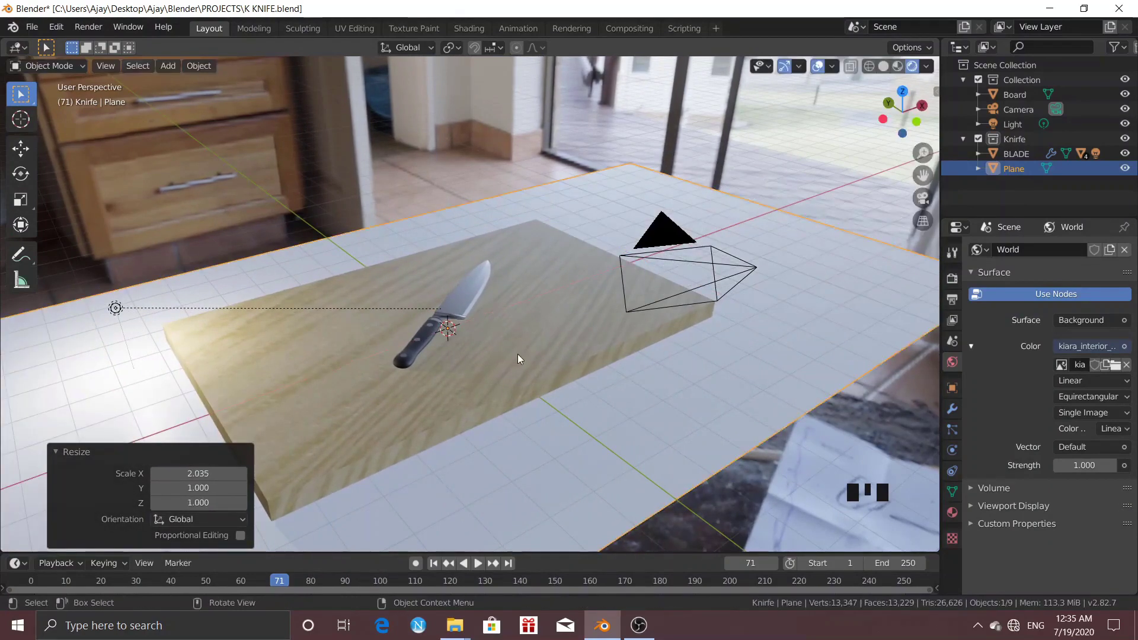
Move the light about 4.21 m in X, -0.354 m in Y and 3.94 m in Z, and open its light settings.
{"action": "left_click", "coordinate": [115, 308]}
{"action": "left_click", "coordinate": [115, 308]}
{"action": "key", "text": "g"}
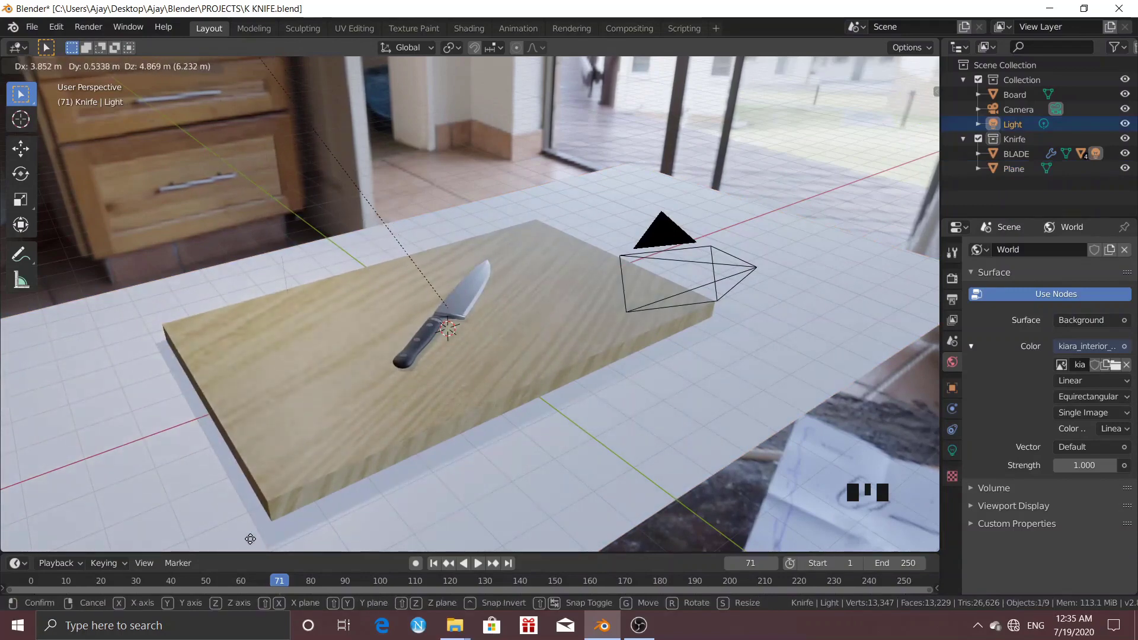
{"action": "left_click", "coordinate": [252, 536]}
{"action": "left_click", "coordinate": [953, 451]}
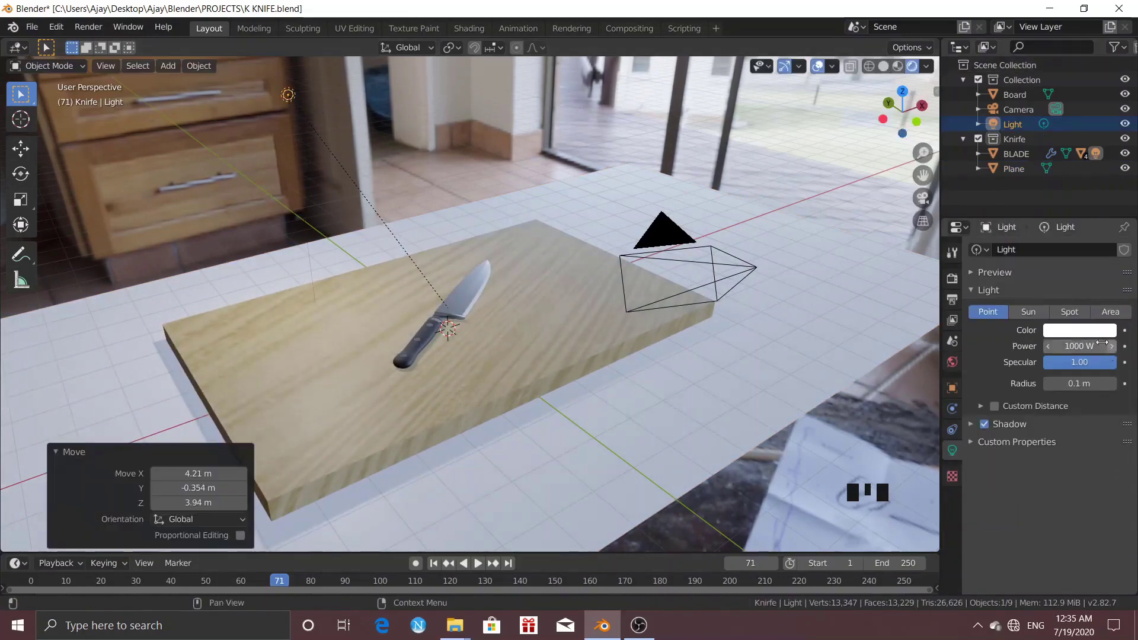
Set the point light's power to 200 W and deselect the light.
{"action": "left_click", "coordinate": [1083, 346]}
{"action": "type", "text": "200"}
{"action": "key", "text": "Return"}
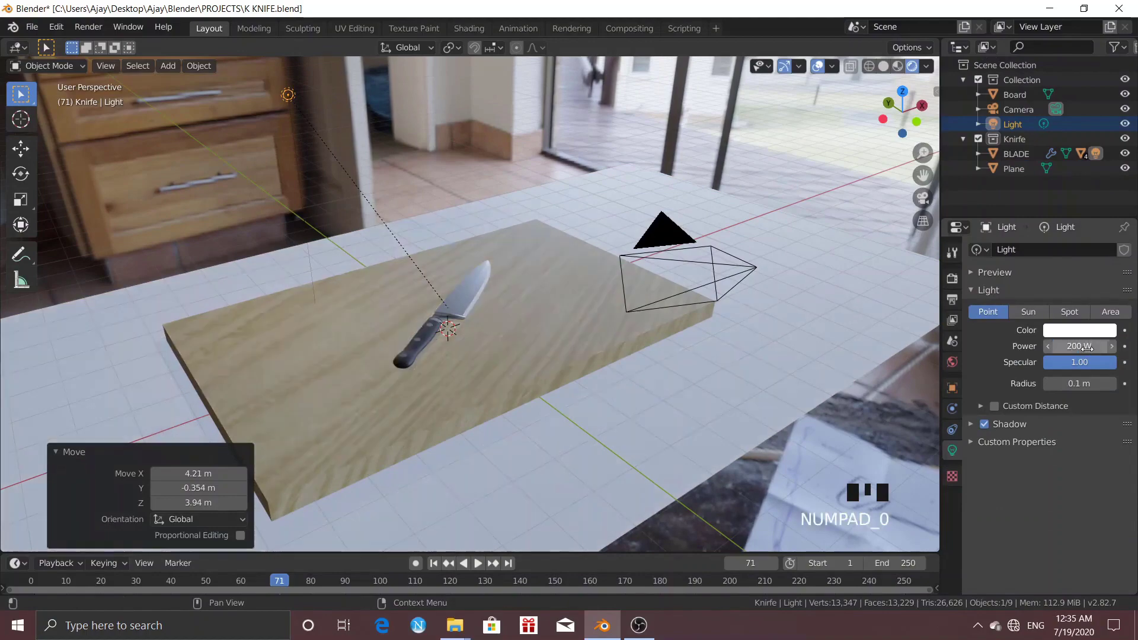
{"action": "left_click", "coordinate": [521, 209]}
Look through the camera and reframe it so the knife lies diagonally left of the frame's centre on the board.
{"action": "key", "text": "KP_0"}
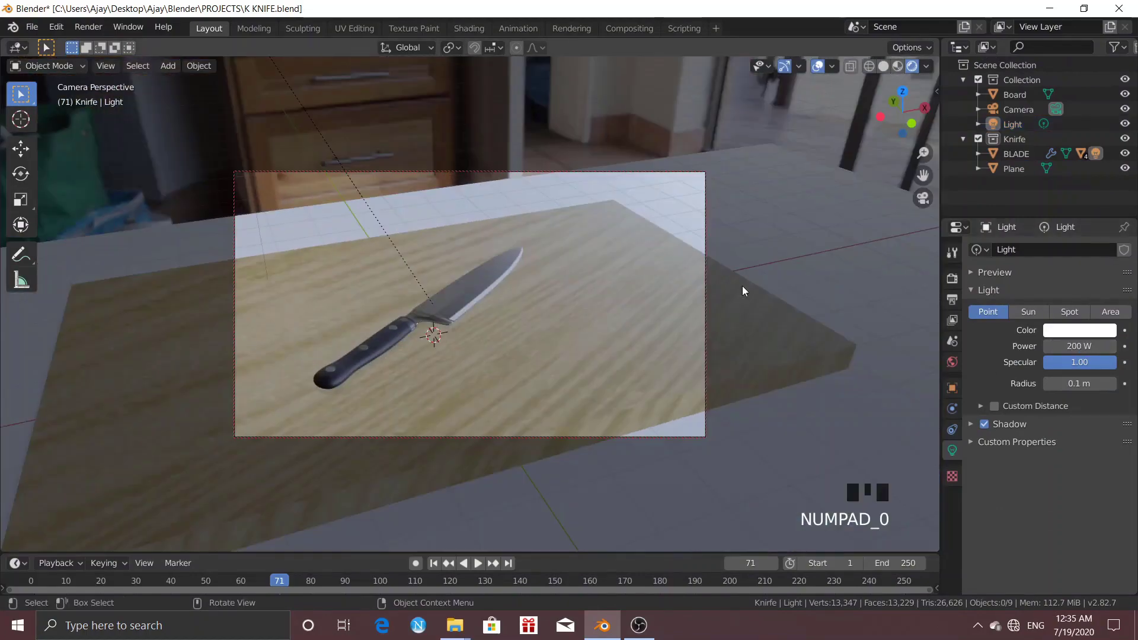
{"action": "middle_click_drag", "start_coordinate": [742, 286], "coordinate": [765, 282]}
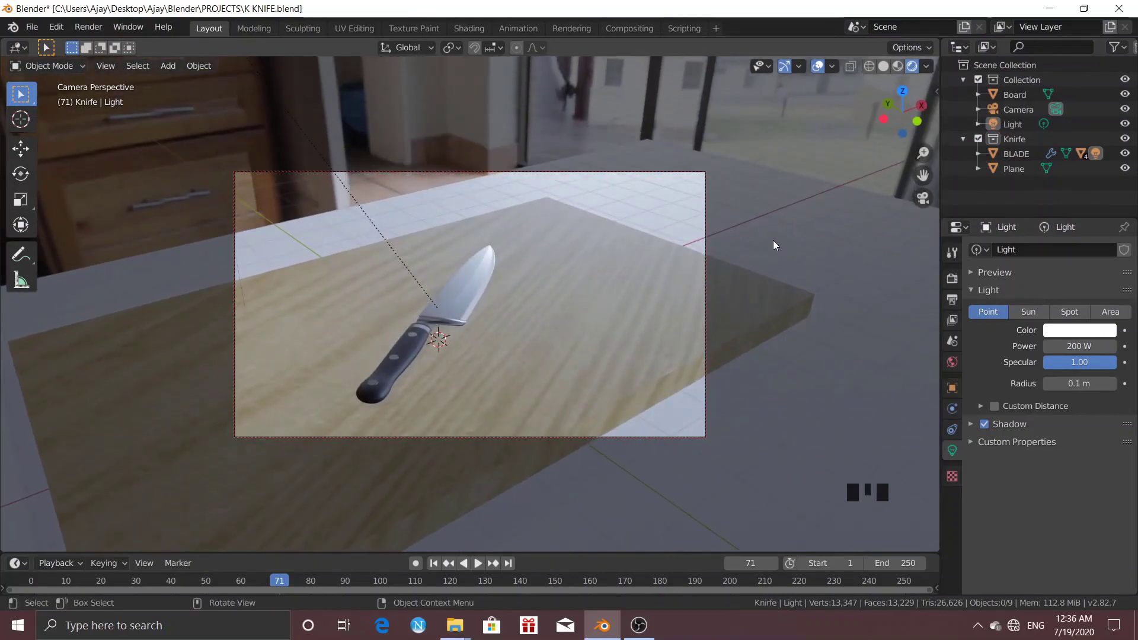
{"action": "mouse_move", "coordinate": [658, 229]}
{"action": "middle_mouse_down", "text": "shift"}
{"action": "mouse_move", "coordinate": [638, 261]}
{"action": "mouse_move", "coordinate": [624, 242]}
{"action": "mouse_move", "coordinate": [667, 219]}
{"action": "middle_mouse_up", "text": "shift"}
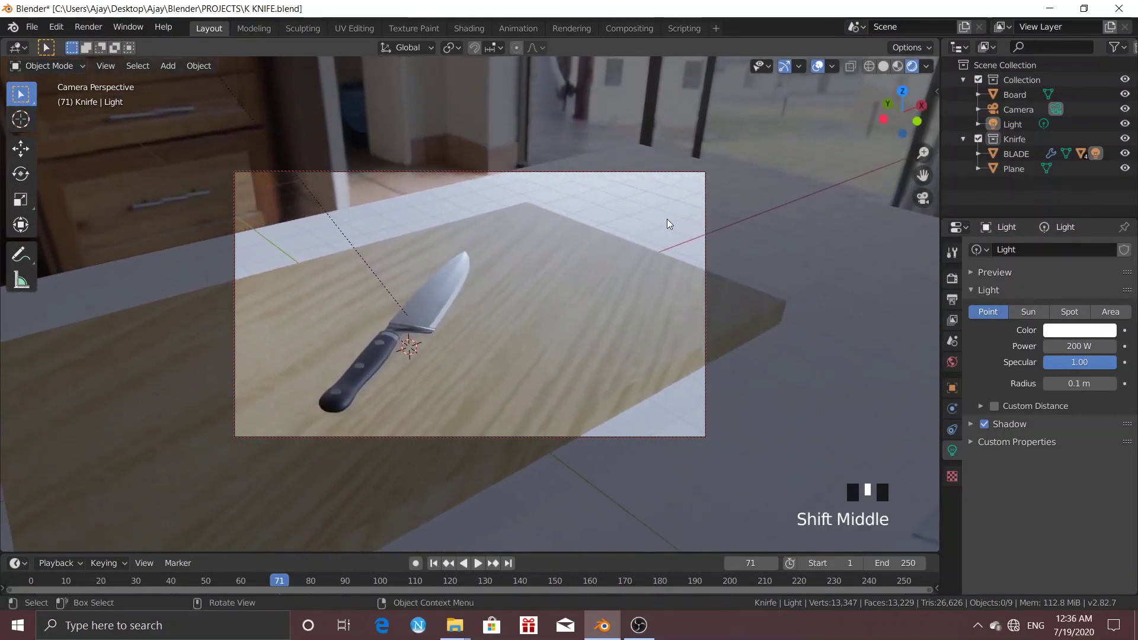
Give the ground plane a new material with a light grey base color and a roughness of 0.610.
{"action": "left_click", "coordinate": [746, 247]}
{"action": "left_click", "coordinate": [952, 512]}
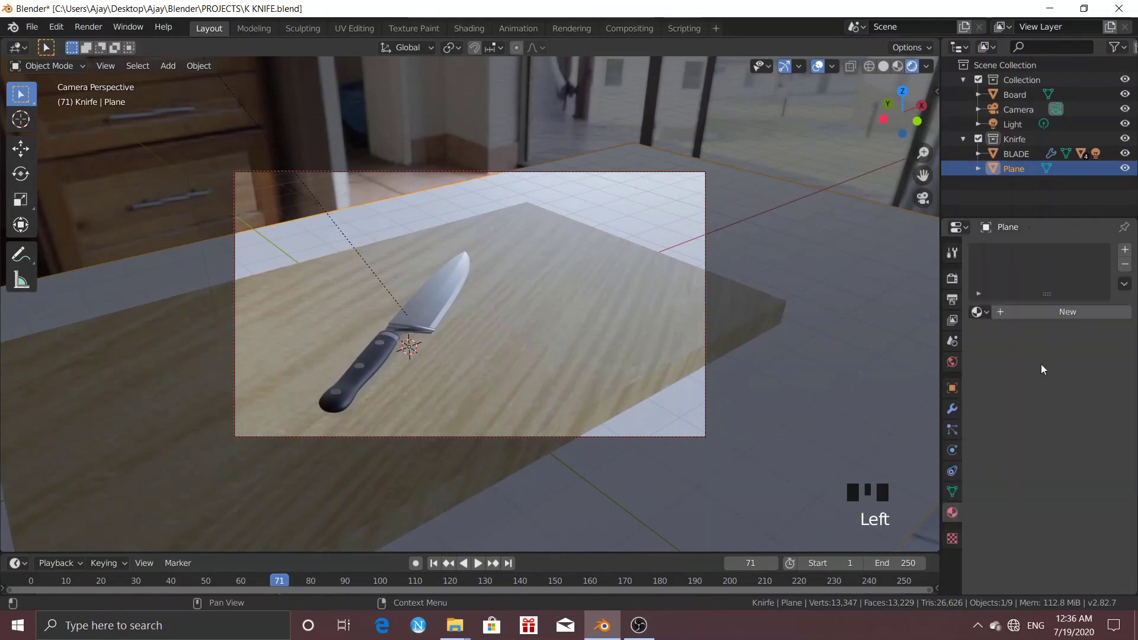
{"action": "left_click", "coordinate": [1062, 311]}
{"action": "left_click", "coordinate": [1085, 461]}
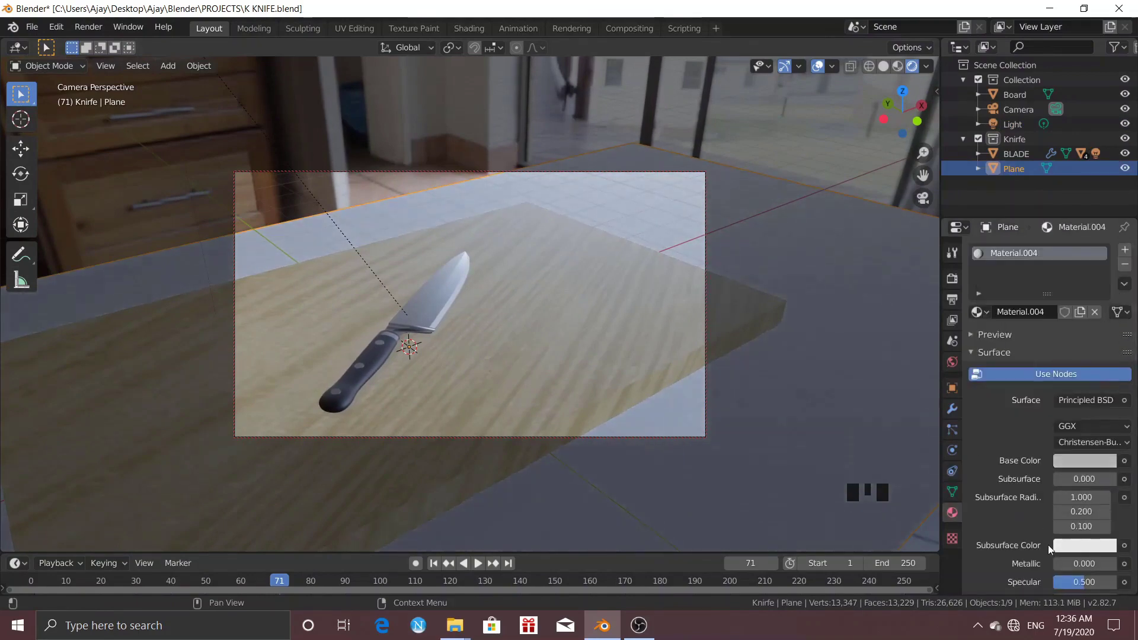
{"action": "scroll", "coordinate": [1070, 554], "scroll_direction": "down", "scroll_amount": 3}
{"action": "left_click", "coordinate": [909, 272]}
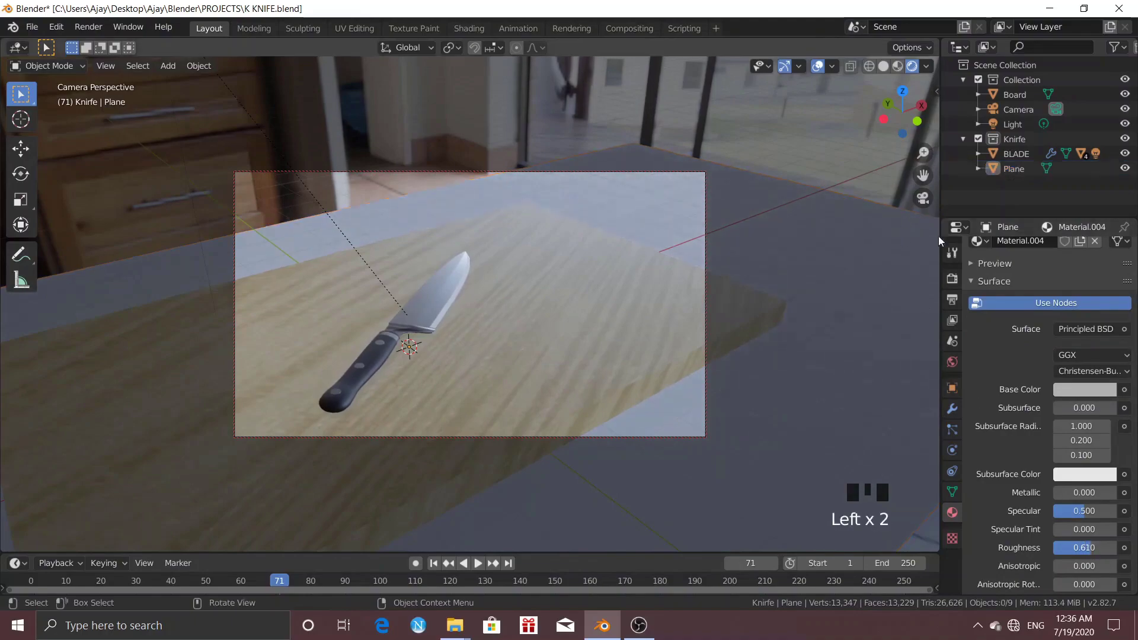
Switch the scene's render engine to Cycles.
{"action": "left_click", "coordinate": [952, 278]}
{"action": "left_click", "coordinate": [1117, 249]}
{"action": "left_click", "coordinate": [1074, 299]}
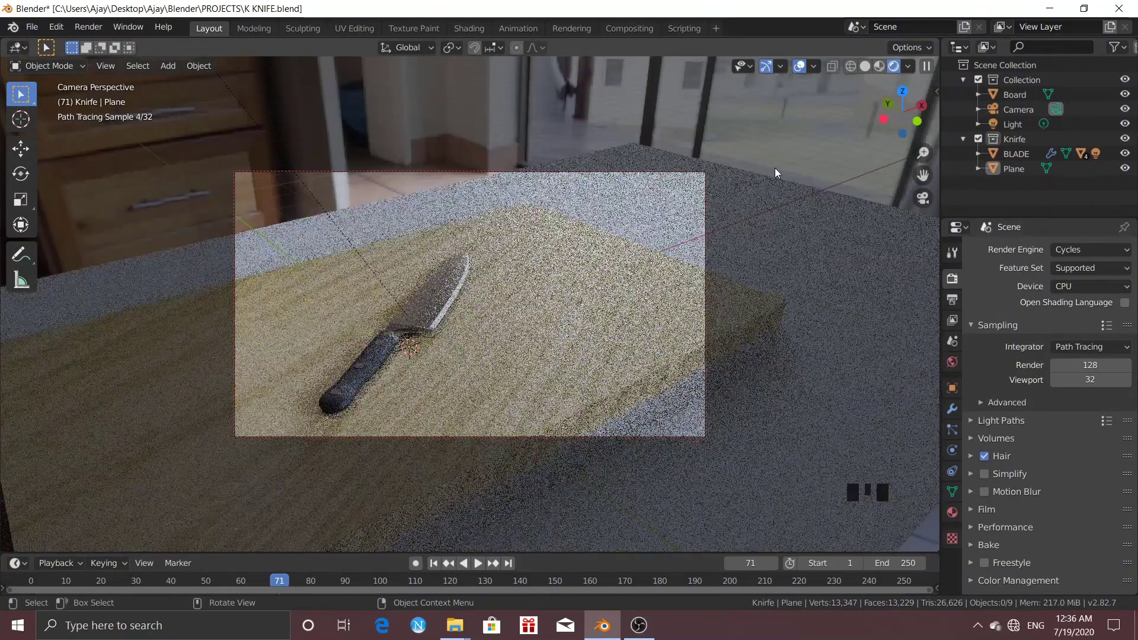
Clear the plane selection and orbit the camera to a slightly lower angle over the knife and board.
{"action": "left_click", "coordinate": [774, 170]}
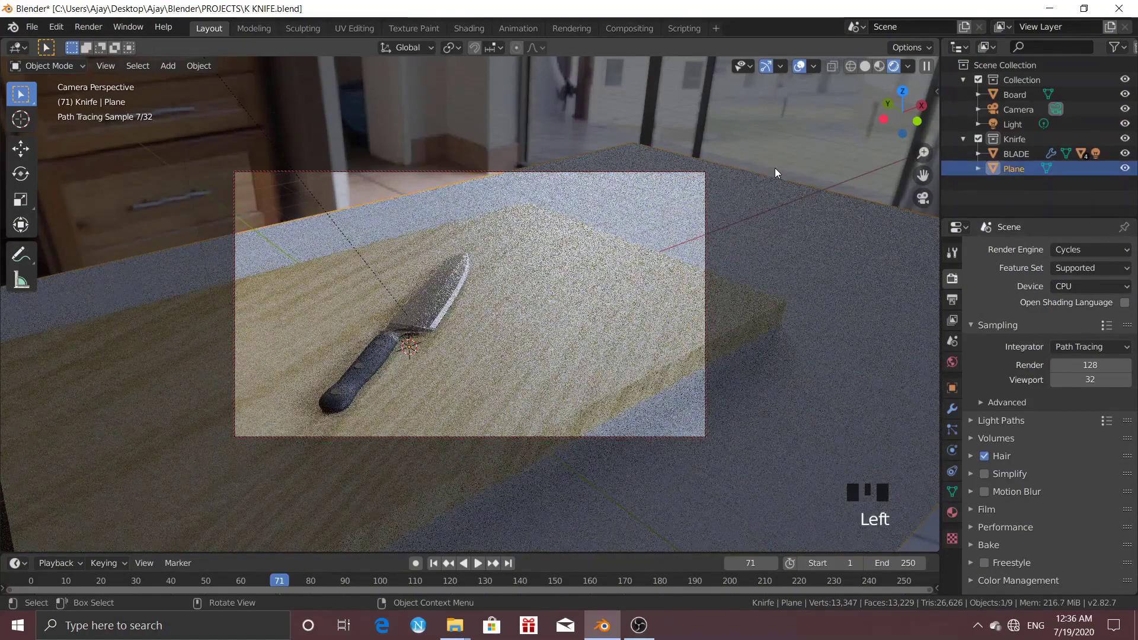
{"action": "left_click", "coordinate": [779, 152]}
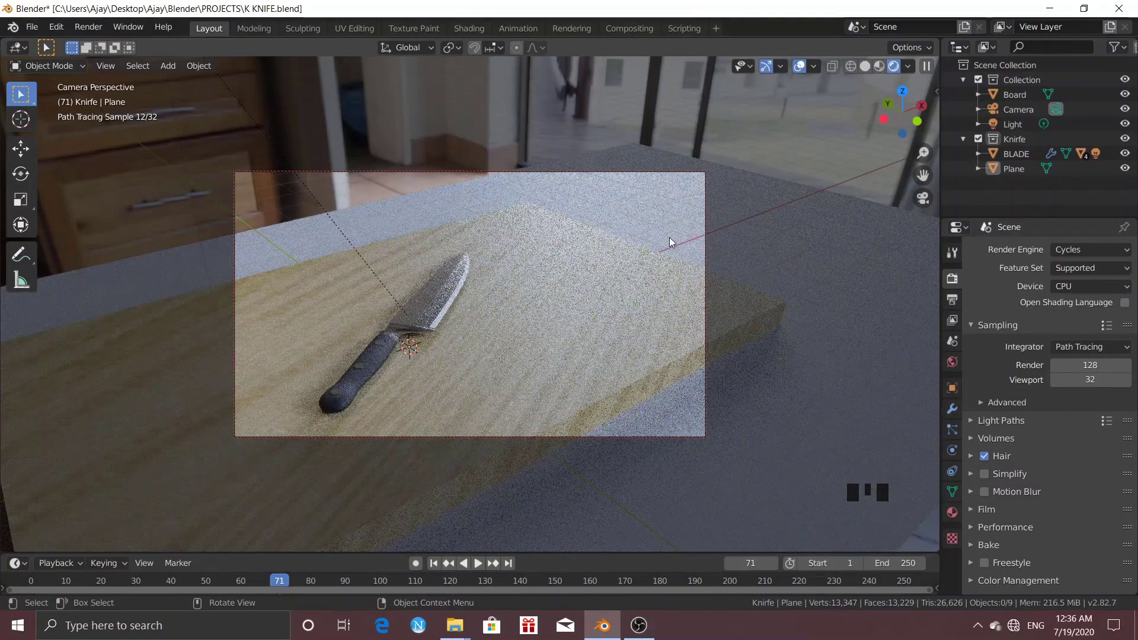
{"action": "mouse_move", "coordinate": [669, 237]}
{"action": "middle_mouse_down"}
{"action": "mouse_move", "coordinate": [680, 218]}
{"action": "mouse_move", "coordinate": [727, 200]}
{"action": "middle_mouse_up"}
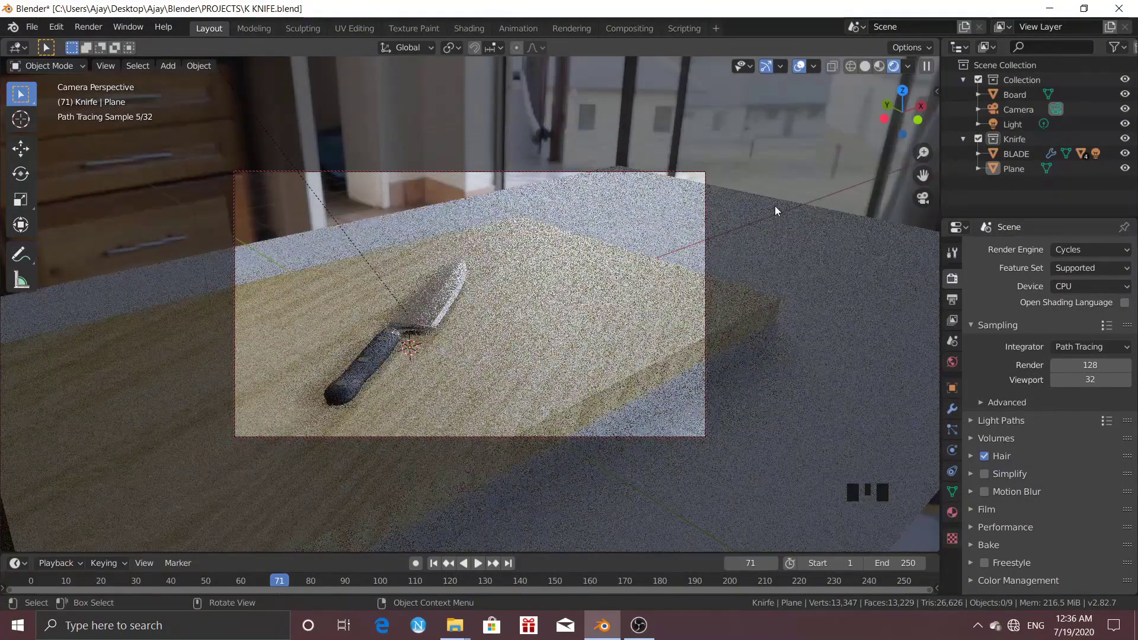